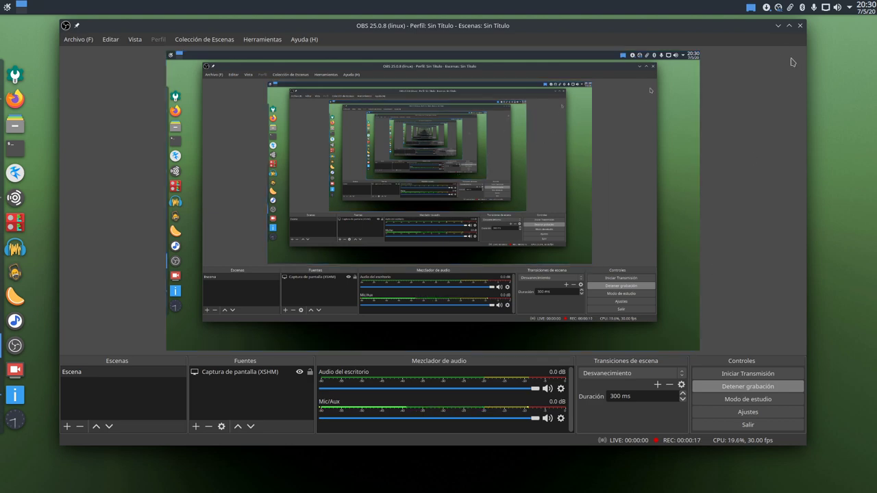
Minimize the OBS window, then reposition the KInfocenter system information window to review it and minimize it
{"action": "left_click", "coordinate": [778, 26]}
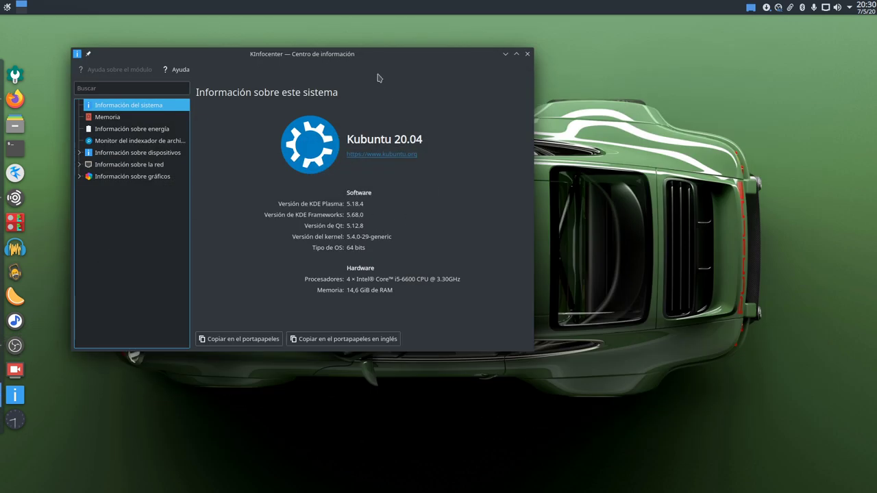
{"action": "left_click_drag", "start_coordinate": [368, 60], "coordinate": [414, 60]}
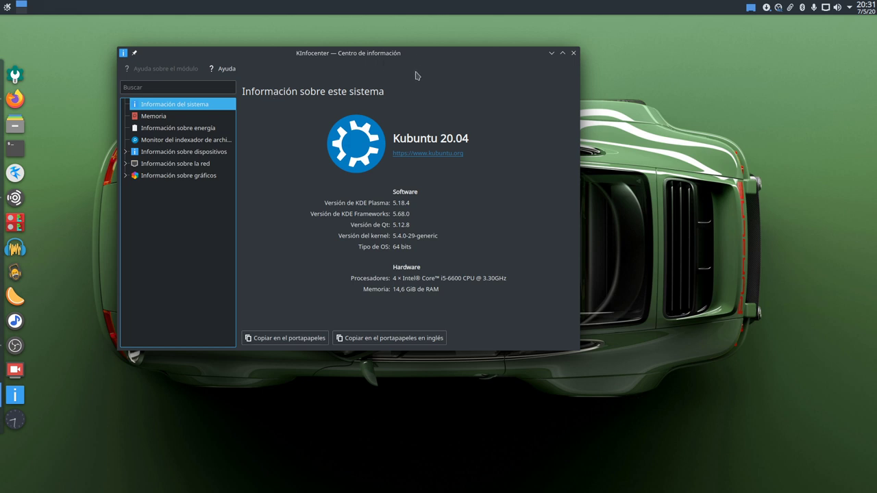
{"action": "left_click_drag", "start_coordinate": [423, 56], "coordinate": [482, 60]}
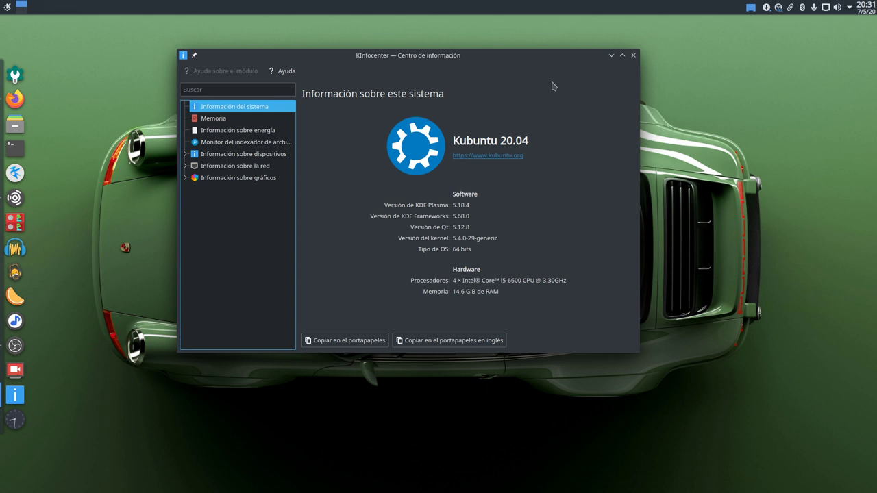
{"action": "left_click", "coordinate": [610, 55]}
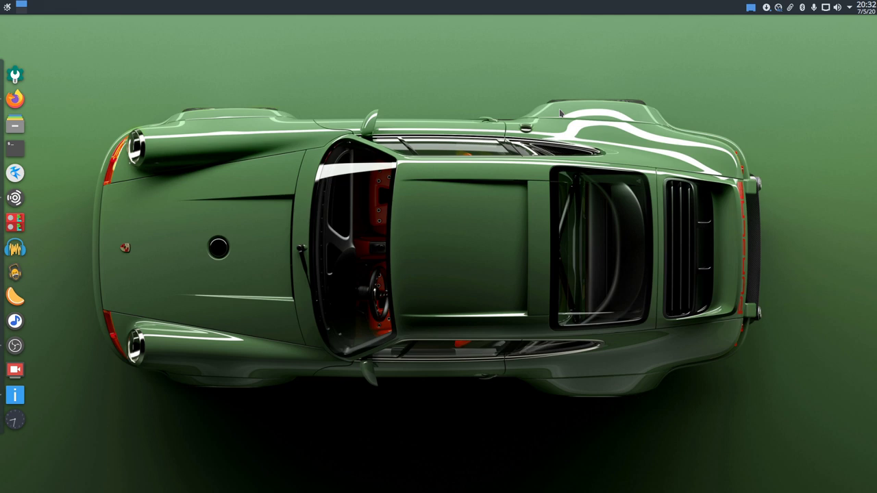
Switch to Firefox and open the video "Volví a KDE neon en mi MSI" from the YouTube channel's video list
{"action": "left_click", "coordinate": [24, 104]}
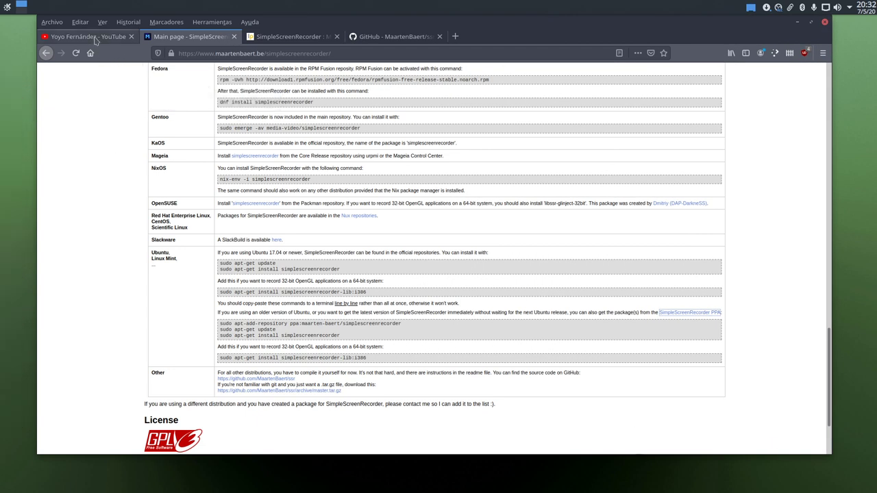
{"action": "left_click", "coordinate": [96, 38]}
{"action": "left_click_drag", "start_coordinate": [591, 31], "coordinate": [618, 49]}
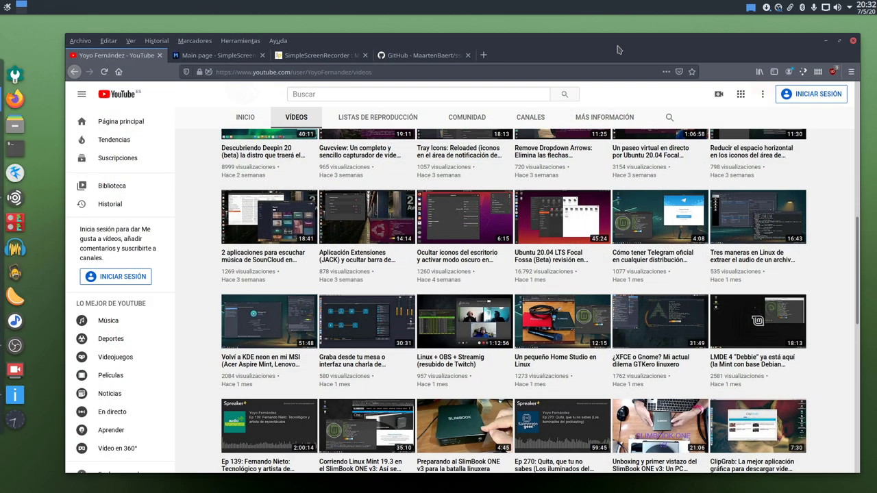
{"action": "left_click", "coordinate": [248, 367]}
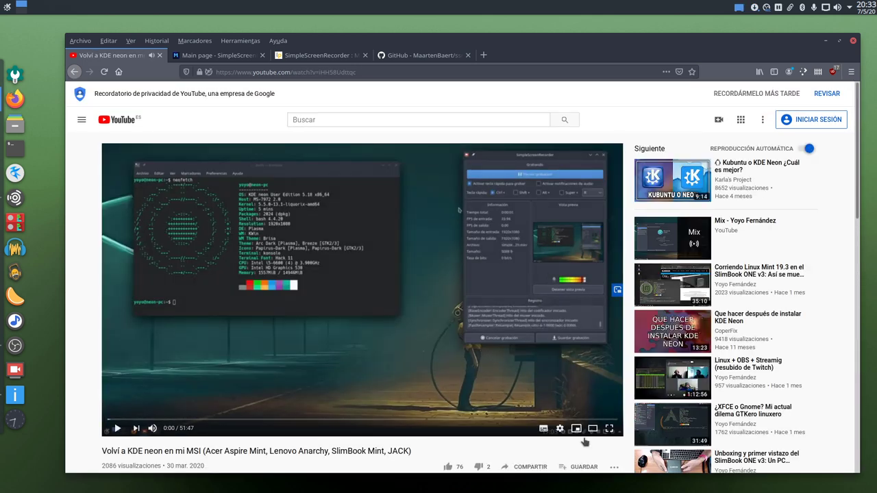
Set the video's quality to 1080p, view it in full screen and return to the normal view
{"action": "left_click", "coordinate": [560, 429]}
{"action": "left_click", "coordinate": [581, 388]}
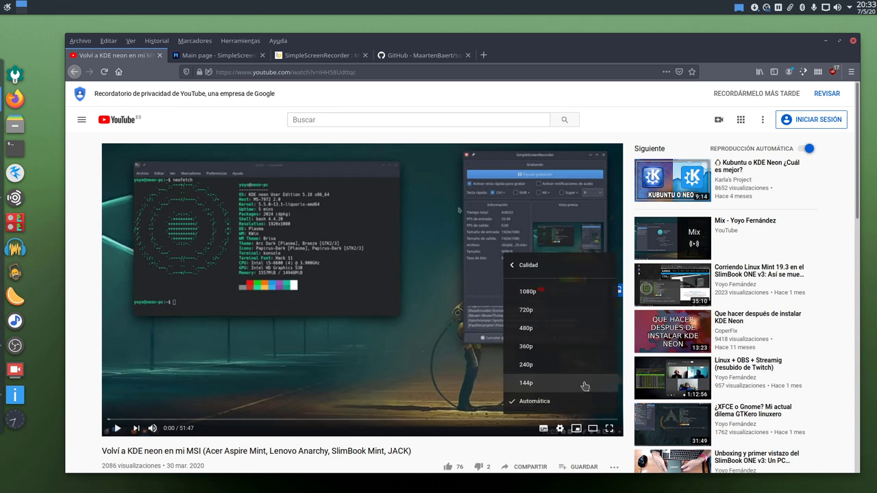
{"action": "left_click", "coordinate": [541, 293]}
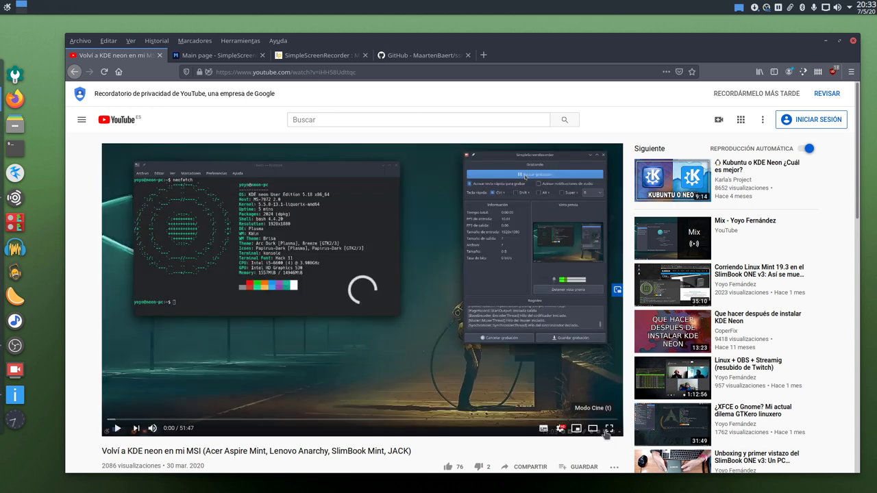
{"action": "left_click", "coordinate": [608, 428]}
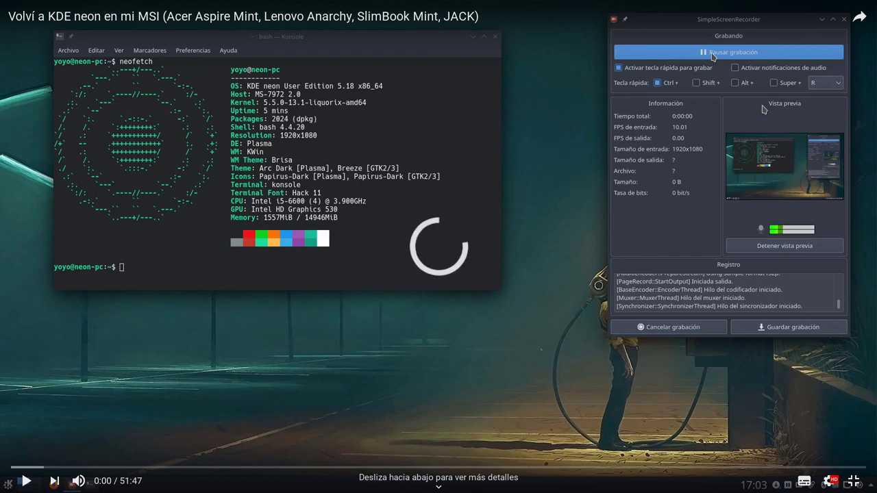
{"action": "key", "text": "Escape"}
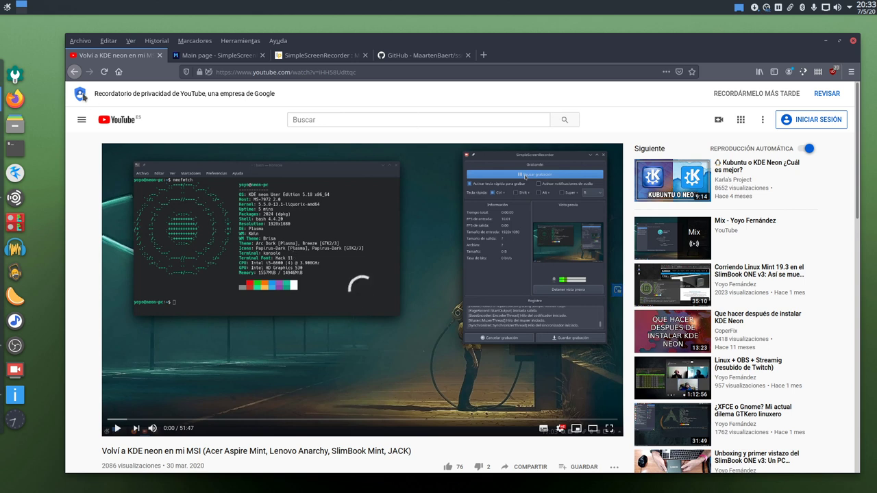
Return to the YouTube channel's video list and browse the uploaded videos
{"action": "left_click", "coordinate": [75, 72]}
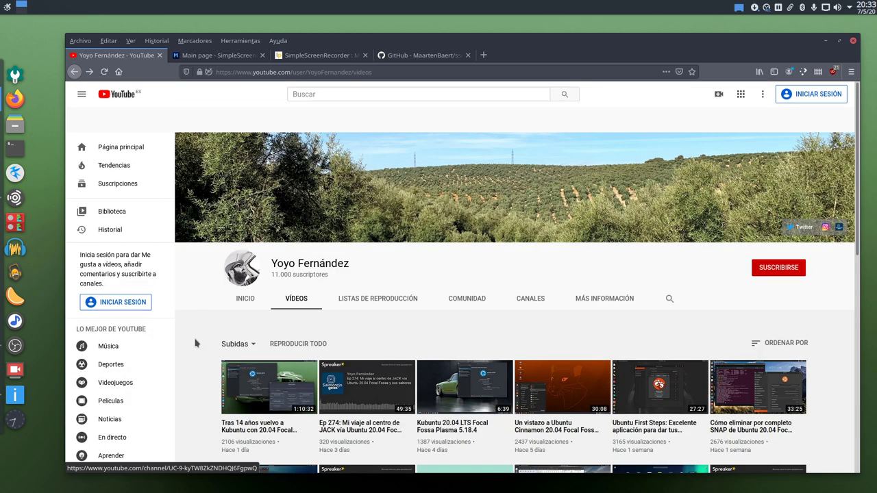
{"action": "scroll", "coordinate": [418, 295], "scroll_direction": "down", "scroll_amount": 2}
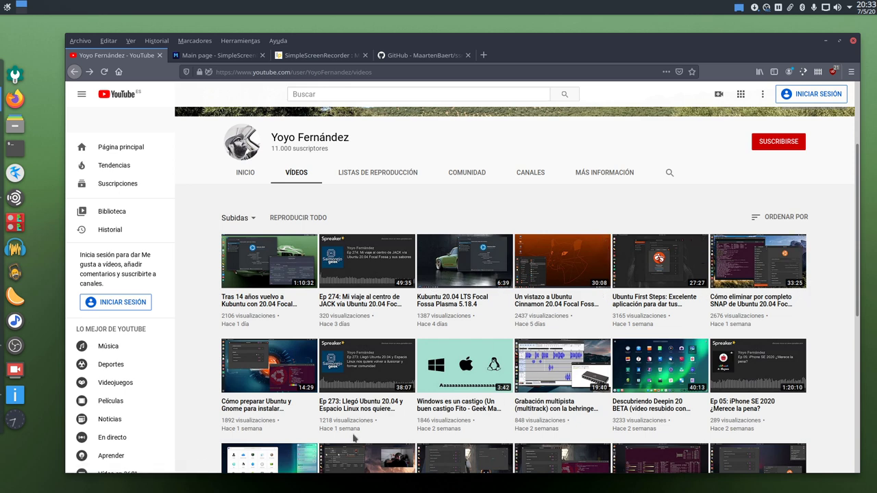
{"action": "scroll", "coordinate": [355, 426], "scroll_direction": "down", "scroll_amount": 5}
{"action": "scroll", "coordinate": [356, 426], "scroll_direction": "down", "scroll_amount": 3}
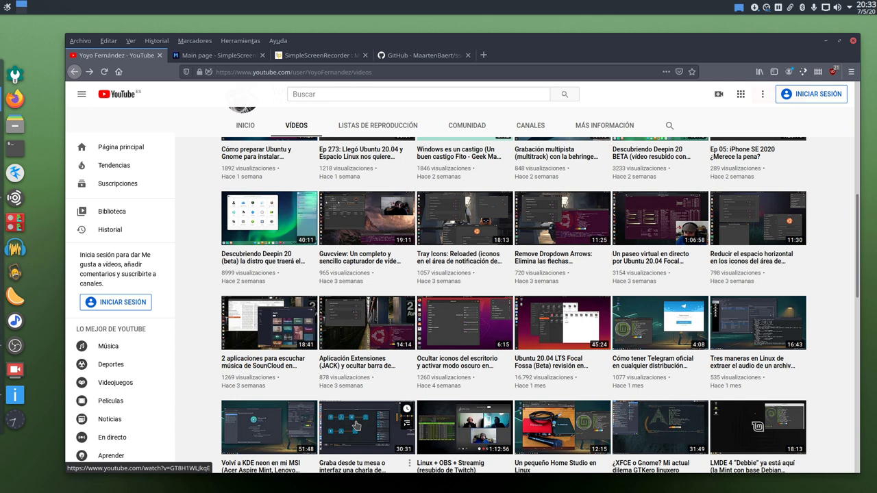
{"action": "scroll", "coordinate": [355, 426], "scroll_direction": "up", "scroll_amount": 8}
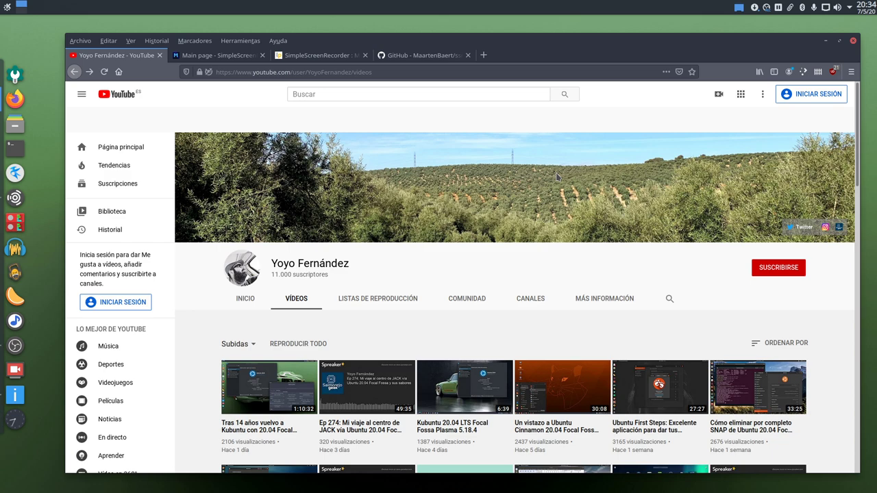
Show the SimpleScreenRecorder website and read it from the introduction down to the Ubuntu and Linux Mint installation instructions
{"action": "left_click", "coordinate": [213, 56]}
{"action": "scroll", "coordinate": [205, 274], "scroll_direction": "up", "scroll_amount": 15}
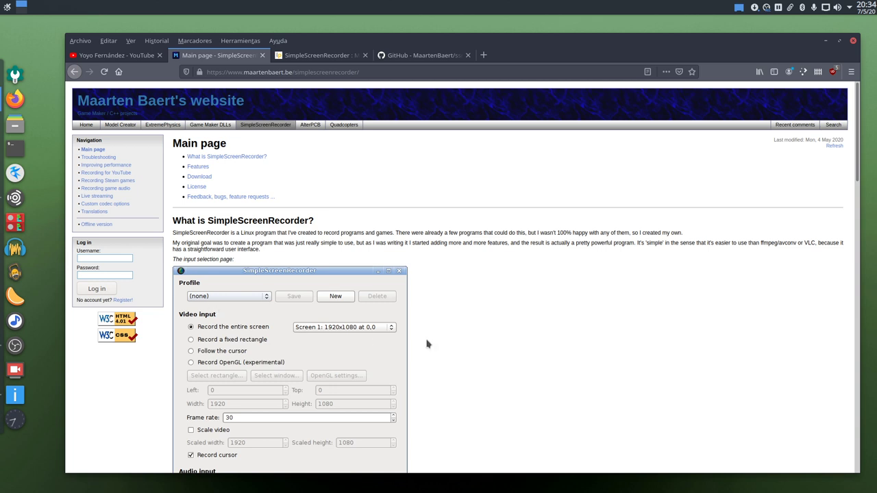
{"action": "scroll", "coordinate": [426, 344], "scroll_direction": "down", "scroll_amount": 3}
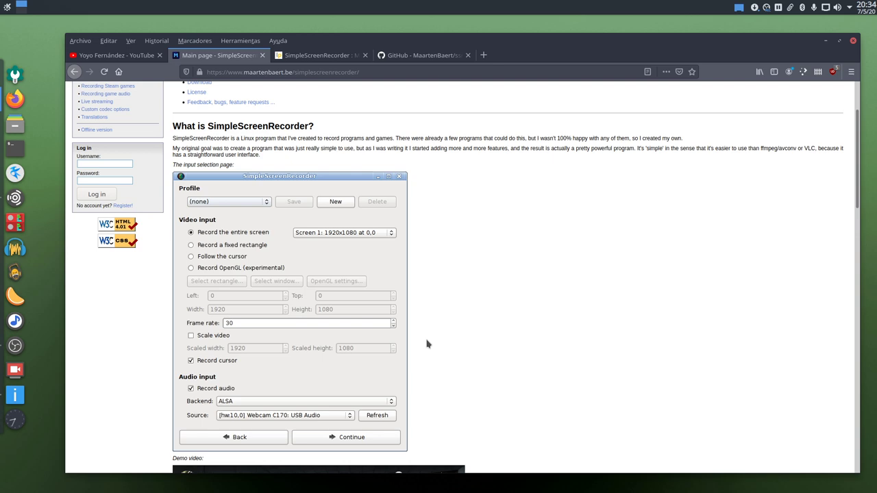
{"action": "scroll", "coordinate": [423, 329], "scroll_direction": "down", "scroll_amount": 5}
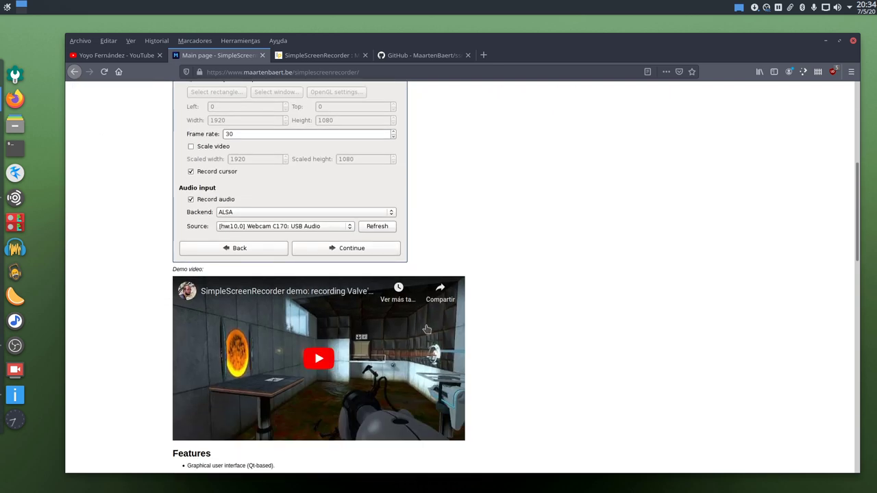
{"action": "scroll", "coordinate": [487, 286], "scroll_direction": "down", "scroll_amount": 6}
{"action": "scroll", "coordinate": [484, 284], "scroll_direction": "down", "scroll_amount": 6}
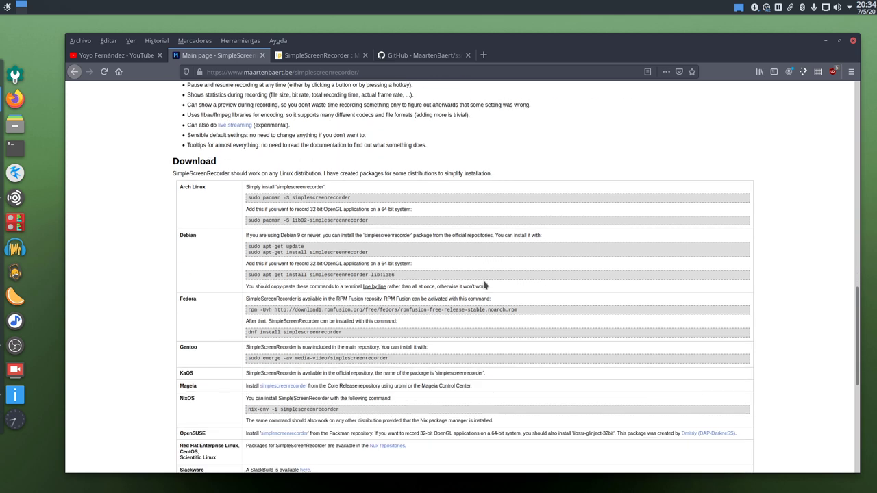
{"action": "scroll", "coordinate": [484, 285], "scroll_direction": "down", "scroll_amount": 5}
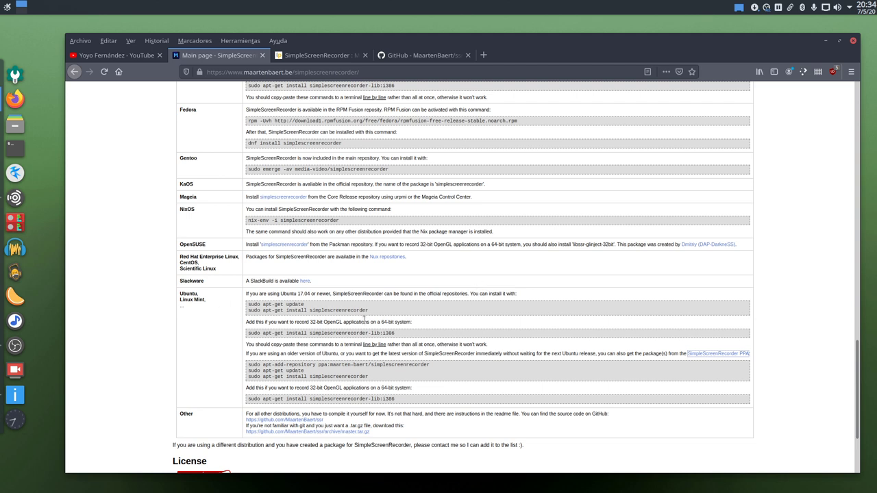
Highlight the apt-add-repository command and the "sudo apt-get install simplescreenrecorder" line in the Ubuntu PPA instructions, clearing each selection
{"action": "left_click_drag", "start_coordinate": [446, 371], "coordinate": [333, 365]}
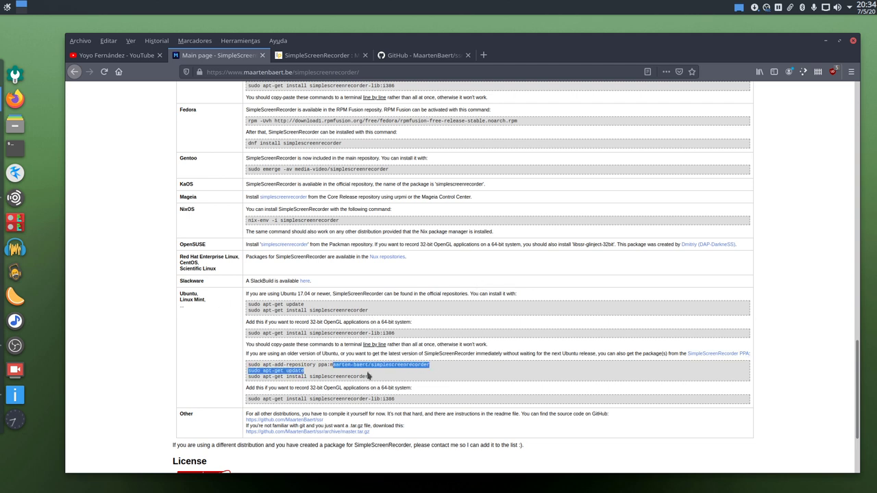
{"action": "left_click", "coordinate": [402, 376]}
{"action": "left_click_drag", "start_coordinate": [248, 364], "coordinate": [435, 368]}
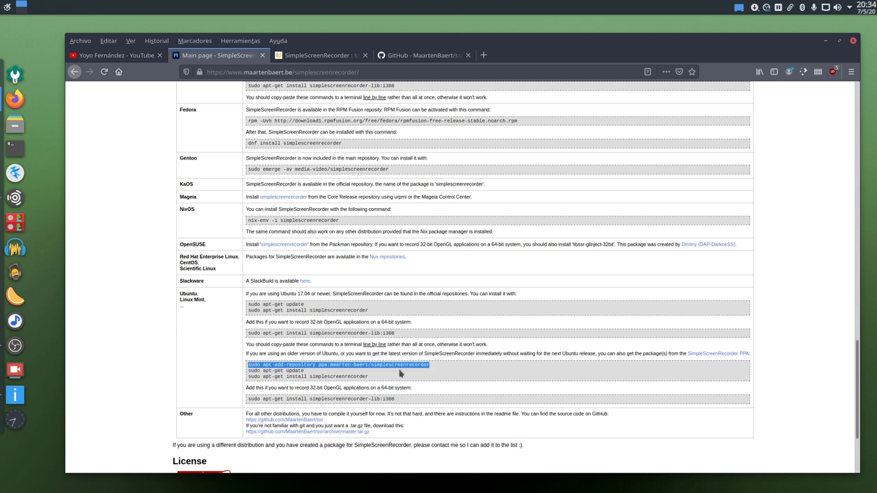
{"action": "left_click", "coordinate": [443, 377]}
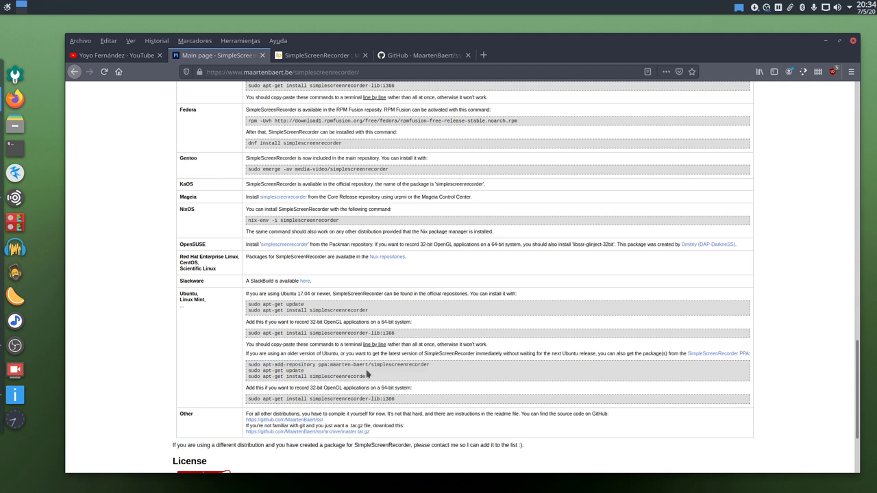
{"action": "left_click_drag", "start_coordinate": [368, 377], "coordinate": [246, 379]}
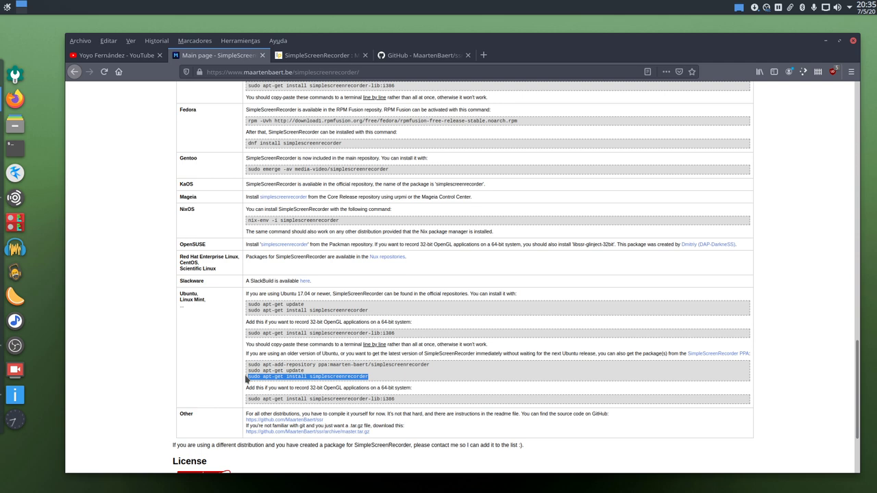
{"action": "left_click", "coordinate": [412, 376]}
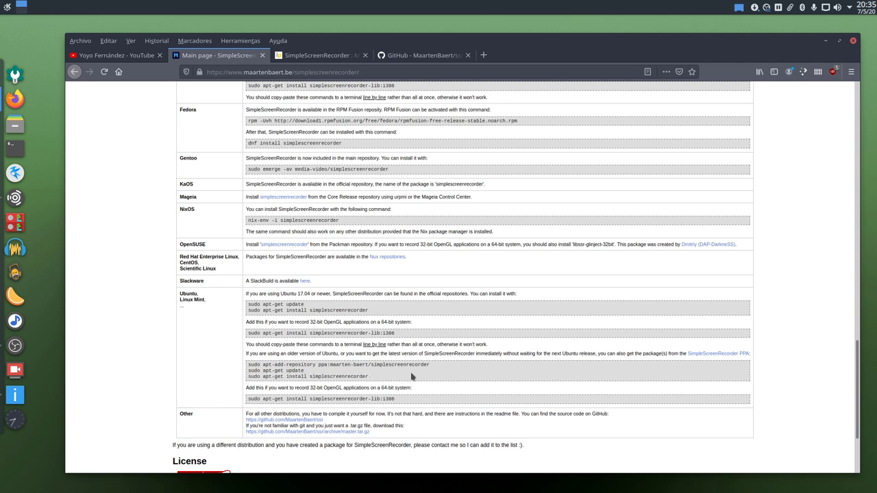
Review the download instructions for the other distributions and highlight the update and install commands in the Ubuntu PPA block
{"action": "scroll", "coordinate": [412, 376], "scroll_direction": "up", "scroll_amount": 1}
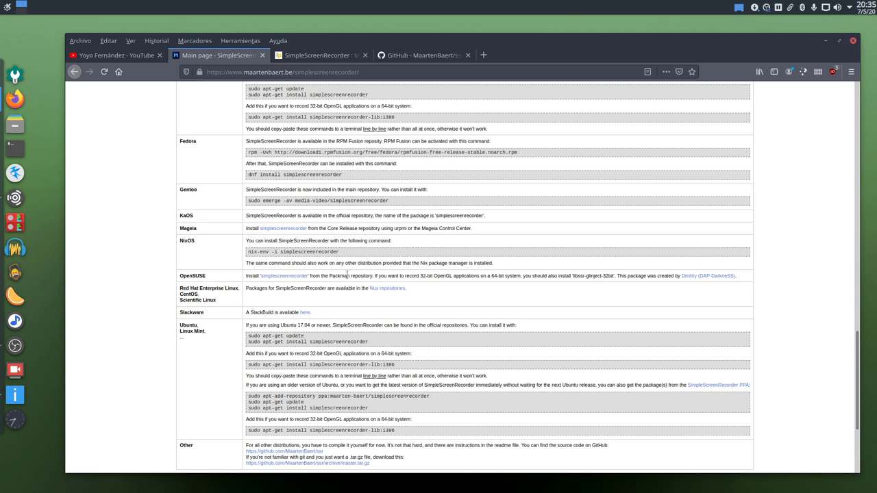
{"action": "scroll", "coordinate": [204, 252], "scroll_direction": "up", "scroll_amount": 4}
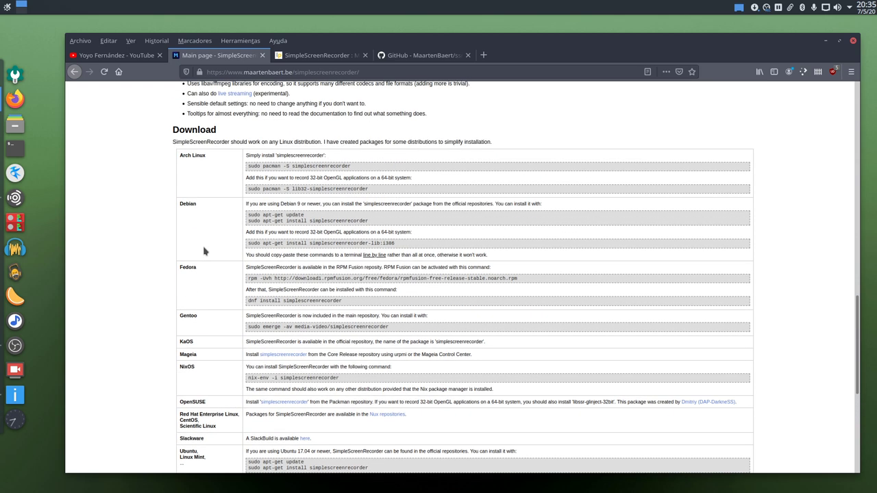
{"action": "scroll", "coordinate": [213, 245], "scroll_direction": "down", "scroll_amount": 9}
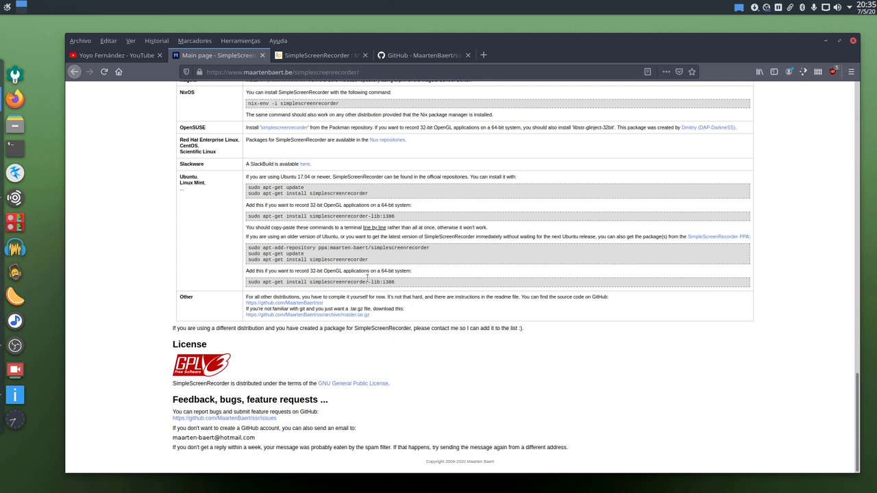
{"action": "left_click_drag", "start_coordinate": [429, 248], "coordinate": [257, 268]}
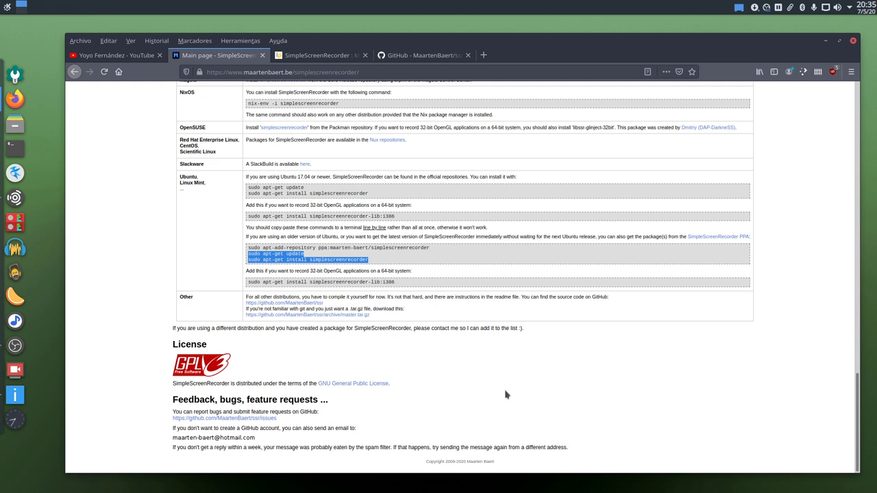
{"action": "left_click", "coordinate": [545, 384]}
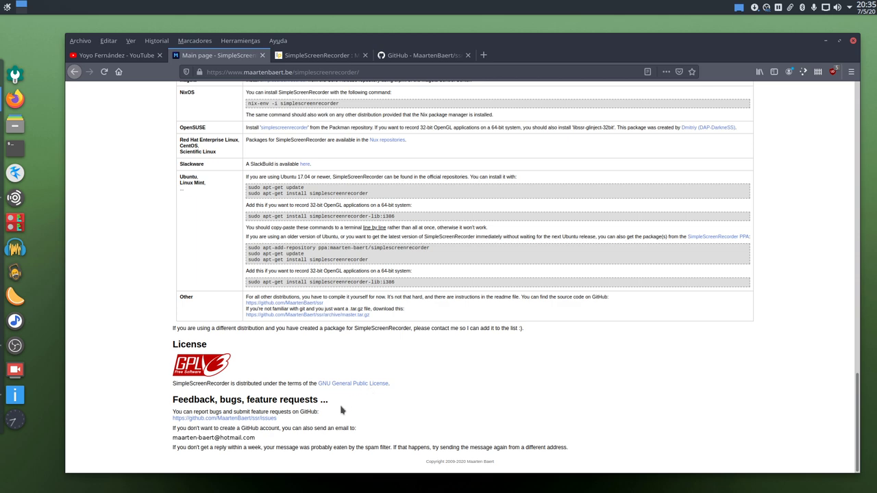
{"action": "scroll", "coordinate": [403, 381], "scroll_direction": "up", "scroll_amount": 20}
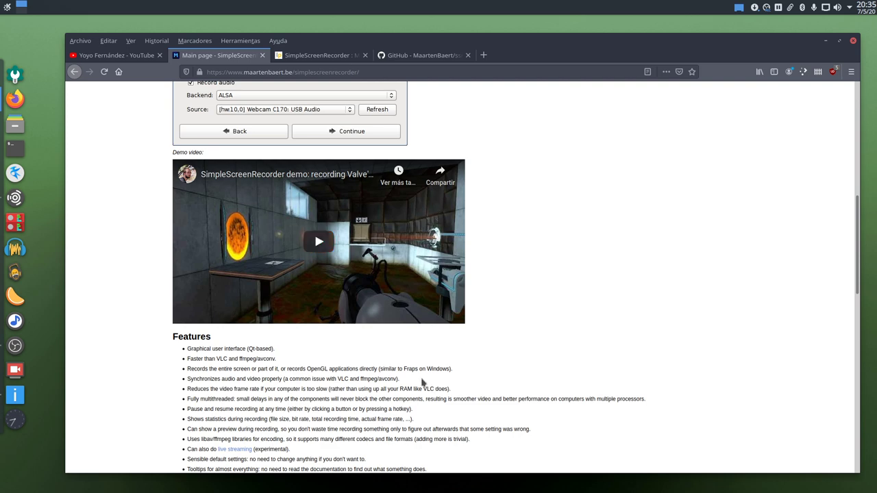
{"action": "scroll", "coordinate": [414, 327], "scroll_direction": "down", "scroll_amount": 20}
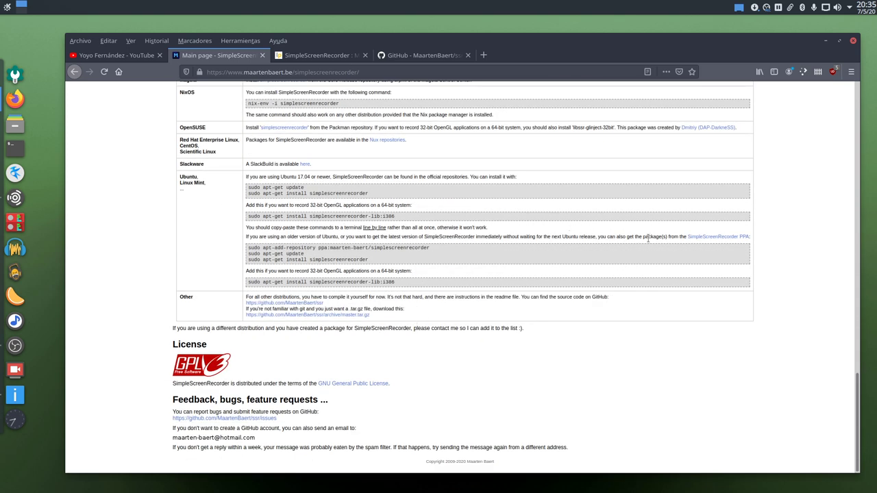
Show the SimpleScreenRecorder PPA page on Launchpad and examine its published package versions
{"action": "left_click", "coordinate": [317, 58]}
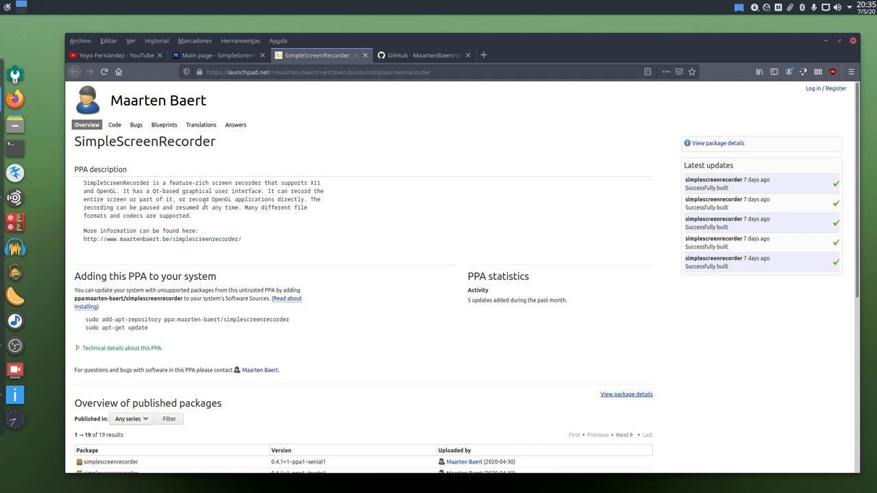
{"action": "scroll", "coordinate": [206, 199], "scroll_direction": "down", "scroll_amount": 3}
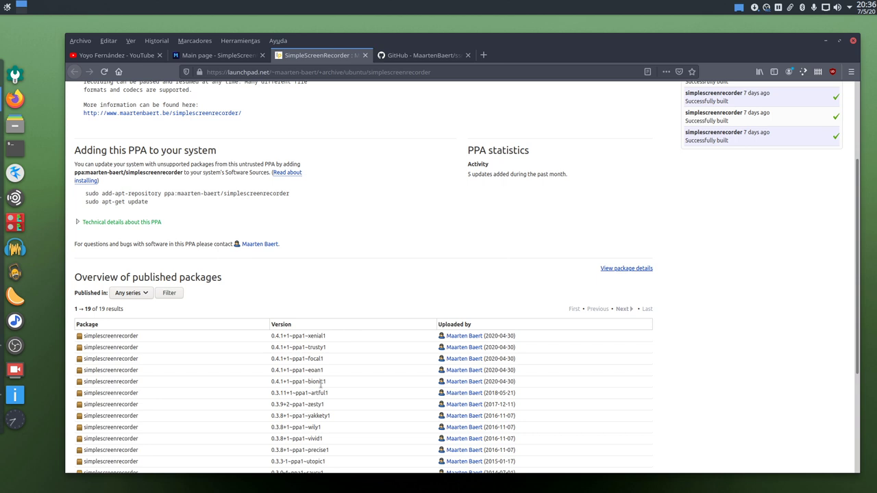
{"action": "scroll", "coordinate": [320, 386], "scroll_direction": "up", "scroll_amount": 3}
{"action": "scroll", "coordinate": [368, 360], "scroll_direction": "down", "scroll_amount": 6}
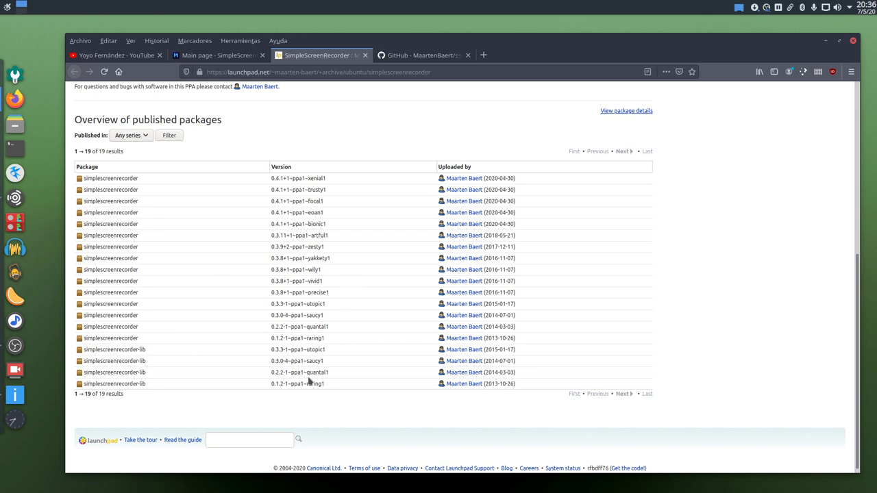
Show the SimpleScreenRecorder GitHub repository, review its file list and open CHANGELOG.md
{"action": "scroll", "coordinate": [308, 382], "scroll_direction": "up", "scroll_amount": 4}
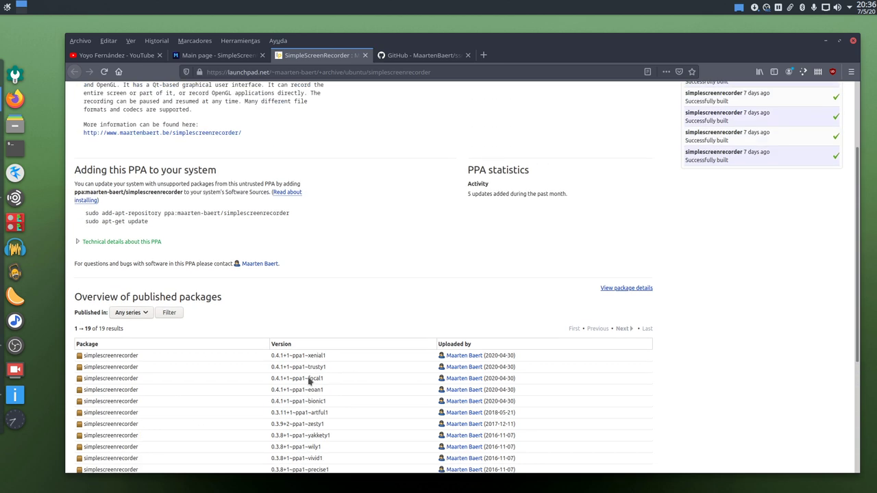
{"action": "left_click", "coordinate": [417, 58]}
{"action": "scroll", "coordinate": [158, 290], "scroll_direction": "up", "scroll_amount": 3}
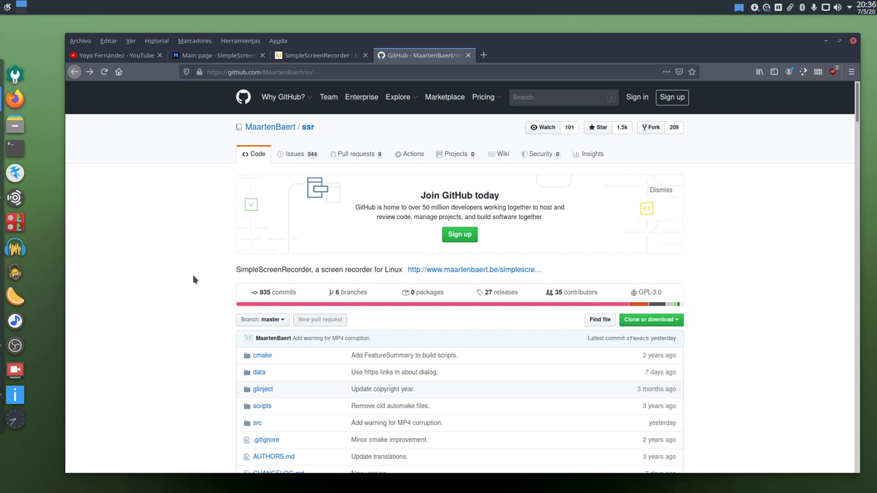
{"action": "scroll", "coordinate": [190, 274], "scroll_direction": "down", "scroll_amount": 3}
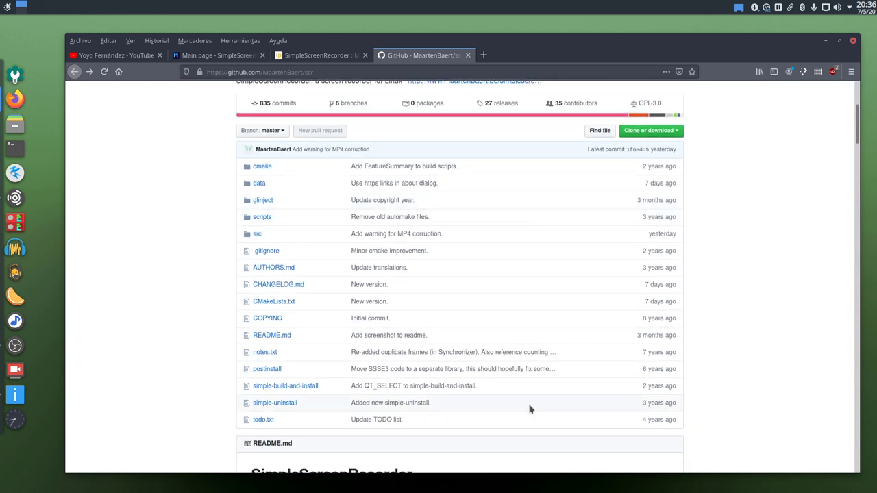
{"action": "left_click", "coordinate": [290, 290]}
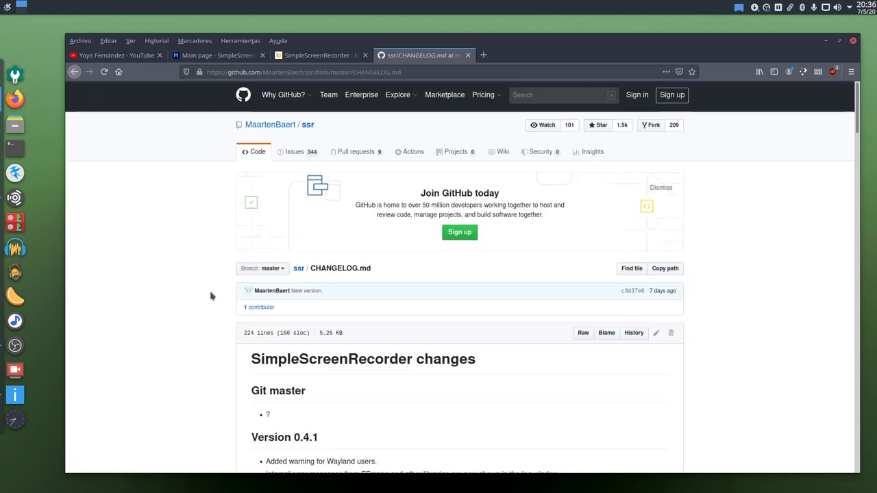
Read the recent changelog entries and highlight the Version 0.4.0 and Version 0.4.1 headings, clearing each selection
{"action": "scroll", "coordinate": [211, 296], "scroll_direction": "down", "scroll_amount": 3}
{"action": "scroll", "coordinate": [468, 350], "scroll_direction": "down", "scroll_amount": 1}
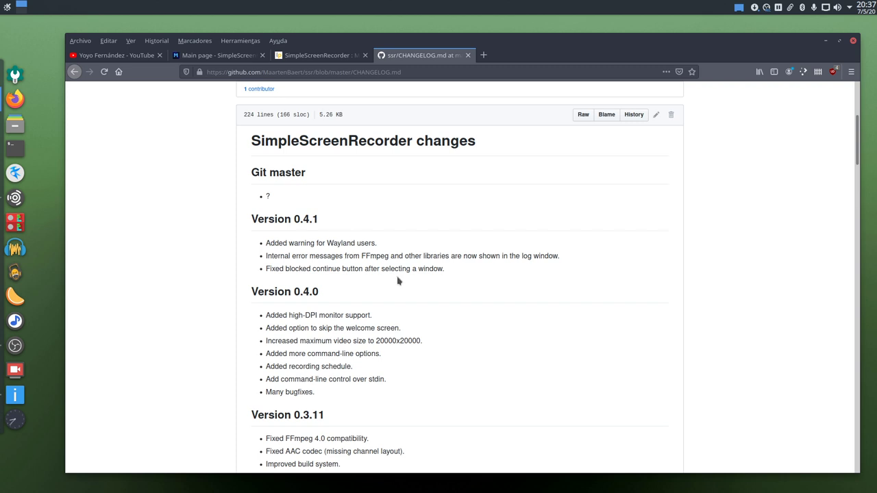
{"action": "scroll", "coordinate": [409, 290], "scroll_direction": "down", "scroll_amount": 3}
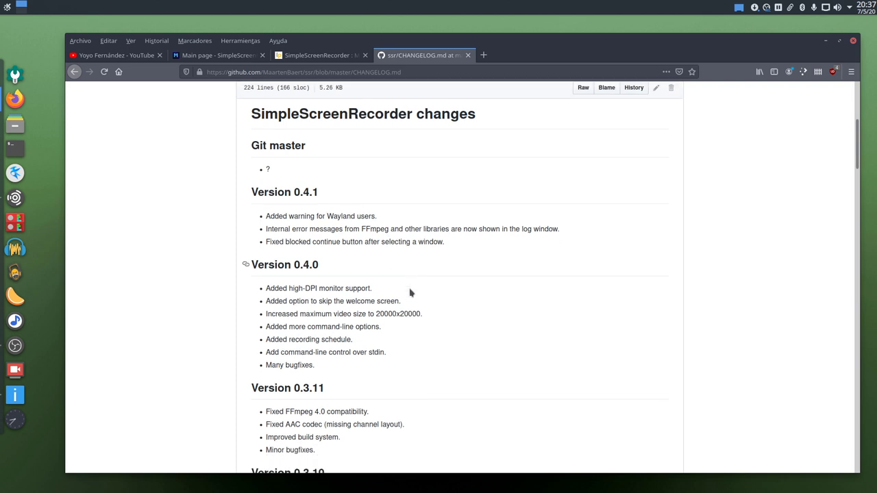
{"action": "scroll", "coordinate": [404, 288], "scroll_direction": "up", "scroll_amount": 3}
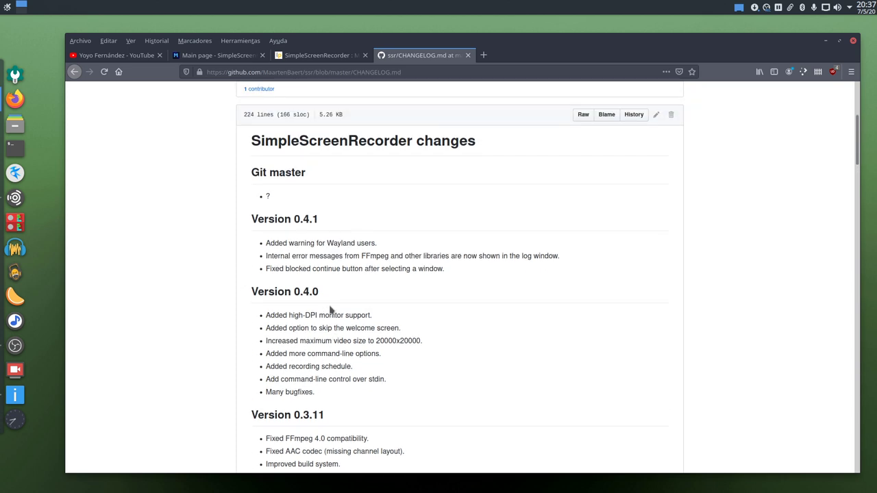
{"action": "left_click_drag", "start_coordinate": [329, 293], "coordinate": [252, 286]}
{"action": "left_click", "coordinate": [354, 292]}
{"action": "left_click_drag", "start_coordinate": [341, 221], "coordinate": [256, 216]}
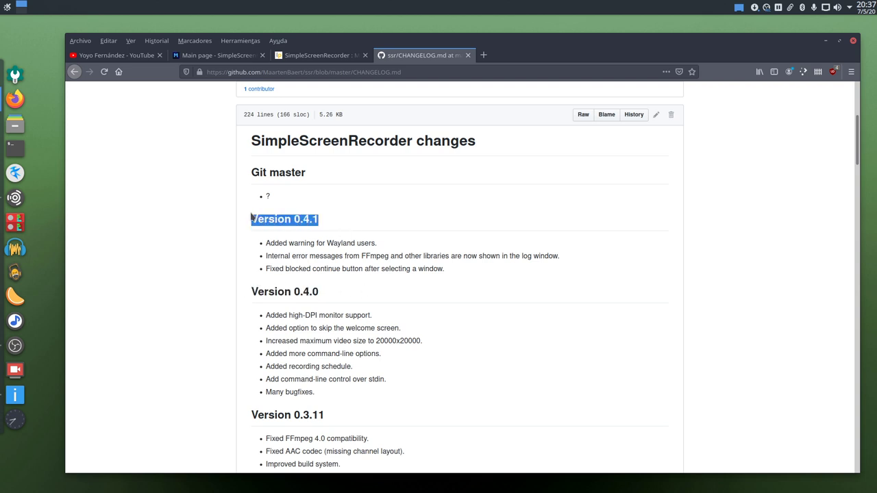
{"action": "left_click", "coordinate": [375, 297]}
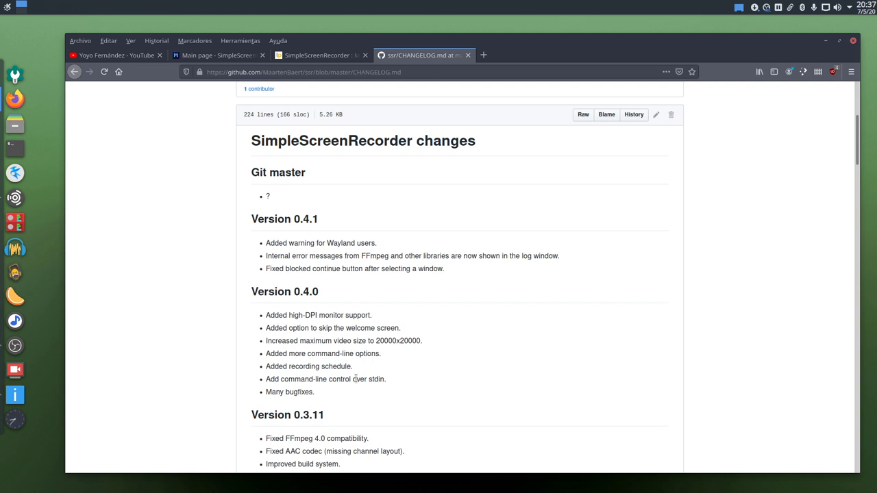
{"action": "scroll", "coordinate": [357, 346], "scroll_direction": "up", "scroll_amount": 5}
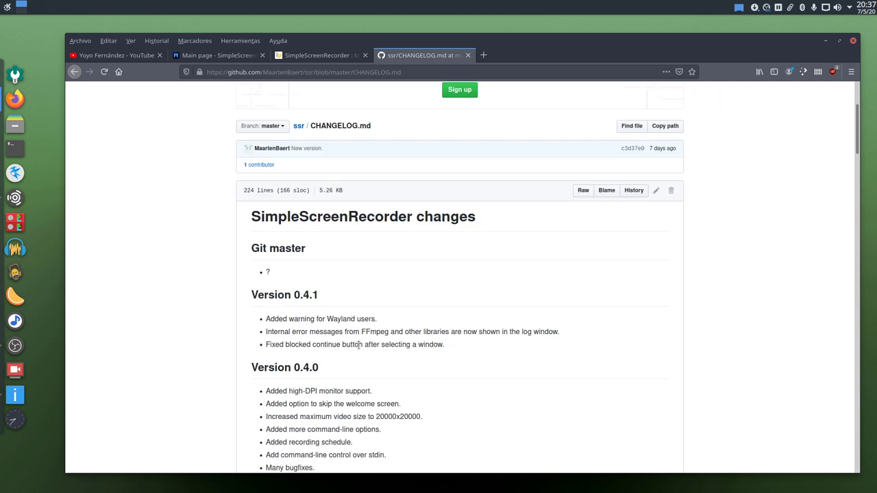
Revisit the Launchpad PPA page, return to the installation instructions on the SimpleScreenRecorder website and minimize the browser
{"action": "left_click", "coordinate": [324, 56]}
{"action": "left_click", "coordinate": [403, 55]}
{"action": "left_click", "coordinate": [331, 56]}
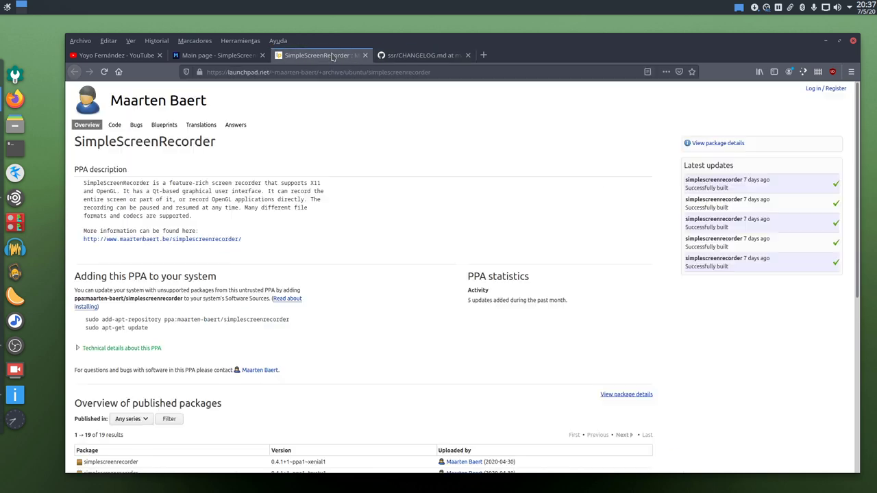
{"action": "left_click", "coordinate": [231, 59]}
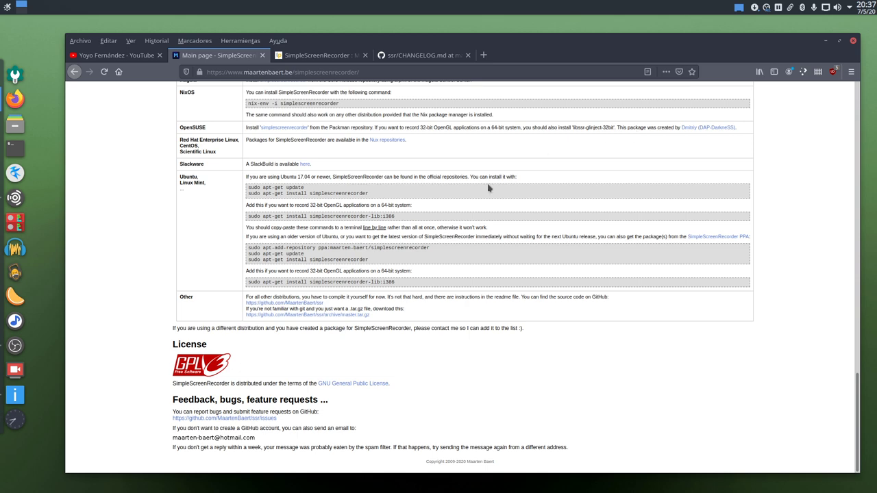
{"action": "left_click", "coordinate": [827, 41]}
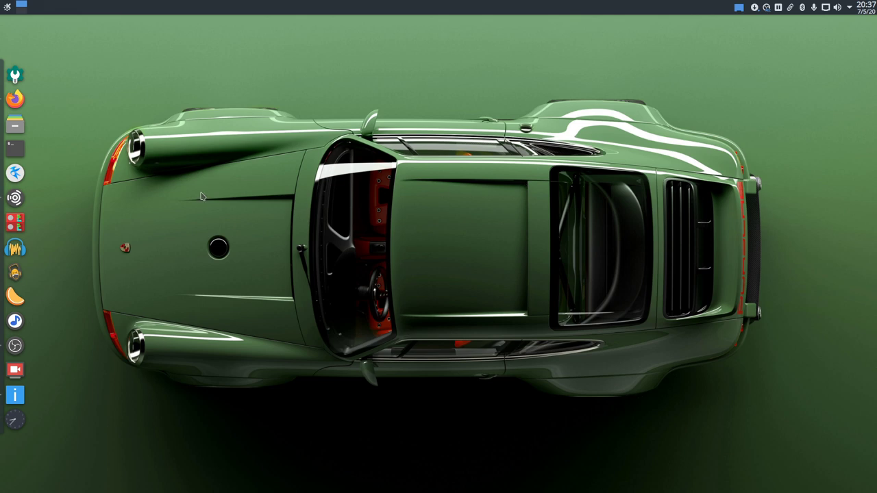
Launch SimpleScreenRecorder, enlarge its welcome window slightly and place it in the middle of the desktop
{"action": "left_click", "coordinate": [15, 370]}
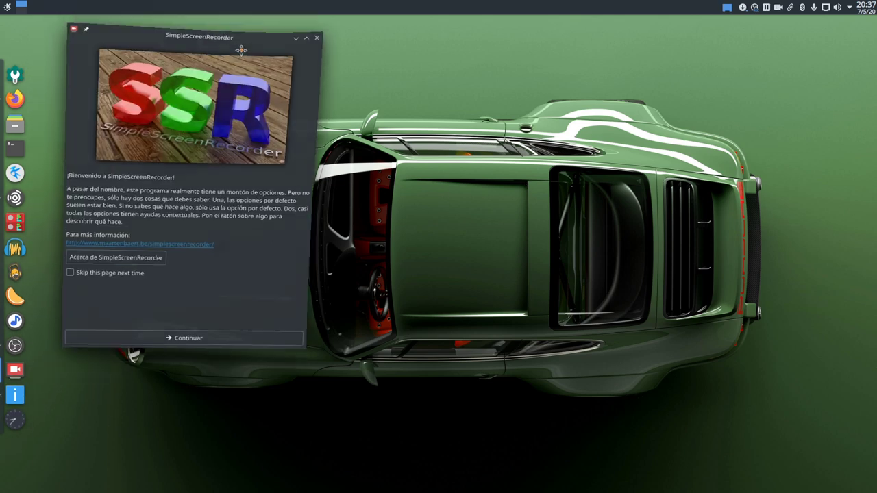
{"action": "left_click_drag", "start_coordinate": [237, 35], "coordinate": [318, 63]}
{"action": "left_click_drag", "start_coordinate": [389, 381], "coordinate": [435, 404]}
{"action": "left_click_drag", "start_coordinate": [313, 57], "coordinate": [461, 53]}
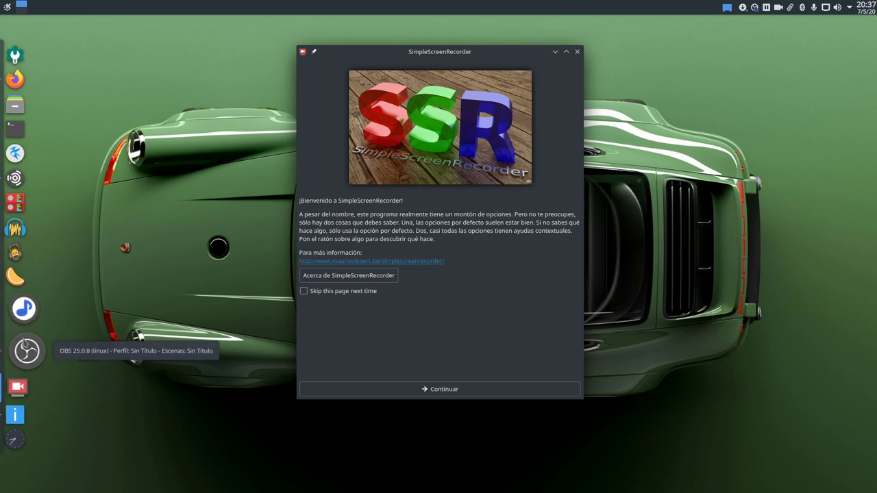
Bring up the OBS window to show its audio mixer and running recording, and minimize it
{"action": "left_click", "coordinate": [123, 349]}
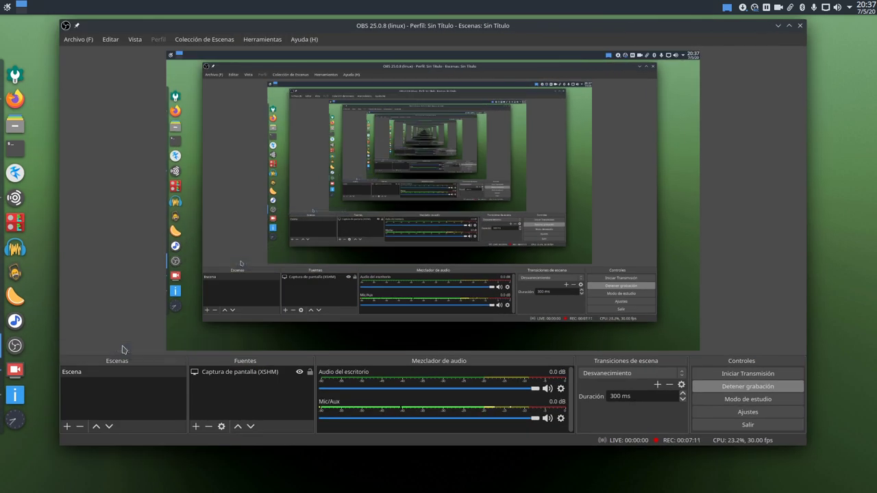
{"action": "left_click", "coordinate": [778, 25]}
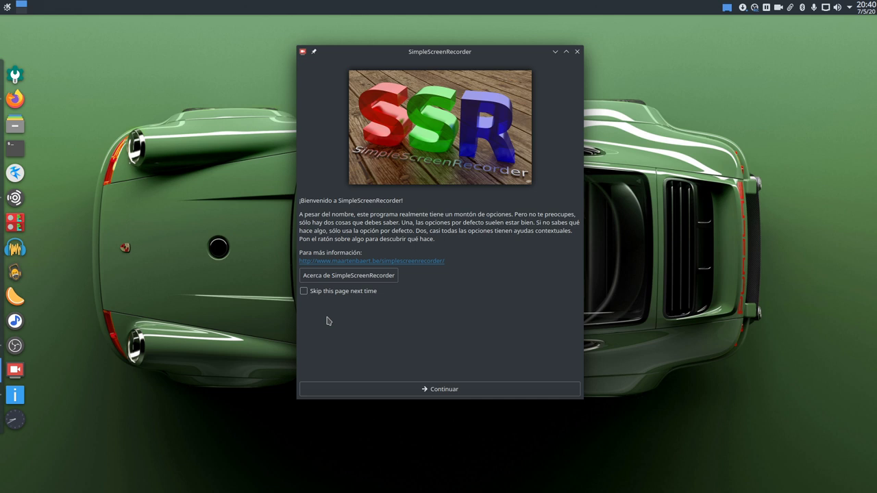
Continue to the SimpleScreenRecorder video and audio input settings, then enlarge the window and reposition it near the centre of the desktop
{"action": "left_click", "coordinate": [426, 389]}
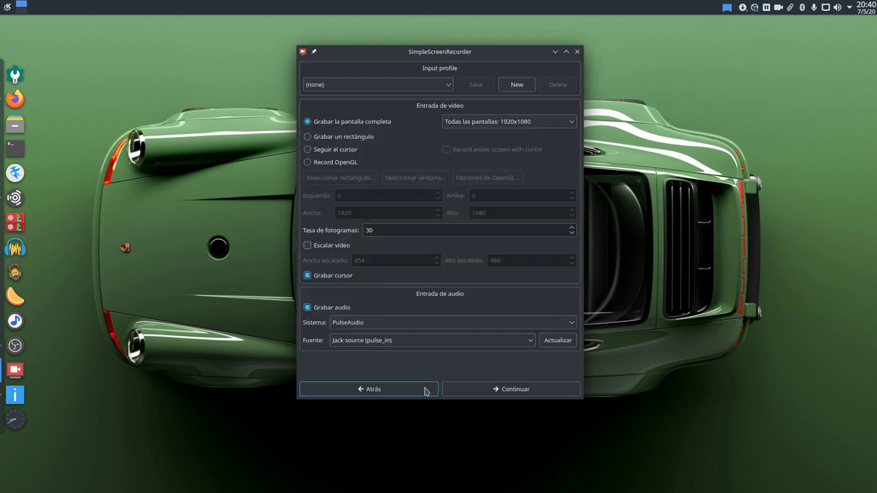
{"action": "left_click_drag", "start_coordinate": [407, 52], "coordinate": [317, 67]}
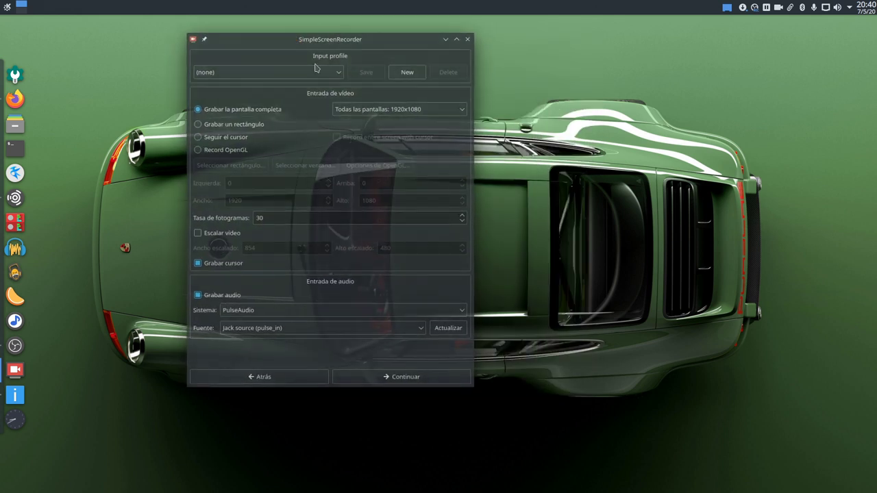
{"action": "left_click_drag", "start_coordinate": [470, 386], "coordinate": [706, 459]}
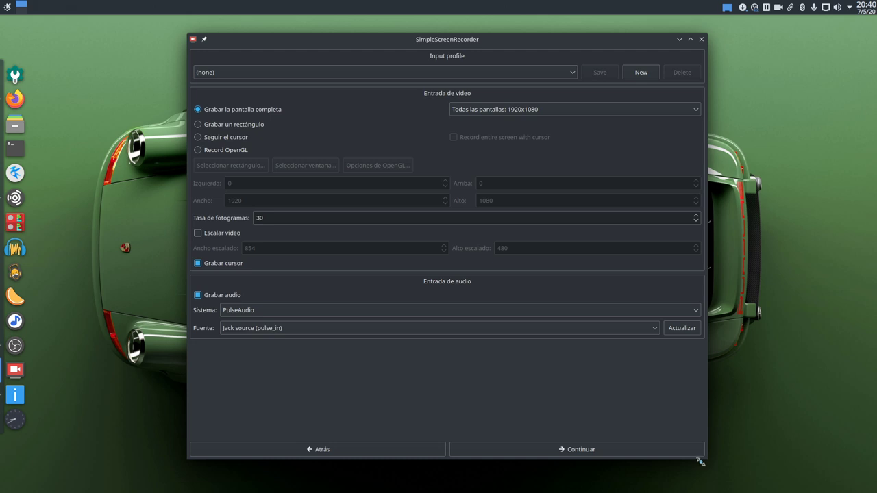
{"action": "left_click_drag", "start_coordinate": [701, 461], "coordinate": [566, 456]}
{"action": "left_click_drag", "start_coordinate": [400, 38], "coordinate": [437, 24]}
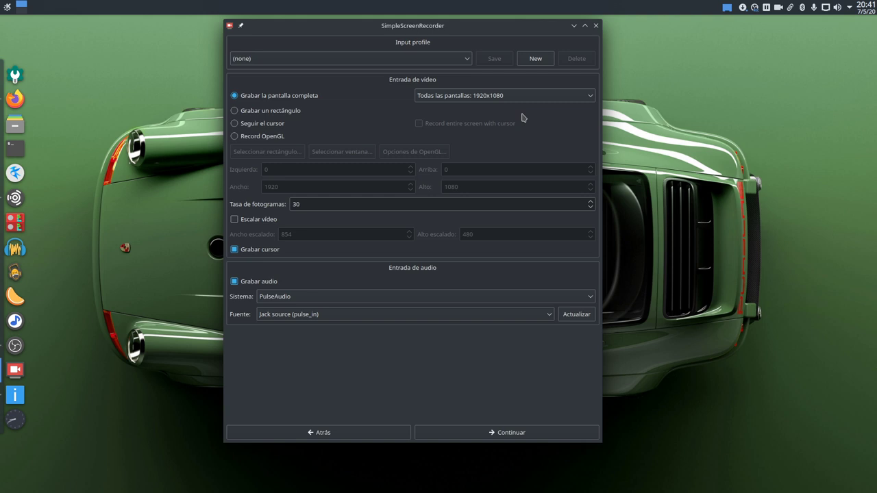
Review the screens offered for full-screen recording and the sources offered for PulseAudio
{"action": "left_click", "coordinate": [547, 100]}
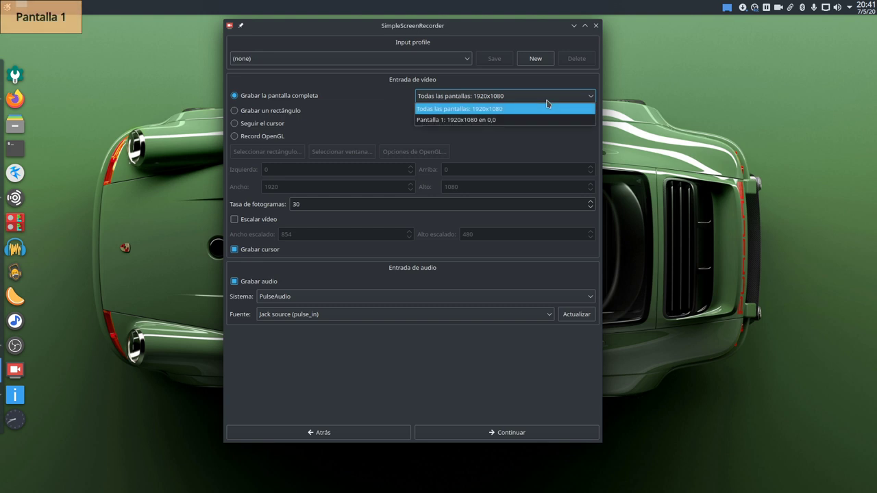
{"action": "left_click", "coordinate": [488, 397]}
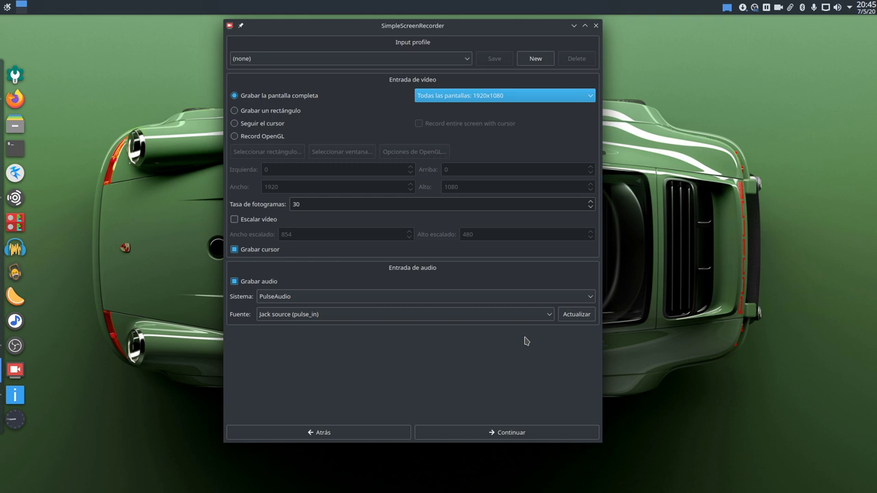
{"action": "left_click", "coordinate": [545, 318]}
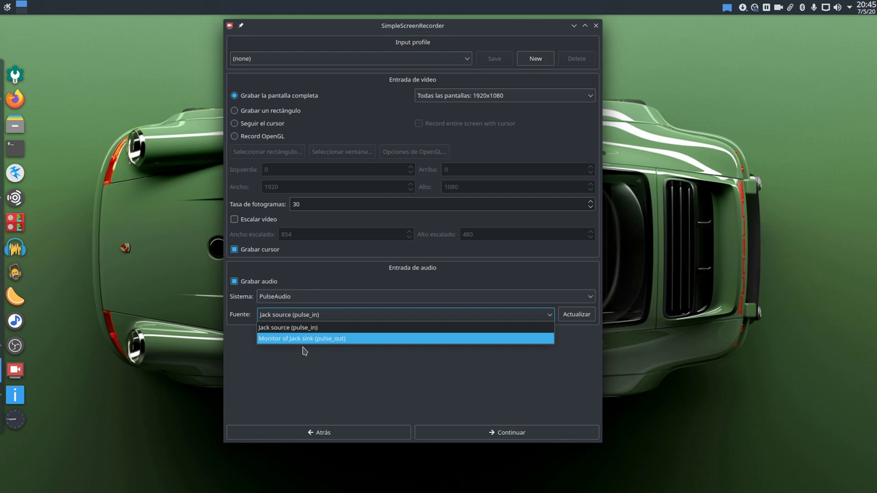
{"action": "left_click", "coordinate": [305, 375]}
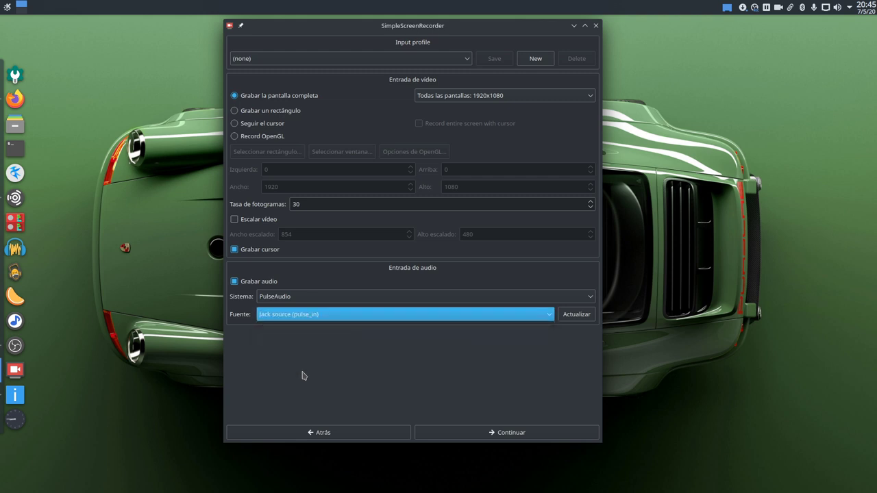
Set the audio input system to JACK and continue to the output settings
{"action": "left_click", "coordinate": [316, 297]}
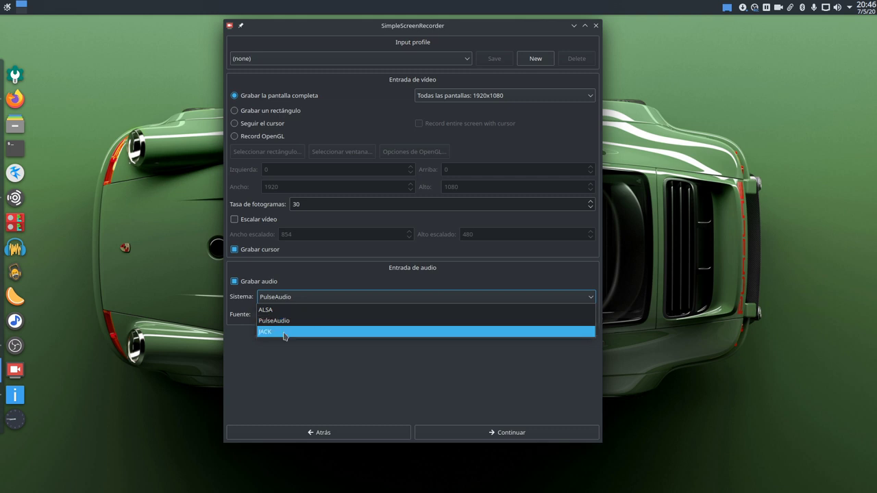
{"action": "left_click", "coordinate": [286, 333]}
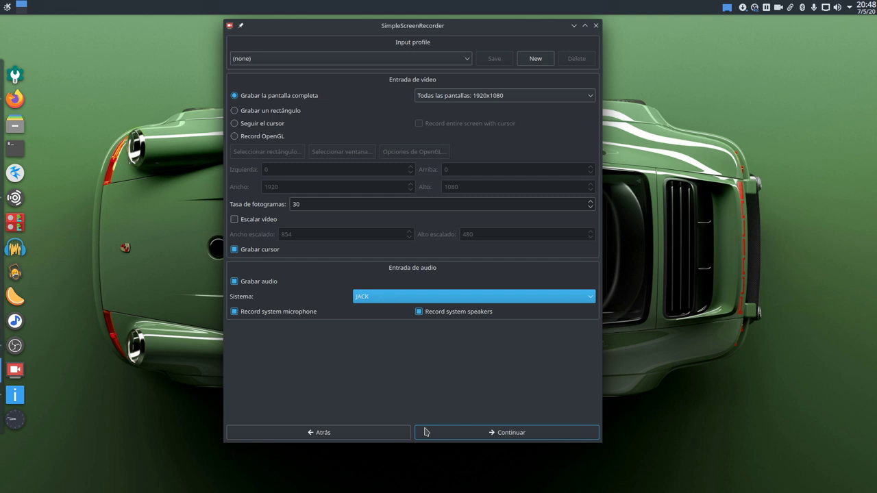
{"action": "left_click", "coordinate": [472, 432]}
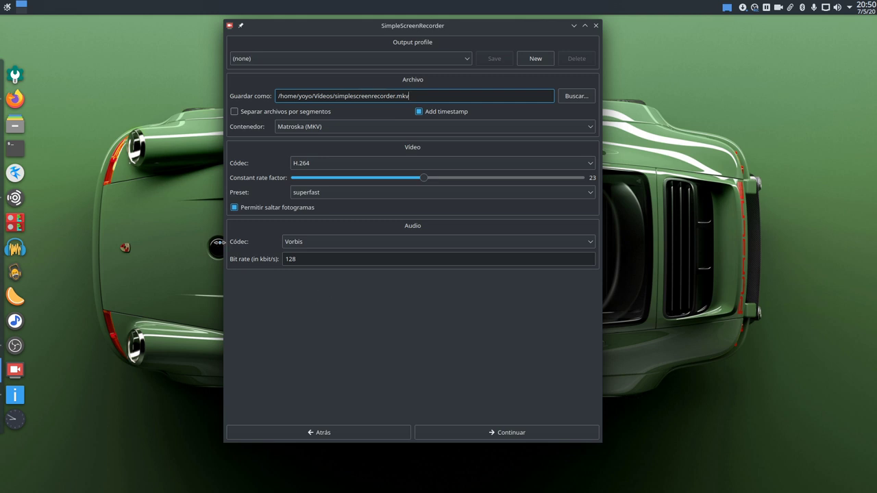
Review the output file's container and audio bit rate settings and continue to the recording page
{"action": "mouse_move", "coordinate": [348, 127]}
{"action": "left_click", "coordinate": [312, 259]}
{"action": "mouse_move", "coordinate": [314, 130]}
{"action": "mouse_move", "coordinate": [315, 131]}
{"action": "left_click", "coordinate": [504, 437]}
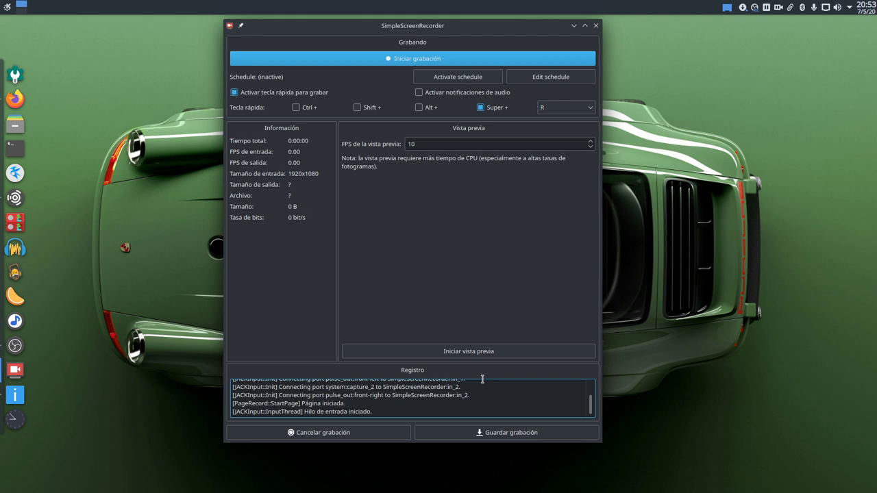
Start the recording preview, move the window aside, then stop the preview and start it again
{"action": "left_click", "coordinate": [463, 352]}
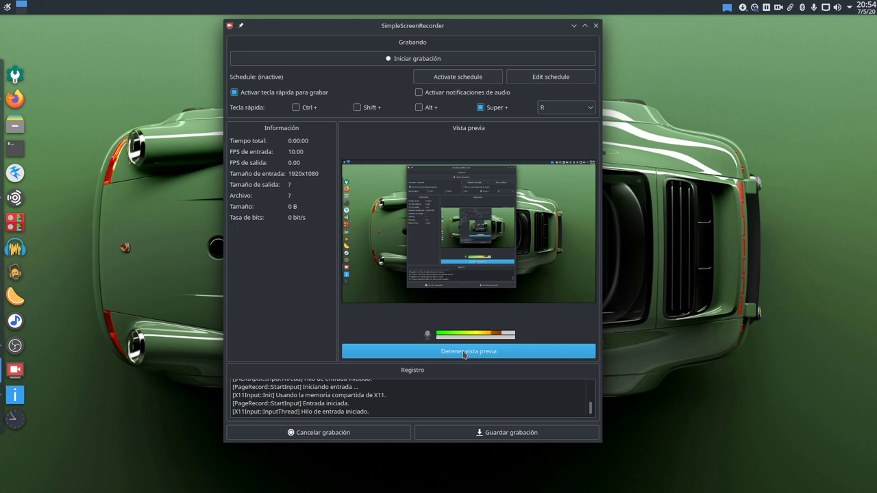
{"action": "left_click_drag", "start_coordinate": [470, 33], "coordinate": [629, 48]}
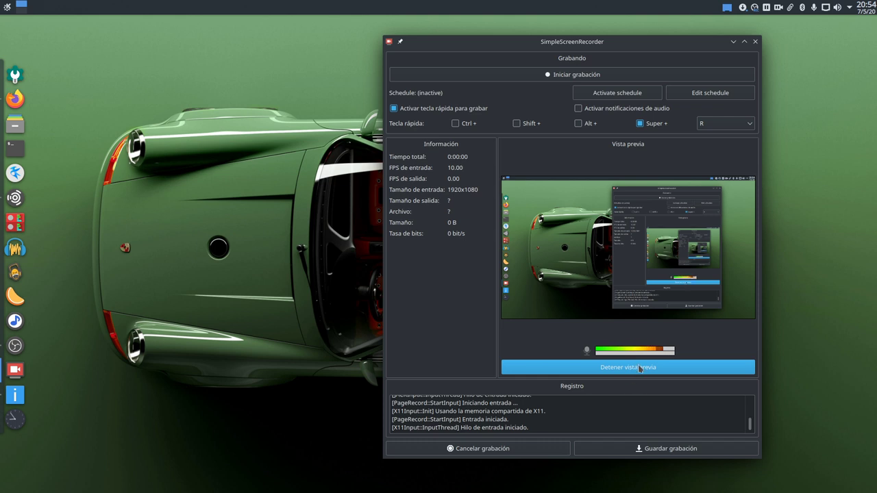
{"action": "left_click", "coordinate": [643, 370]}
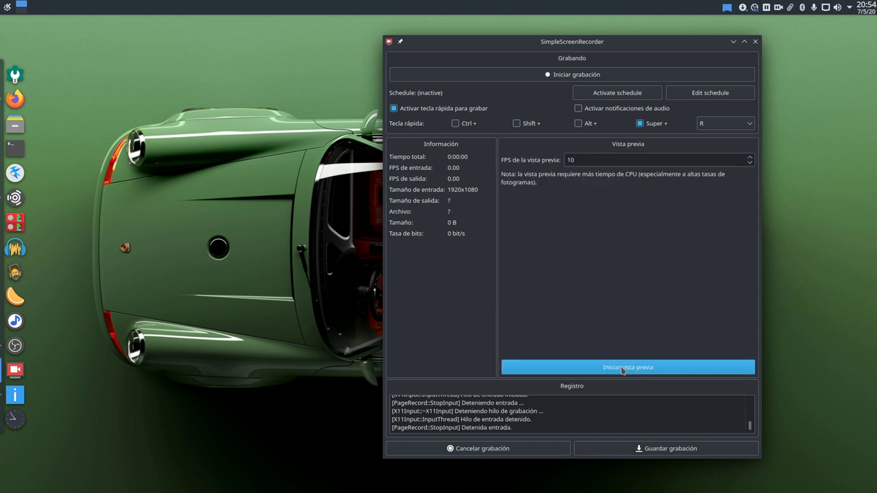
{"action": "left_click", "coordinate": [627, 368]}
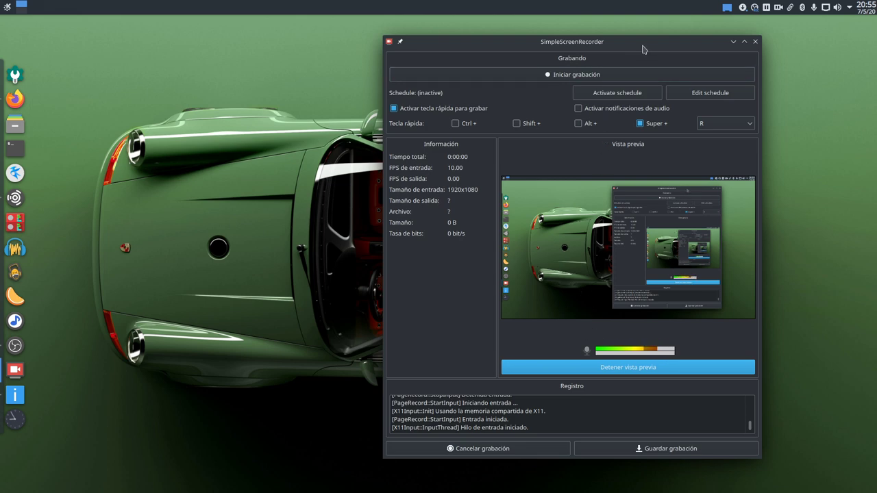
Move the window back toward the centre of the desktop and start the recording
{"action": "left_click_drag", "start_coordinate": [643, 50], "coordinate": [547, 36]}
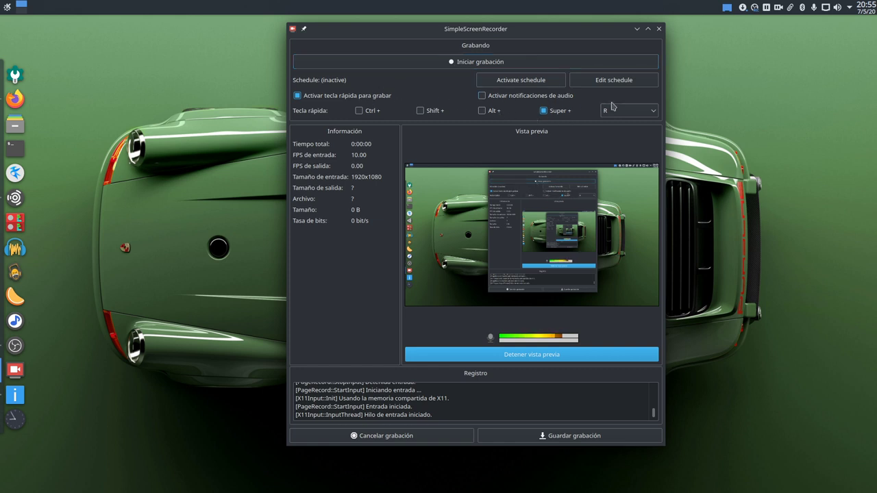
{"action": "left_click", "coordinate": [473, 67]}
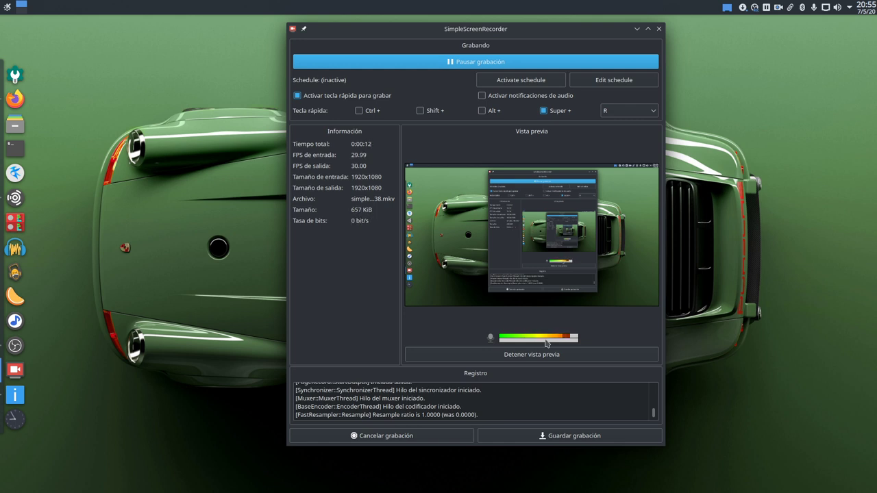
Pause and save the recording, return to the SimpleScreenRecorder welcome page and minimise its window
{"action": "left_click", "coordinate": [464, 66]}
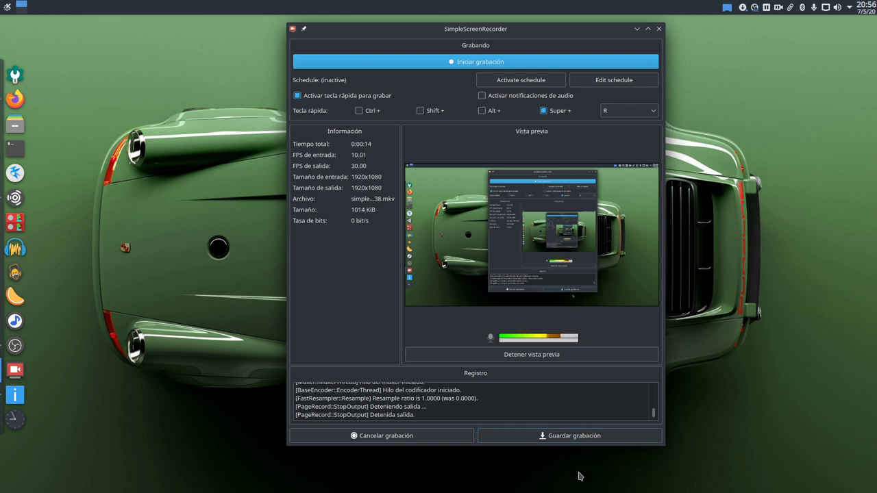
{"action": "left_click", "coordinate": [579, 439]}
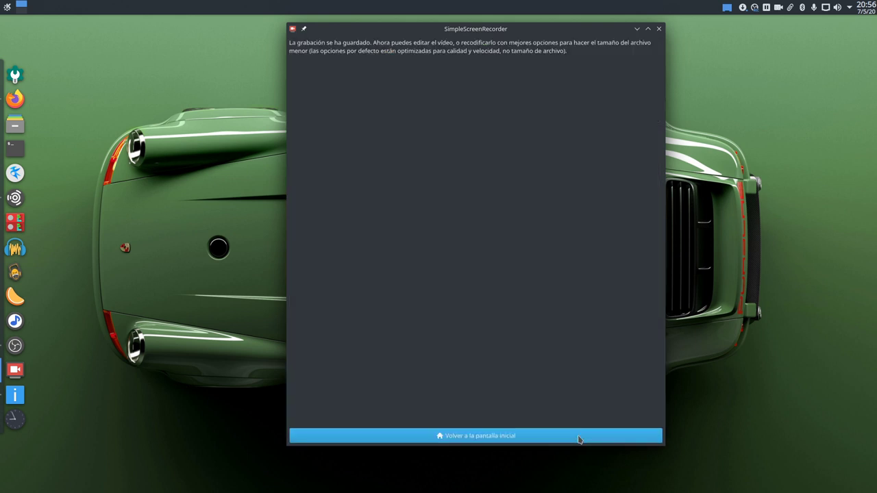
{"action": "left_click", "coordinate": [503, 440]}
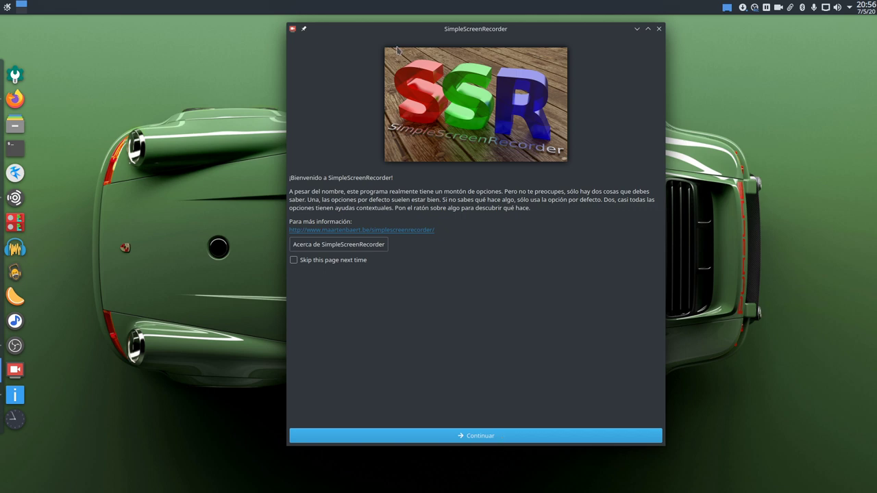
{"action": "left_click", "coordinate": [636, 29]}
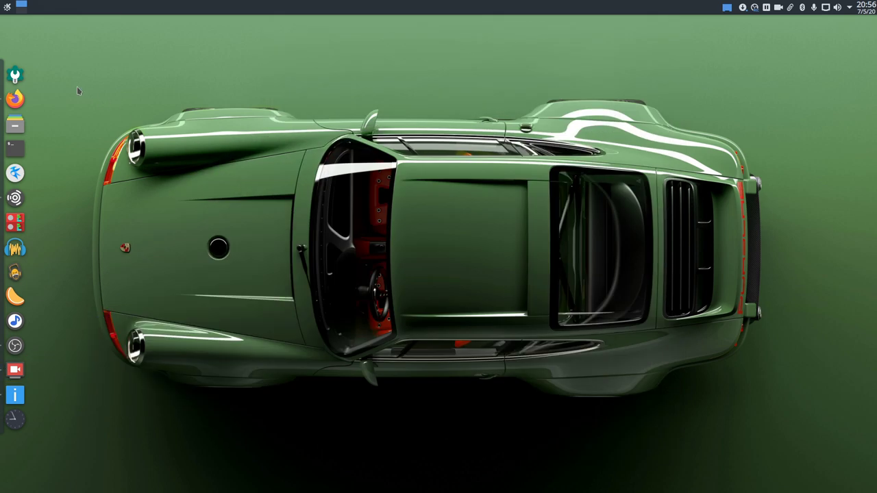
Switch to Dolphin and open simplescreenrecorder-2020-05-07_20.55.38.mkv from the Vídeos folder in SMPlayer
{"action": "left_click", "coordinate": [15, 124]}
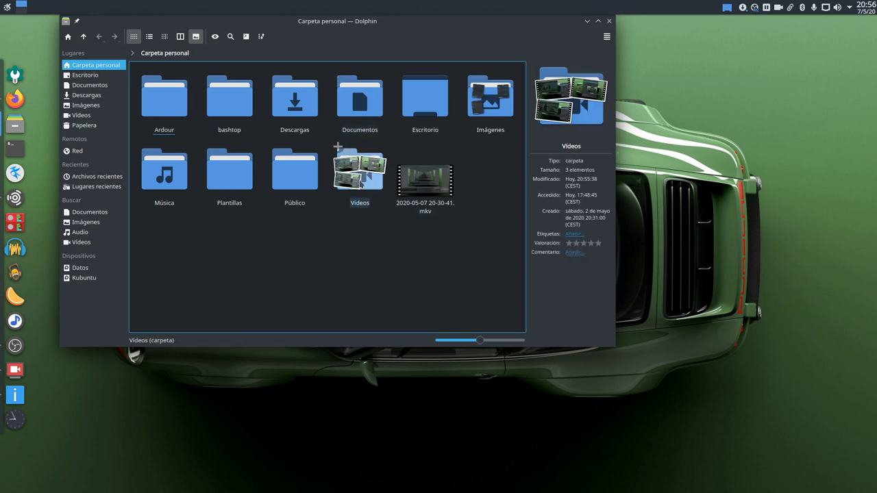
{"action": "left_click", "coordinate": [358, 177]}
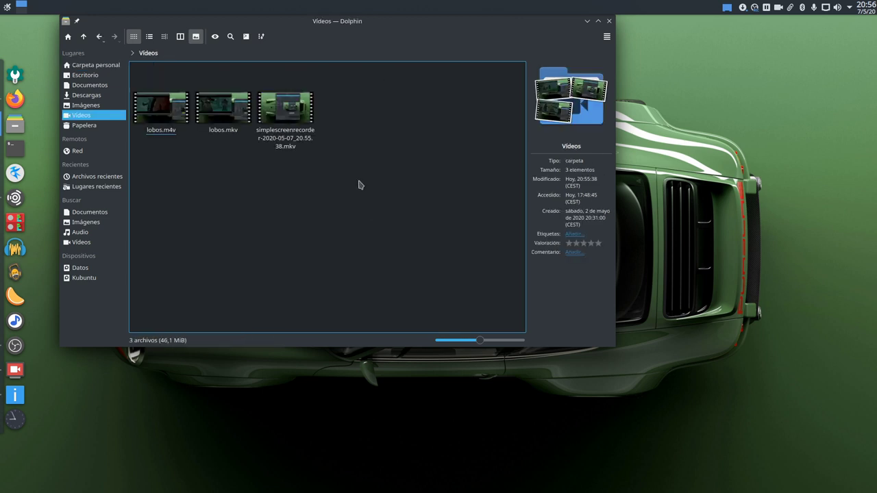
{"action": "right_click", "coordinate": [291, 124]}
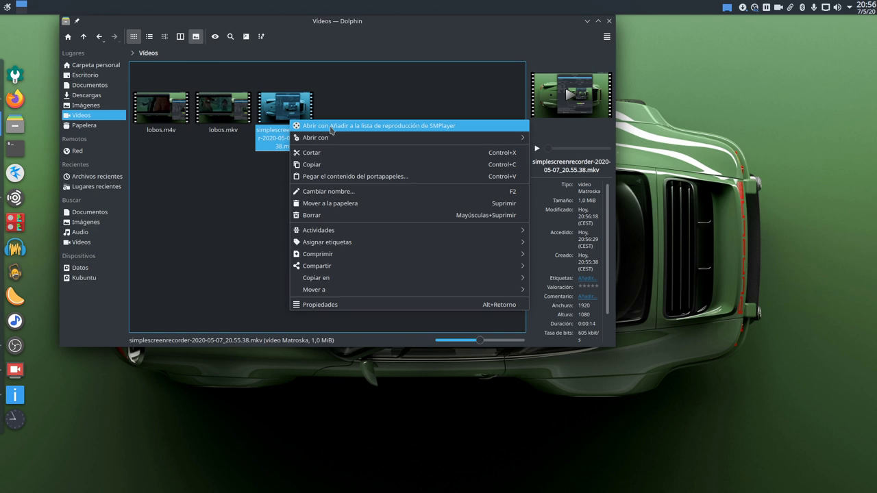
{"action": "left_click", "coordinate": [366, 127]}
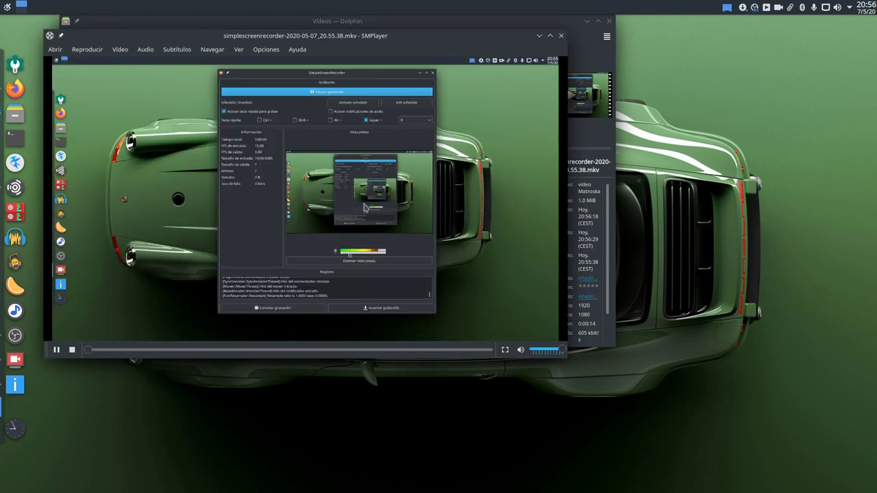
Minimise the Dolphin window, move the player toward the desktop centre to view the recording, then pause and close it
{"action": "left_click_drag", "start_coordinate": [379, 21], "coordinate": [492, 92]}
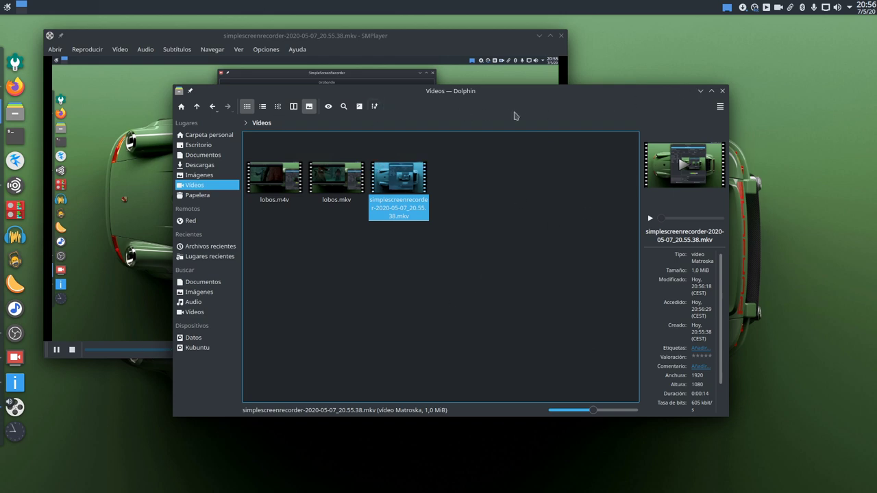
{"action": "left_click", "coordinate": [699, 92]}
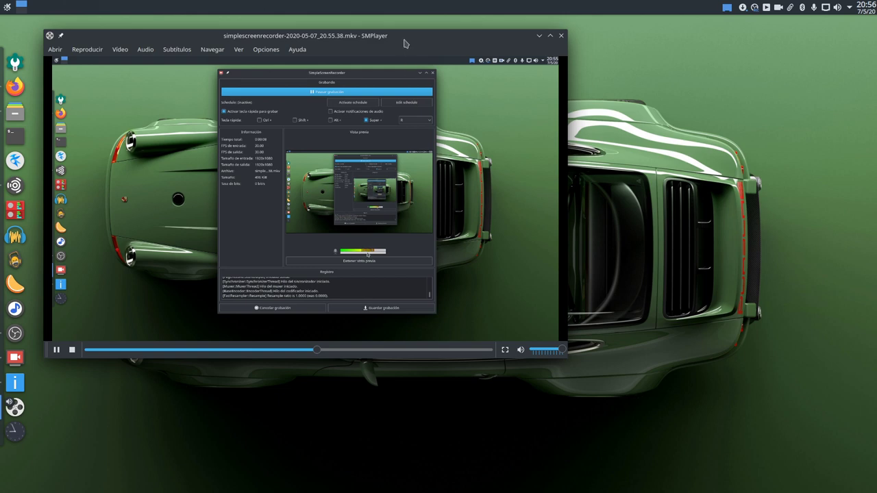
{"action": "left_click_drag", "start_coordinate": [404, 39], "coordinate": [504, 81]}
{"action": "left_click", "coordinate": [235, 365]}
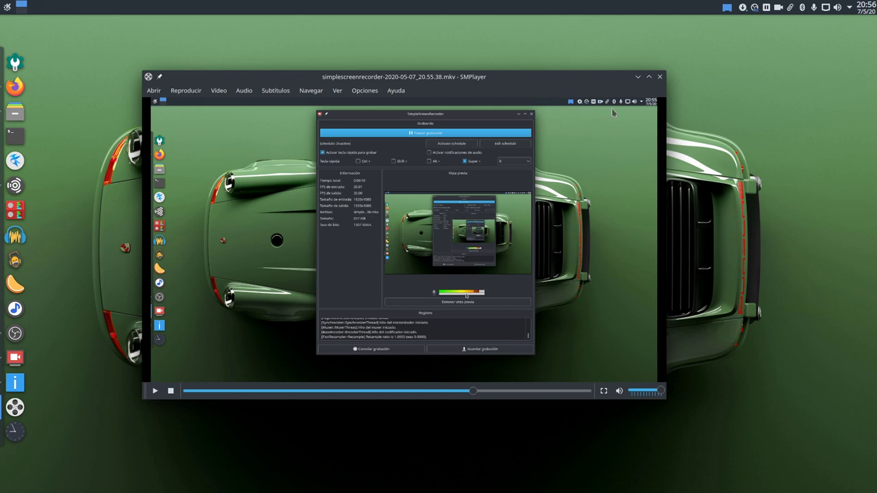
{"action": "left_click", "coordinate": [659, 77]}
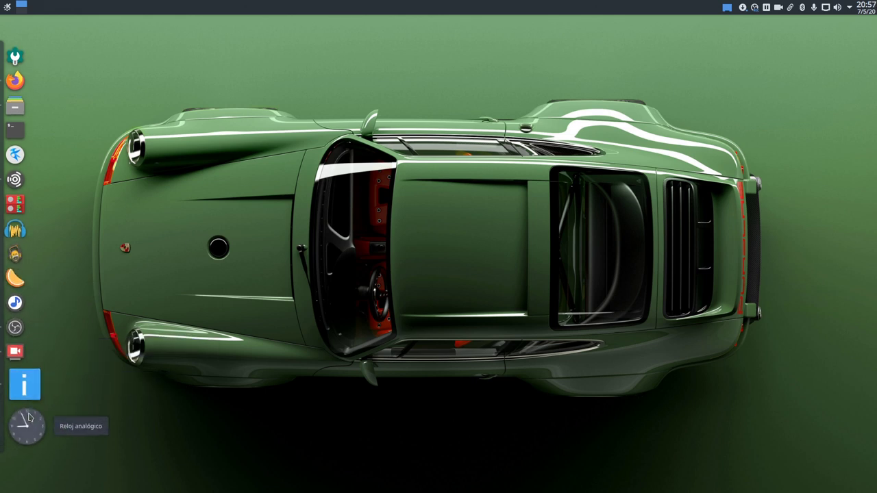
Switch back to SimpleScreenRecorder, continue to the input settings and make the window slightly narrower
{"action": "left_click", "coordinate": [22, 372]}
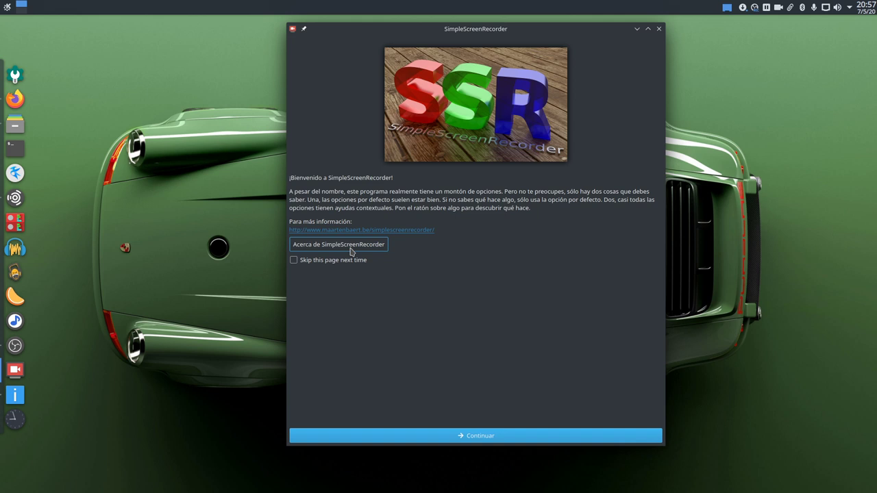
{"action": "left_click", "coordinate": [475, 439]}
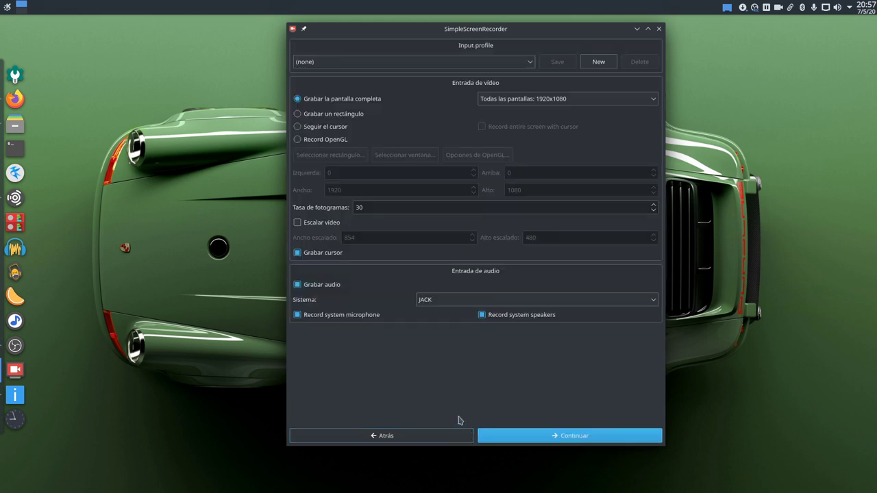
{"action": "left_click_drag", "start_coordinate": [665, 446], "coordinate": [631, 446]}
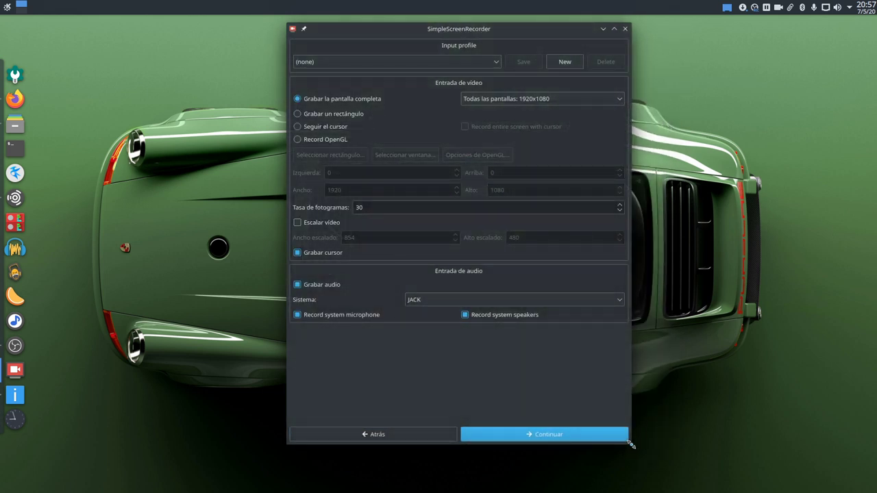
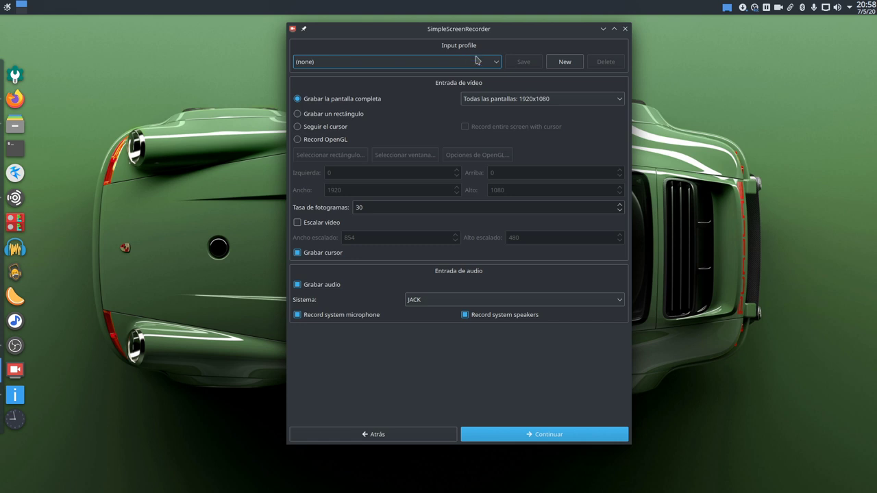
Look at the available input profiles and leave the profile list without choosing another one
{"action": "left_click", "coordinate": [472, 66]}
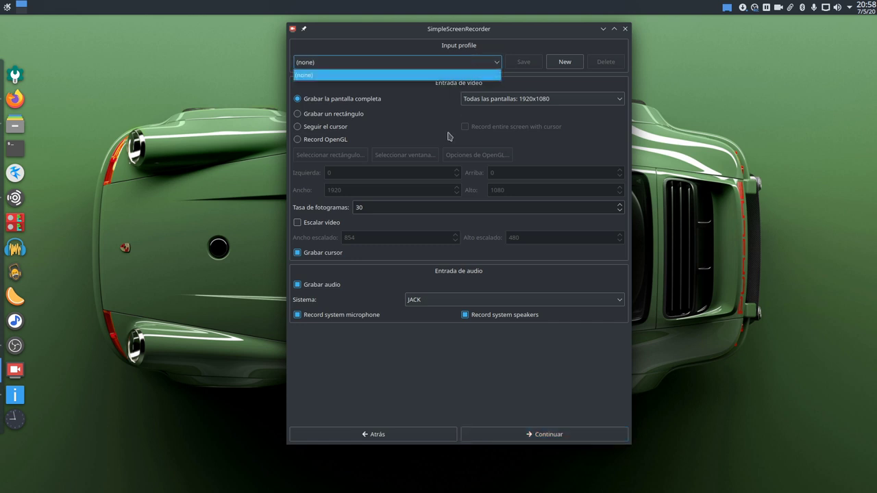
{"action": "left_click", "coordinate": [441, 67]}
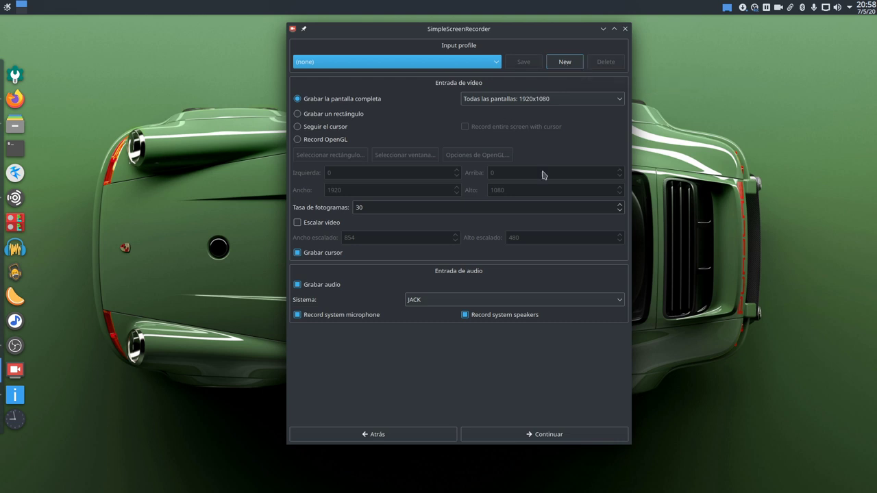
{"action": "left_click", "coordinate": [452, 390]}
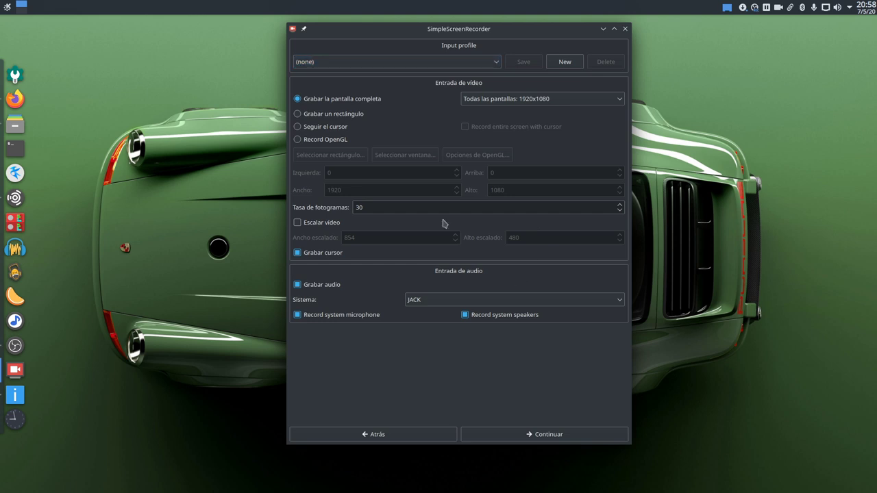
Try the rectangle, follow-cursor and OpenGL video input modes, and return to full-screen recording
{"action": "left_click", "coordinate": [353, 115]}
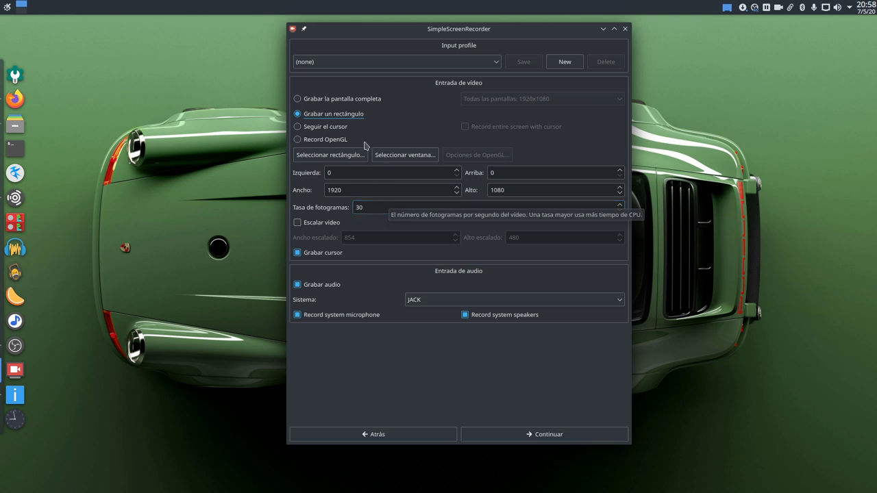
{"action": "left_click", "coordinate": [321, 128]}
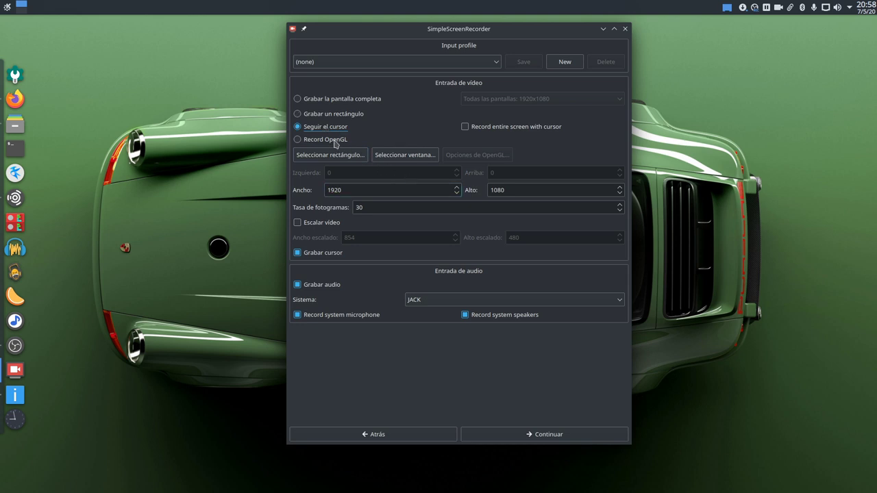
{"action": "left_click", "coordinate": [336, 140]}
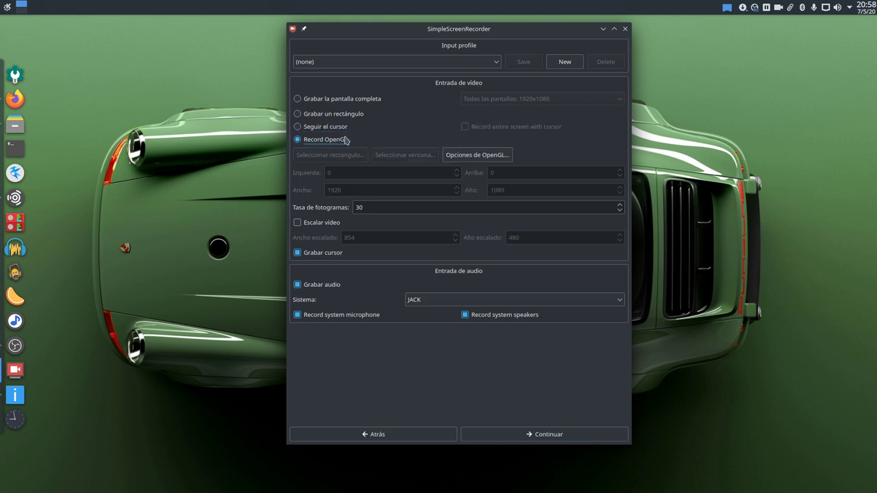
{"action": "left_click", "coordinate": [316, 130]}
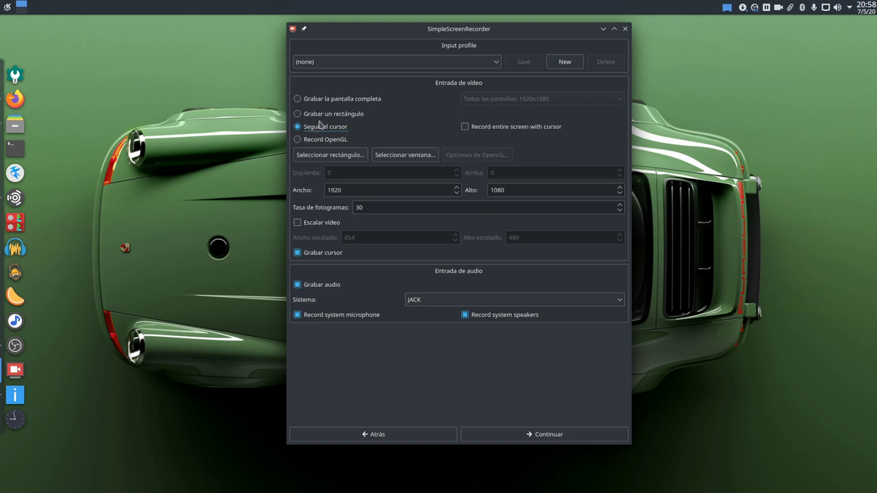
{"action": "left_click", "coordinate": [318, 100]}
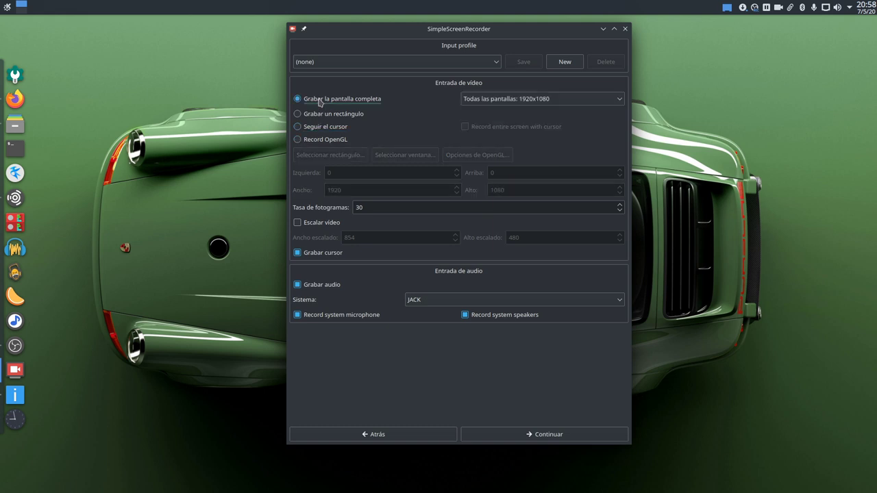
Turn video scaling on and back off, and switch audio recording off and back on
{"action": "left_click", "coordinate": [313, 223]}
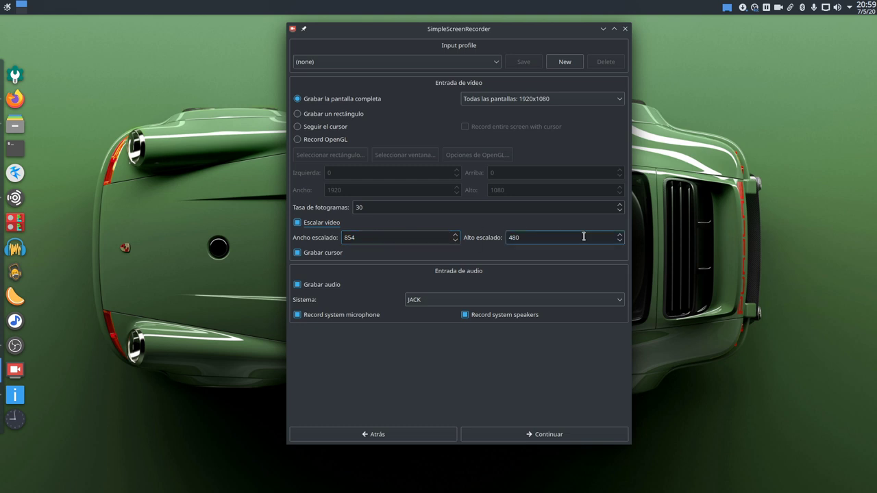
{"action": "left_click", "coordinate": [298, 223]}
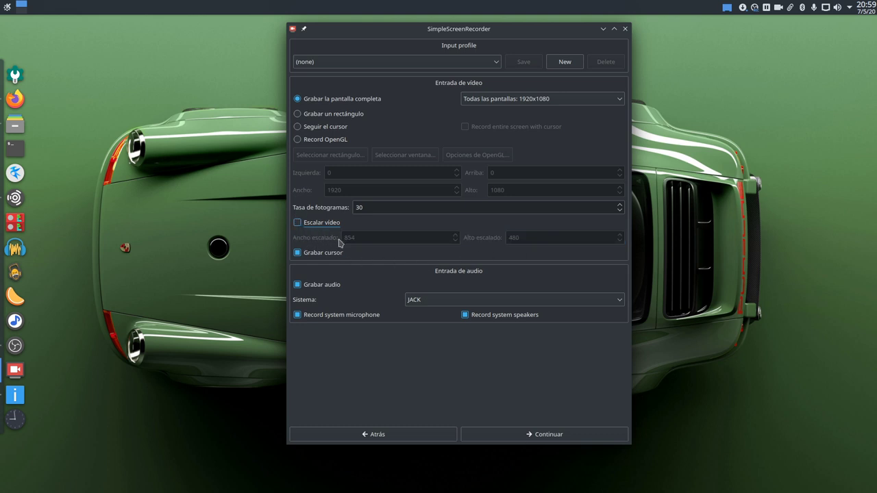
{"action": "left_click", "coordinate": [334, 288]}
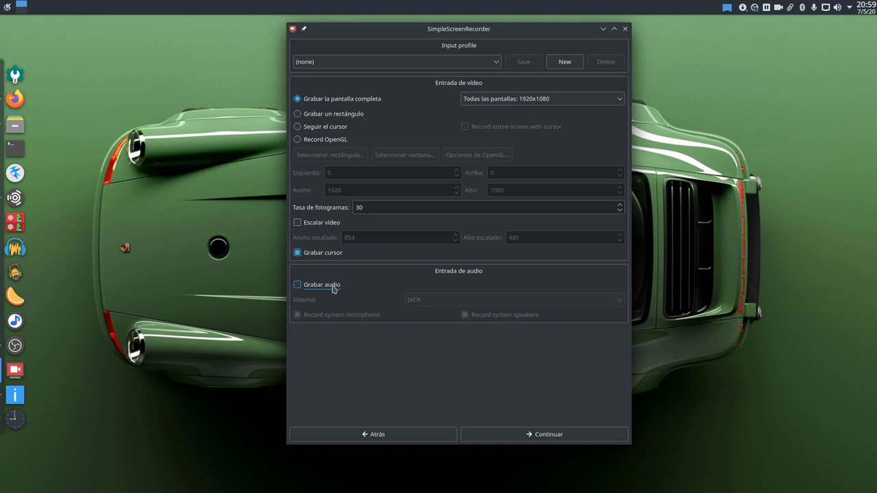
{"action": "left_click", "coordinate": [333, 287]}
Switch the audio input system to PulseAudio and examine its available sources
{"action": "left_click", "coordinate": [419, 301]}
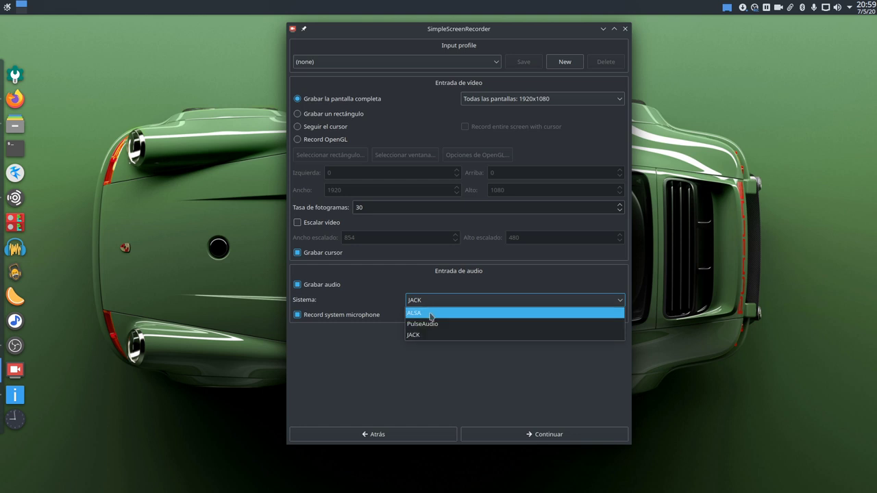
{"action": "left_click", "coordinate": [430, 325]}
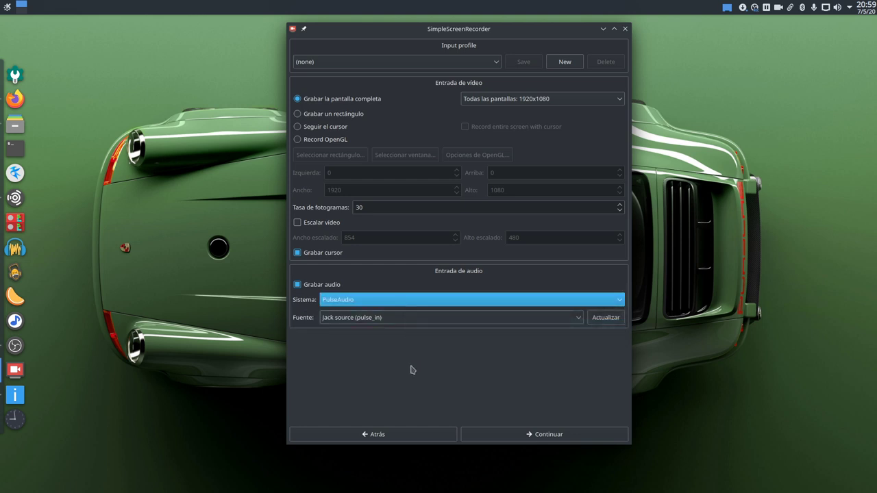
{"action": "left_click", "coordinate": [363, 317]}
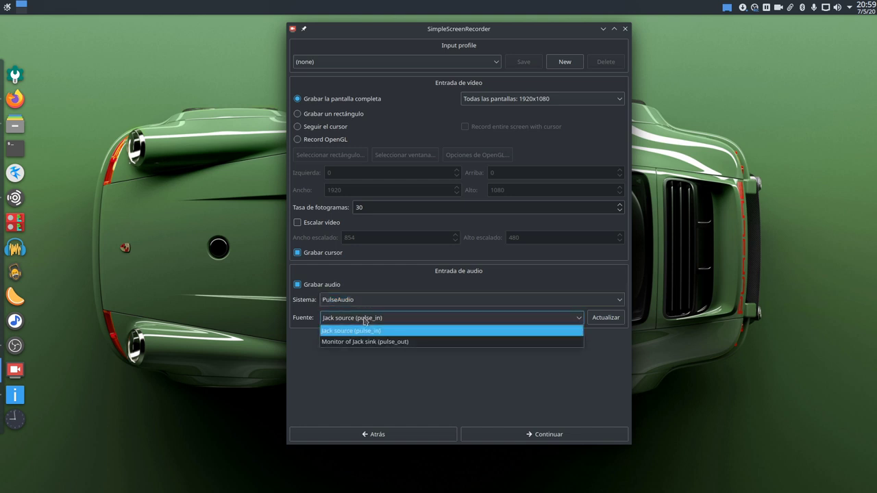
{"action": "left_click", "coordinate": [390, 396]}
{"action": "left_click", "coordinate": [383, 319]}
{"action": "left_click", "coordinate": [386, 403]}
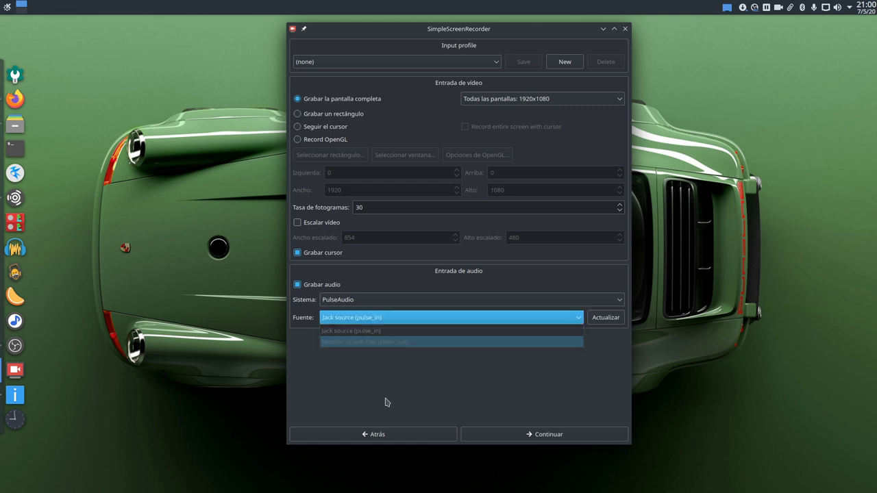
{"action": "left_click", "coordinate": [363, 322]}
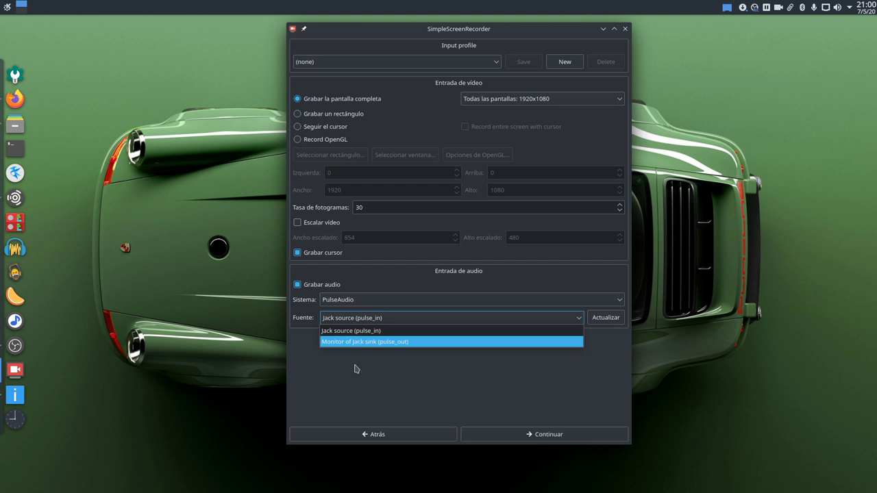
{"action": "left_click", "coordinate": [361, 370]}
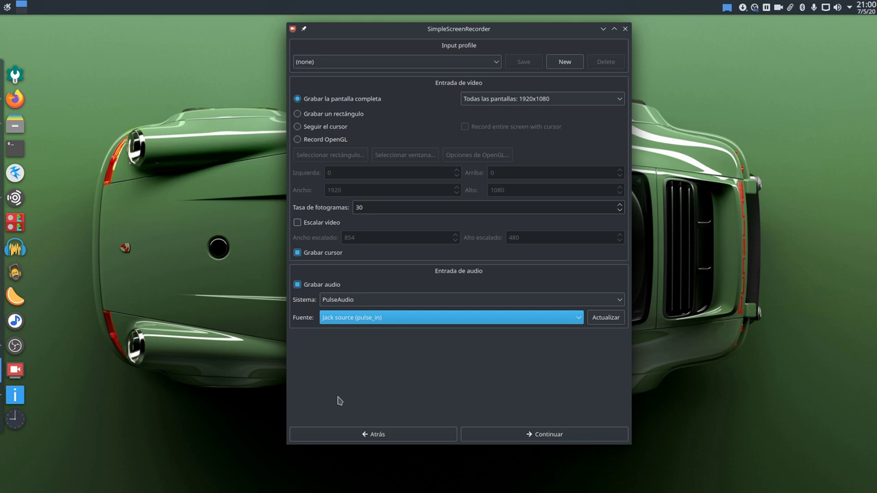
Set the audio input system back to JACK and continue to the output settings
{"action": "left_click", "coordinate": [360, 302]}
{"action": "left_click", "coordinate": [348, 334]}
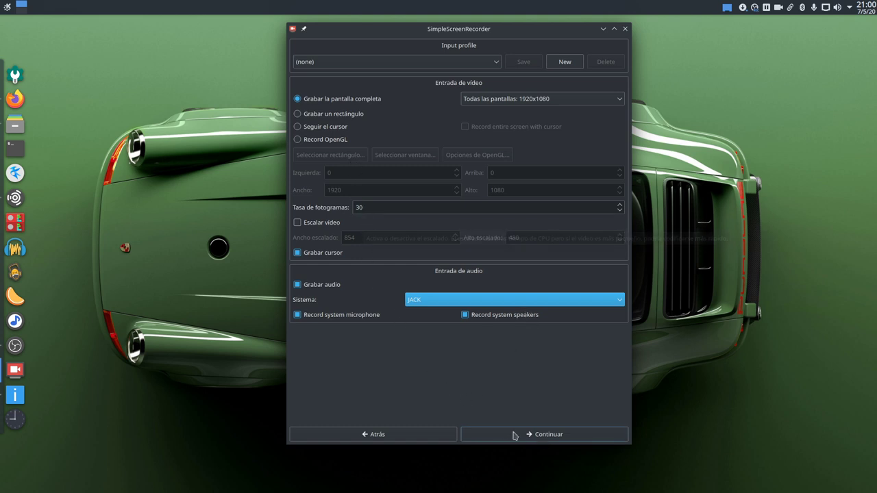
{"action": "left_click", "coordinate": [543, 437]}
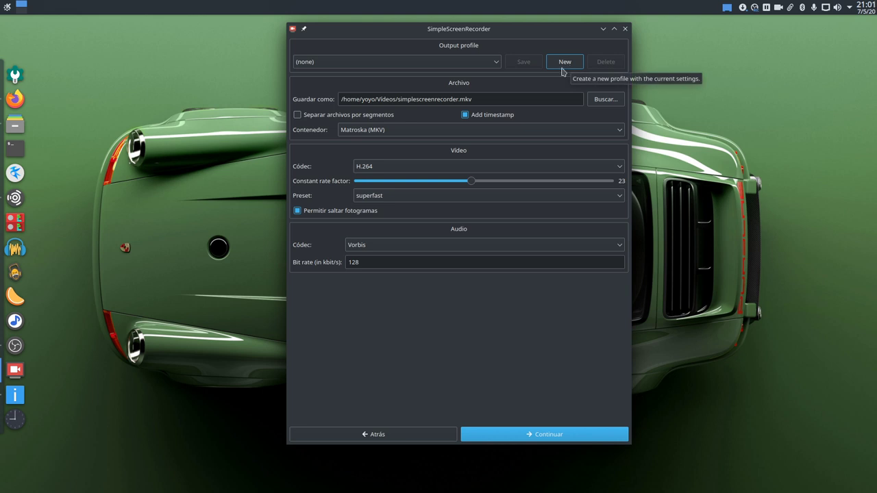
Examine the available output profiles, and look over the SimpleScreenRecorder main page in Firefox before returning to the output settings
{"action": "left_click", "coordinate": [481, 65]}
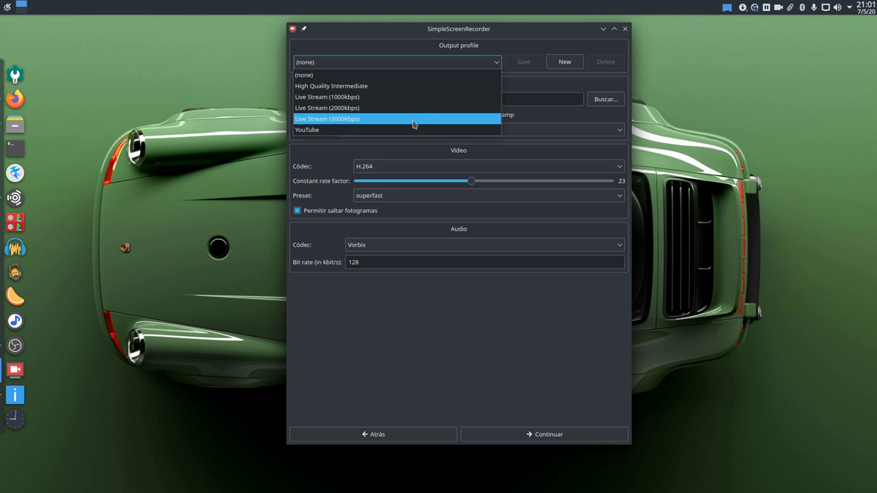
{"action": "left_click", "coordinate": [402, 319]}
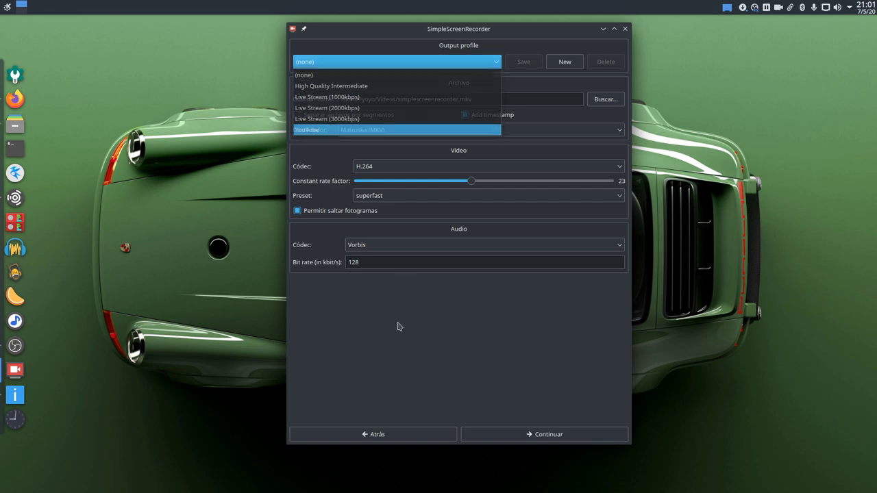
{"action": "left_click", "coordinate": [15, 98]}
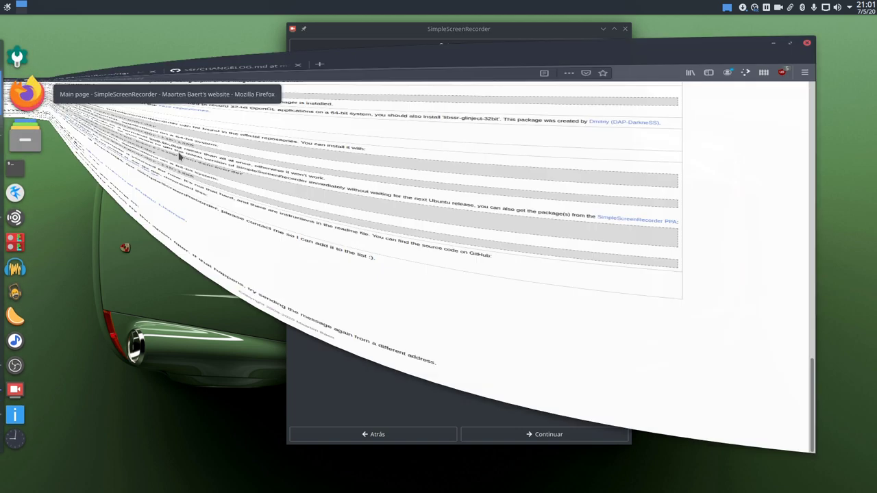
{"action": "scroll", "coordinate": [231, 207], "scroll_direction": "up", "scroll_amount": 15}
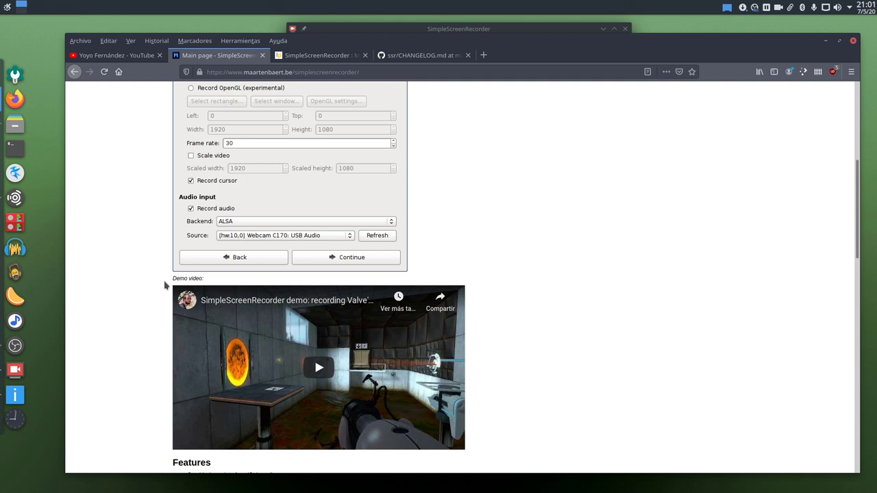
{"action": "scroll", "coordinate": [164, 285], "scroll_direction": "down", "scroll_amount": 3}
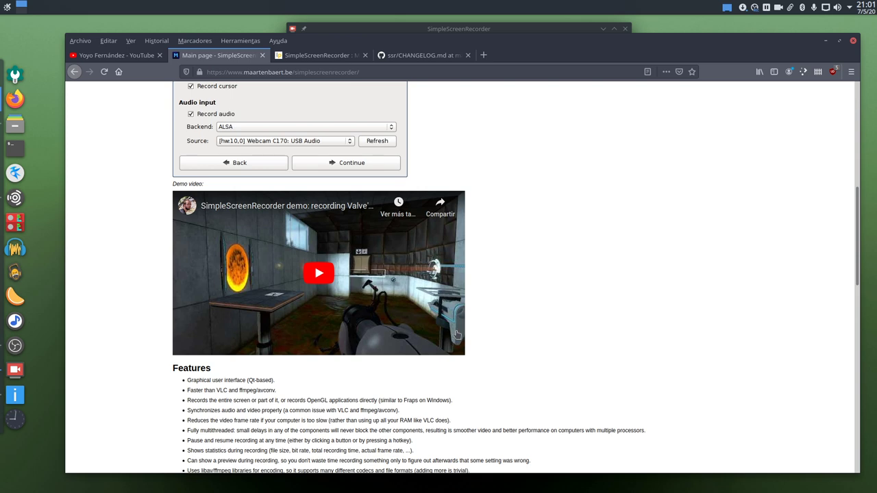
{"action": "scroll", "coordinate": [454, 319], "scroll_direction": "up", "scroll_amount": 12}
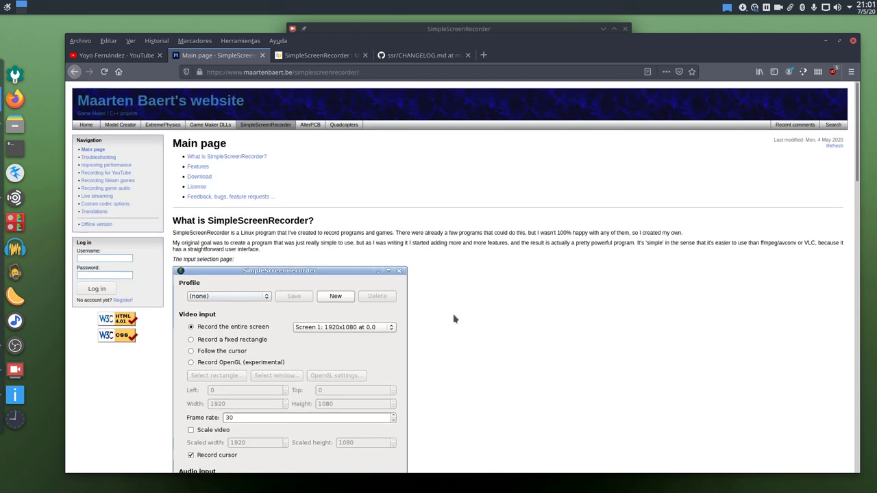
{"action": "scroll", "coordinate": [453, 318], "scroll_direction": "down", "scroll_amount": 4}
{"action": "scroll", "coordinate": [454, 319], "scroll_direction": "up", "scroll_amount": 3}
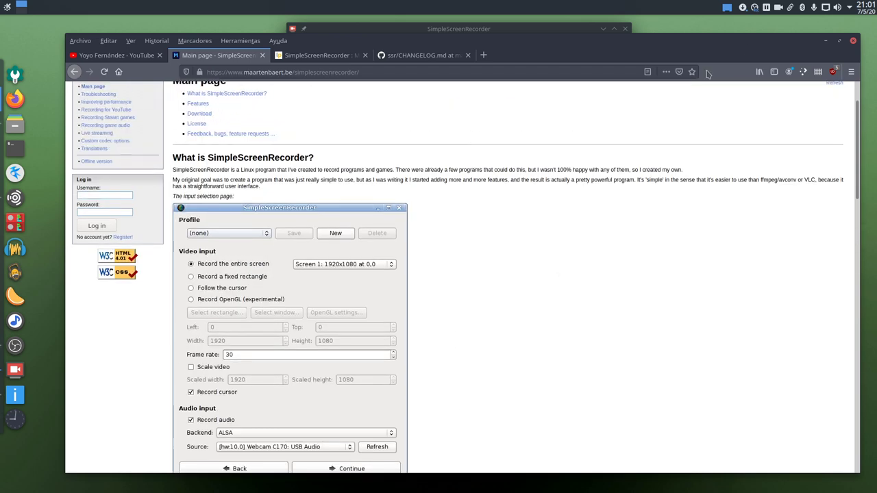
{"action": "left_click", "coordinate": [827, 42]}
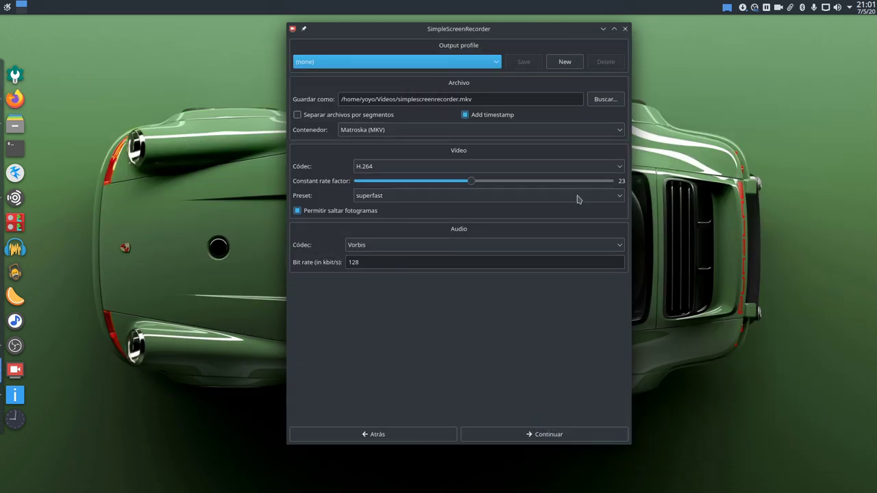
Apply the YouTube output profile, switch back to (none), and select YouTube again
{"action": "left_click", "coordinate": [370, 63]}
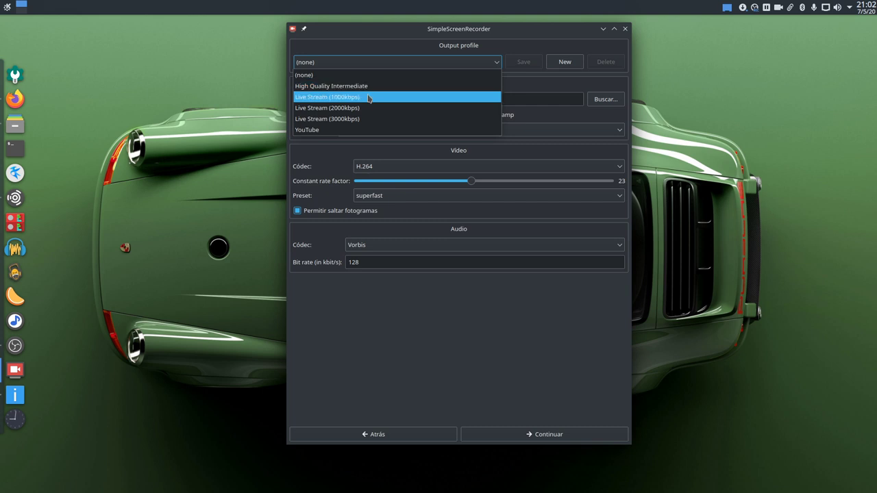
{"action": "left_click", "coordinate": [352, 130]}
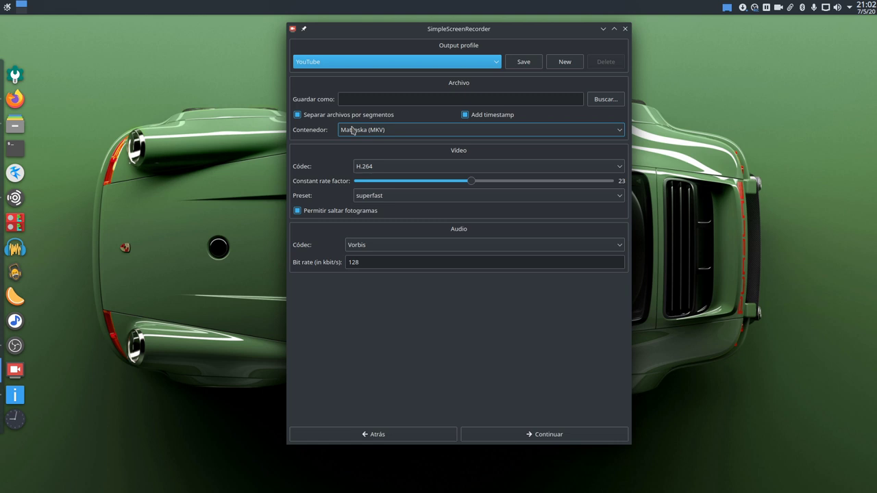
{"action": "left_click", "coordinate": [361, 62]}
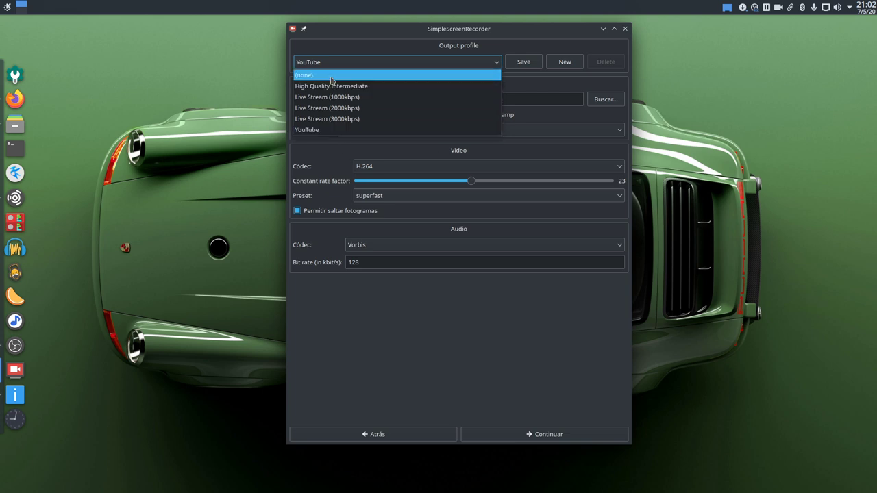
{"action": "left_click", "coordinate": [333, 75]}
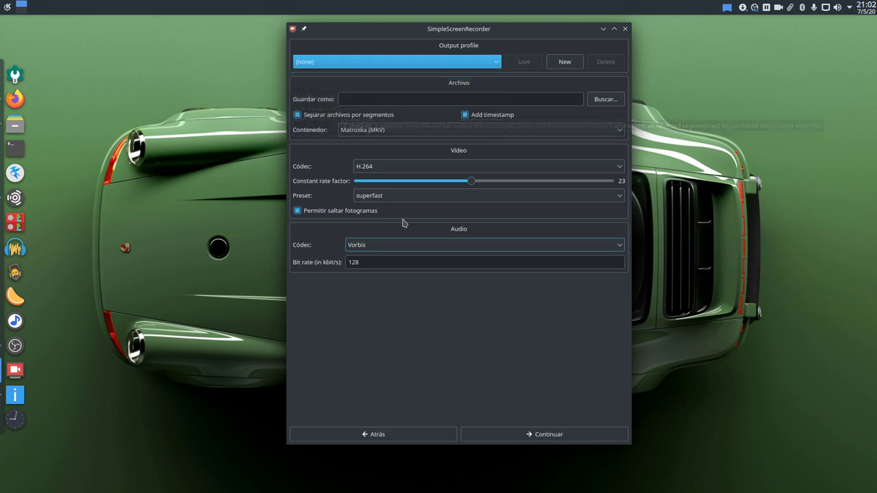
{"action": "left_click", "coordinate": [367, 62]}
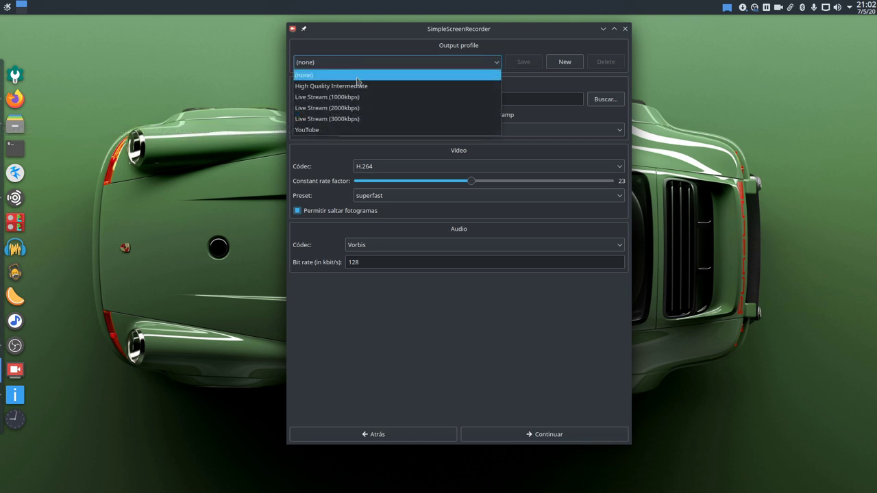
{"action": "left_click", "coordinate": [339, 130]}
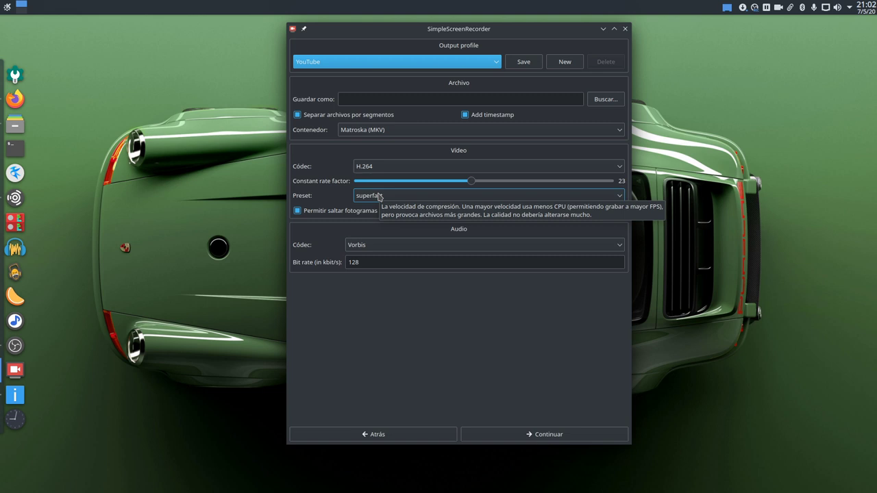
Apply the High Quality Intermediate output profile and examine its custom video codec options
{"action": "left_click", "coordinate": [336, 72]}
{"action": "left_click", "coordinate": [336, 84]}
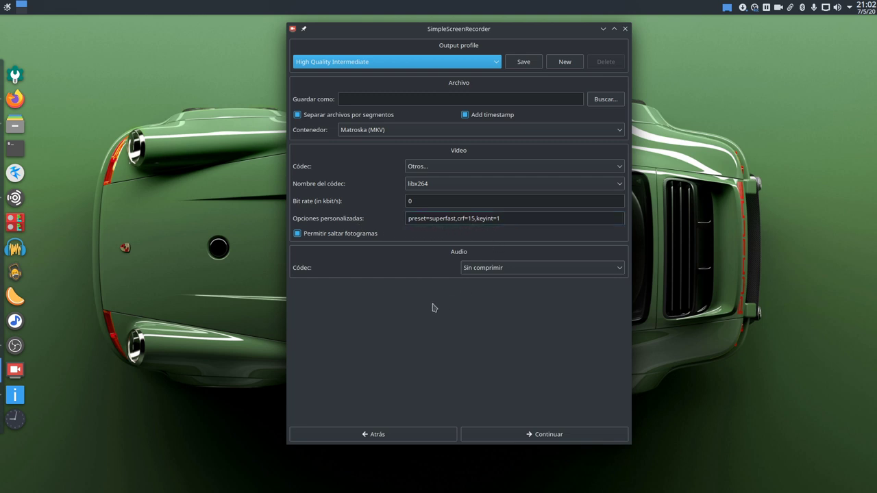
{"action": "left_click", "coordinate": [522, 219]}
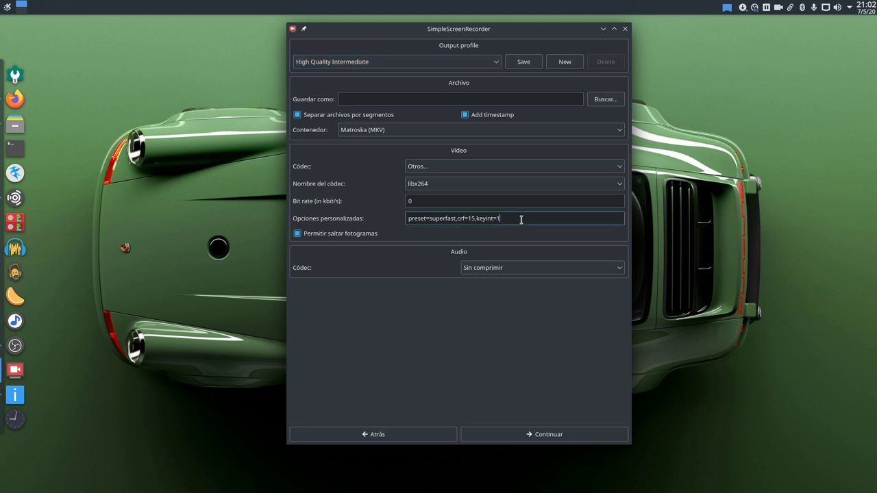
{"action": "key", "text": "ctrl+a"}
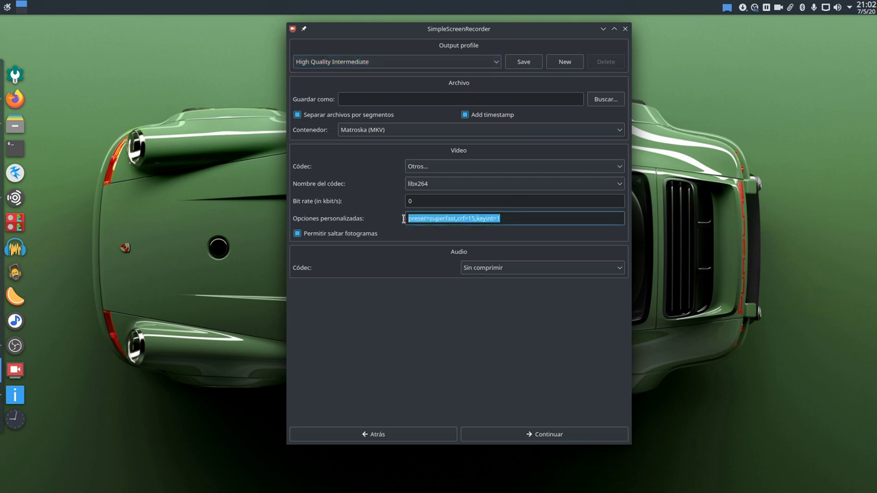
{"action": "left_click", "coordinate": [363, 366]}
Apply the Live Stream (3000kbps) output profile and examine its custom video codec options
{"action": "left_click", "coordinate": [319, 65]}
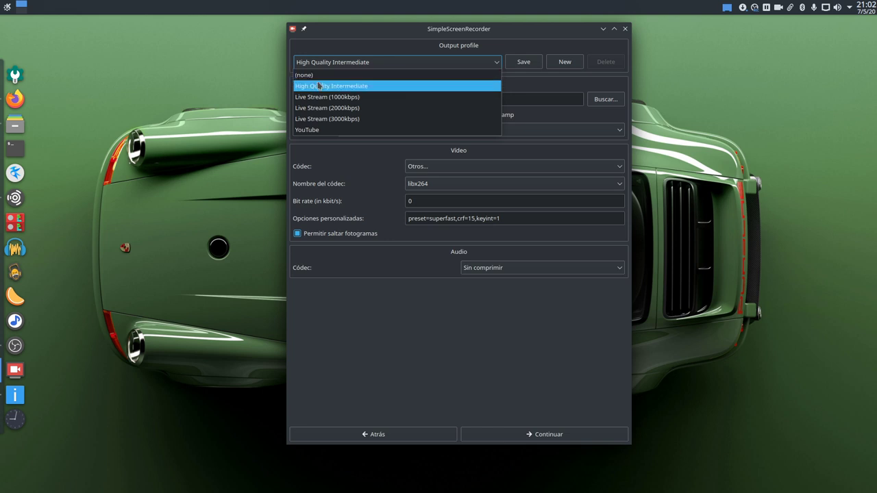
{"action": "left_click", "coordinate": [413, 339]}
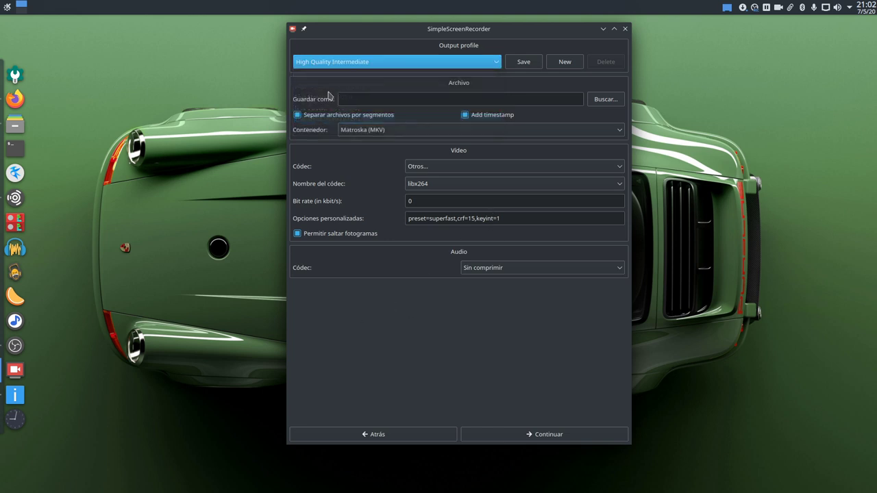
{"action": "left_click", "coordinate": [329, 60]}
{"action": "left_click", "coordinate": [346, 119]}
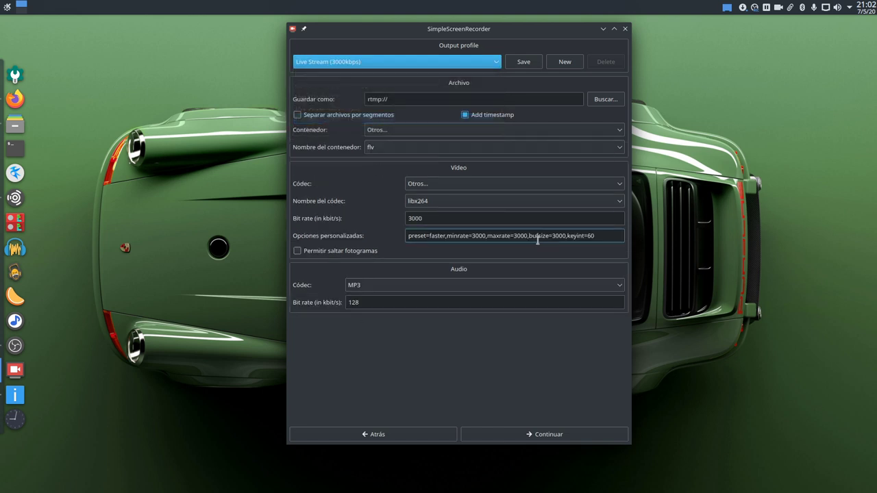
{"action": "left_click", "coordinate": [601, 237]}
{"action": "key", "text": "ctrl+a"}
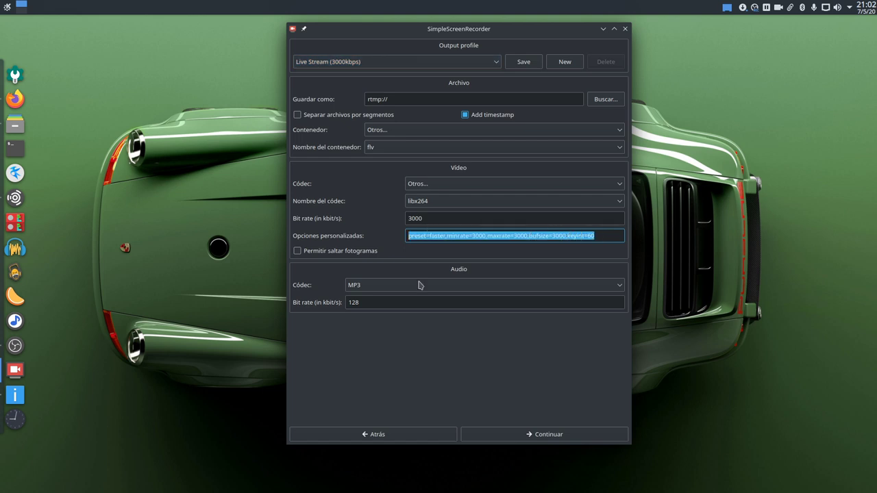
{"action": "left_click", "coordinate": [404, 323]}
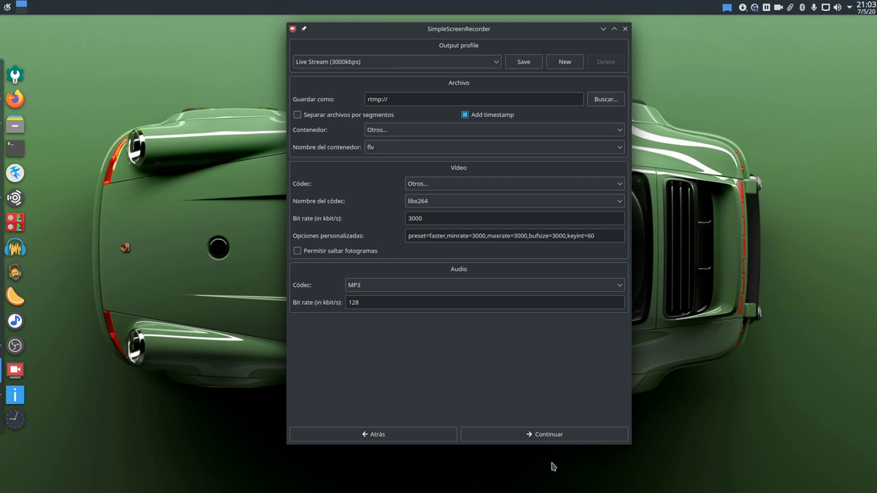
Apply the YouTube output profile, and set the output profile back to (none)
{"action": "left_click", "coordinate": [361, 62]}
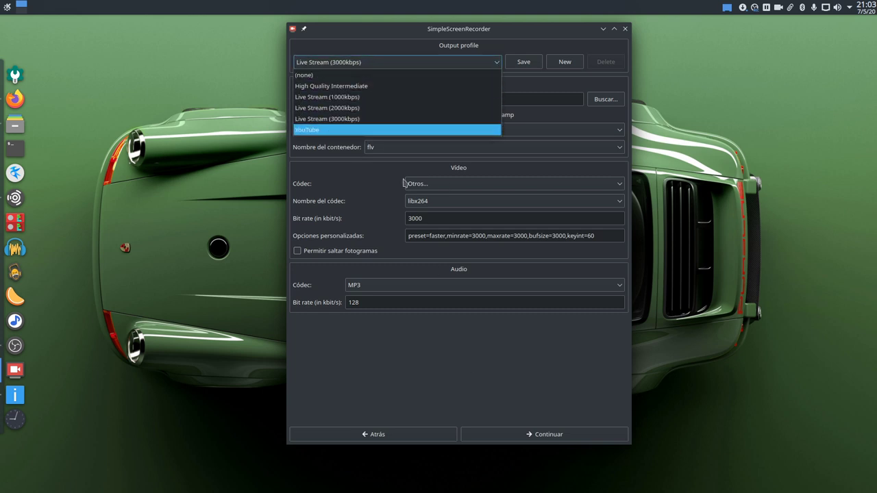
{"action": "left_click", "coordinate": [458, 391]}
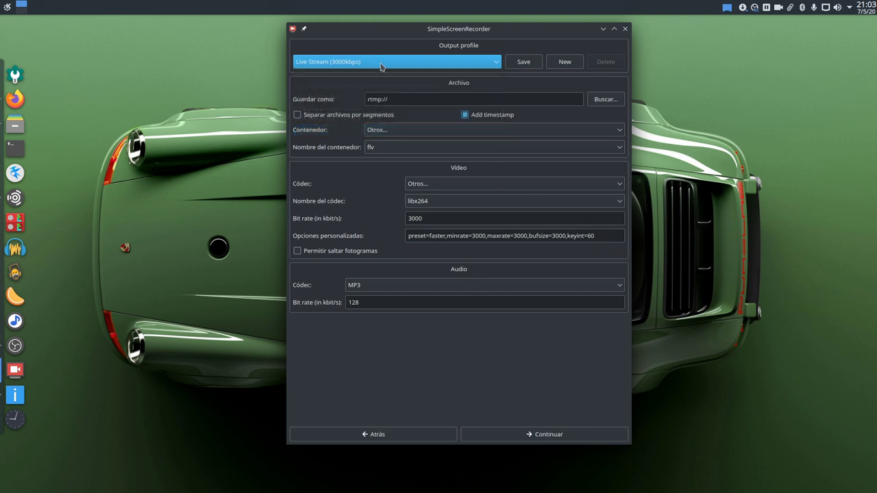
{"action": "left_click", "coordinate": [346, 61]}
{"action": "left_click", "coordinate": [334, 130]}
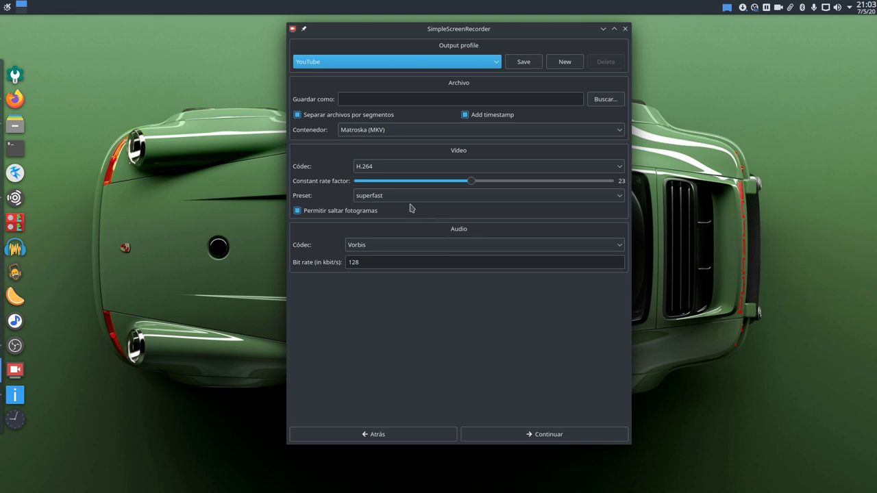
{"action": "left_click", "coordinate": [348, 61]}
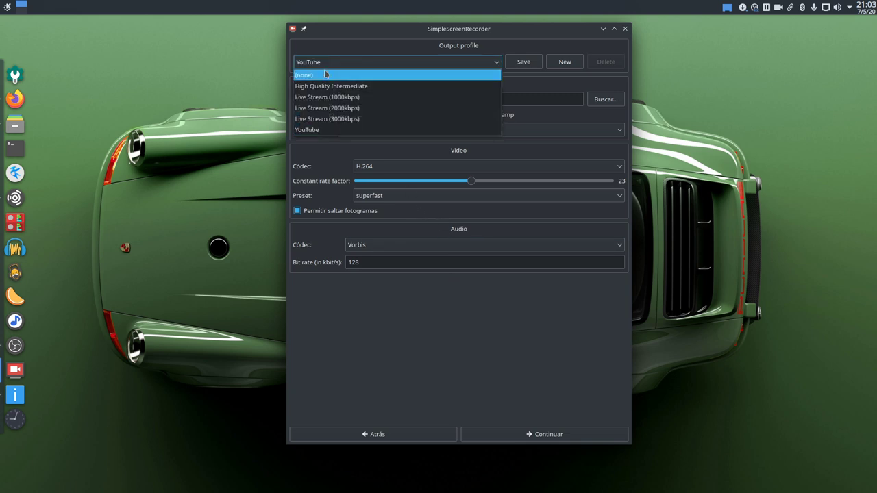
{"action": "left_click", "coordinate": [326, 74]}
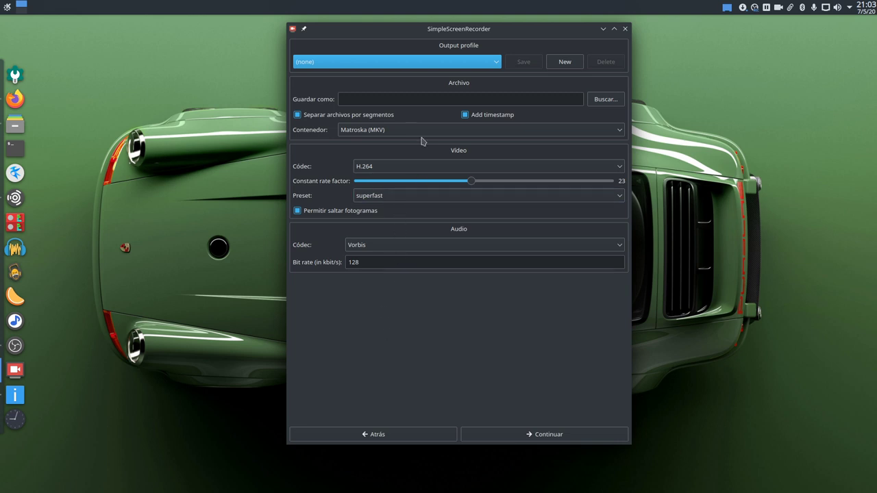
Browse the container names offered under Otros, and set the container back to Matroska (MKV)
{"action": "mouse_move", "coordinate": [422, 131]}
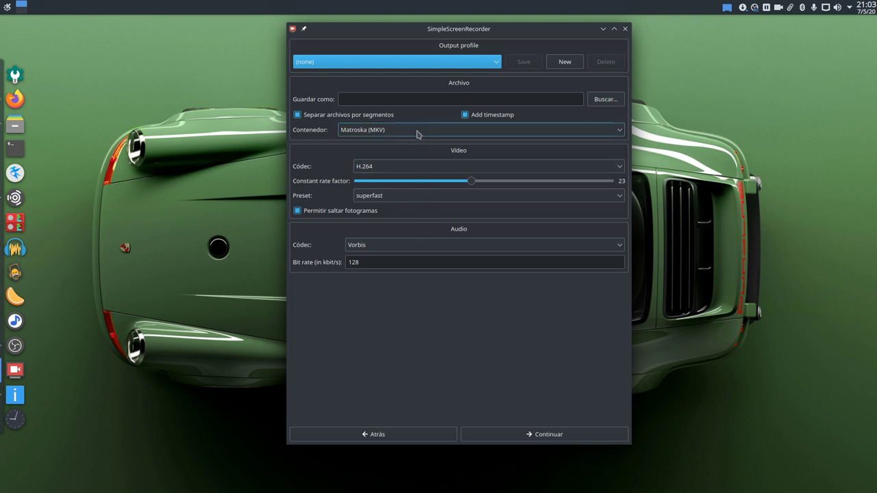
{"action": "left_click", "coordinate": [418, 133]}
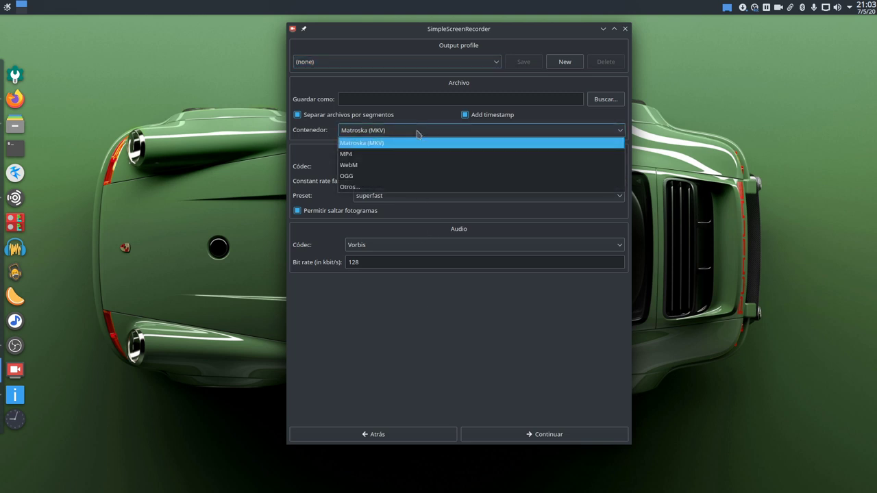
{"action": "left_click", "coordinate": [410, 190]}
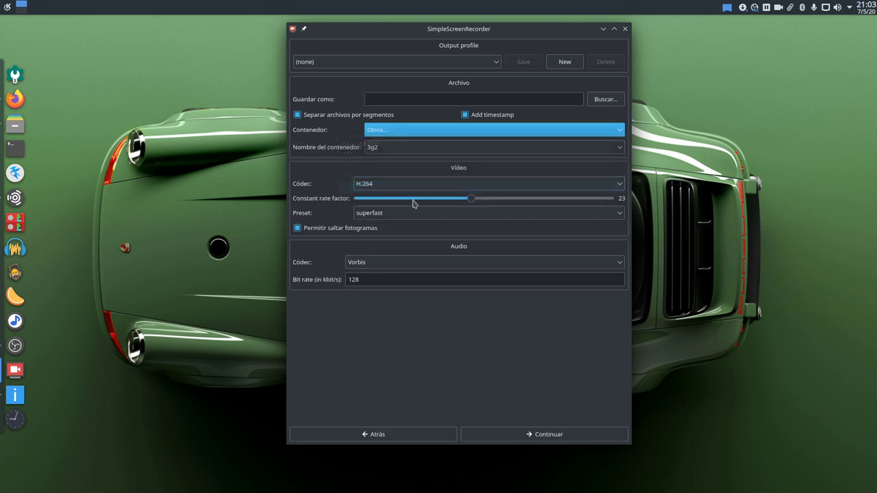
{"action": "left_click", "coordinate": [395, 150]}
{"action": "scroll", "coordinate": [403, 221], "scroll_direction": "down", "scroll_amount": 20}
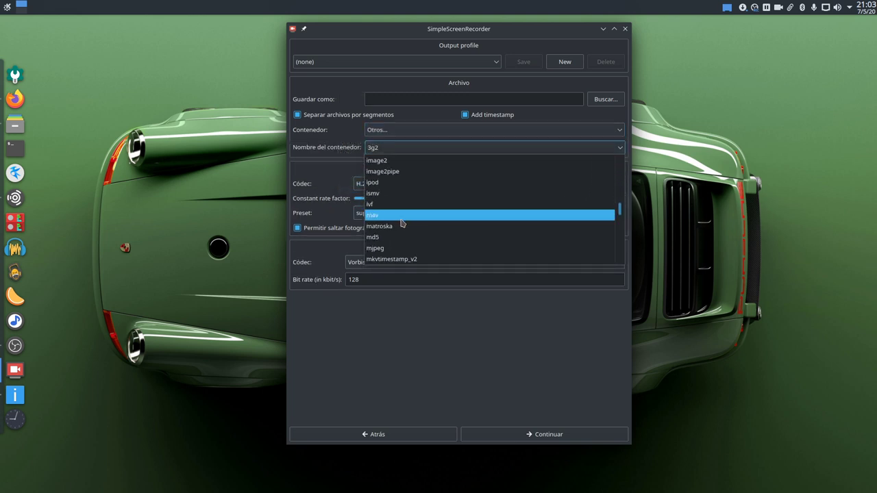
{"action": "scroll", "coordinate": [404, 220], "scroll_direction": "up", "scroll_amount": 10}
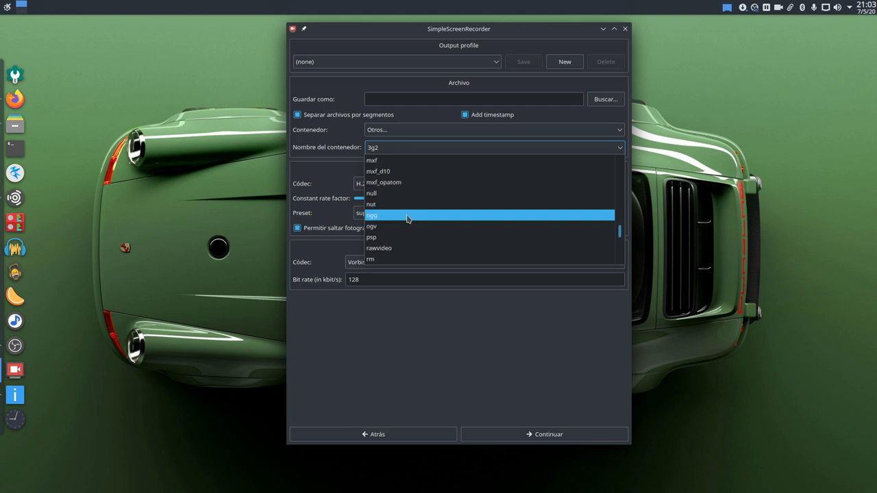
{"action": "scroll", "coordinate": [407, 218], "scroll_direction": "up", "scroll_amount": 5}
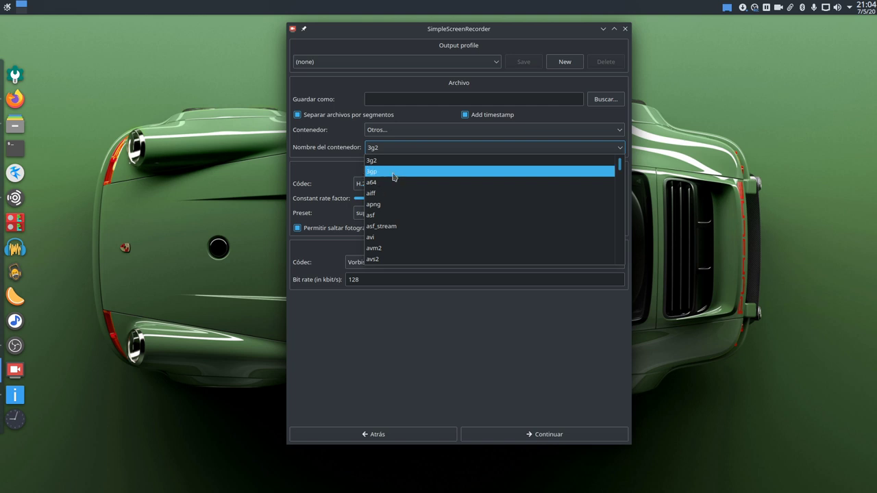
{"action": "left_click", "coordinate": [408, 381]}
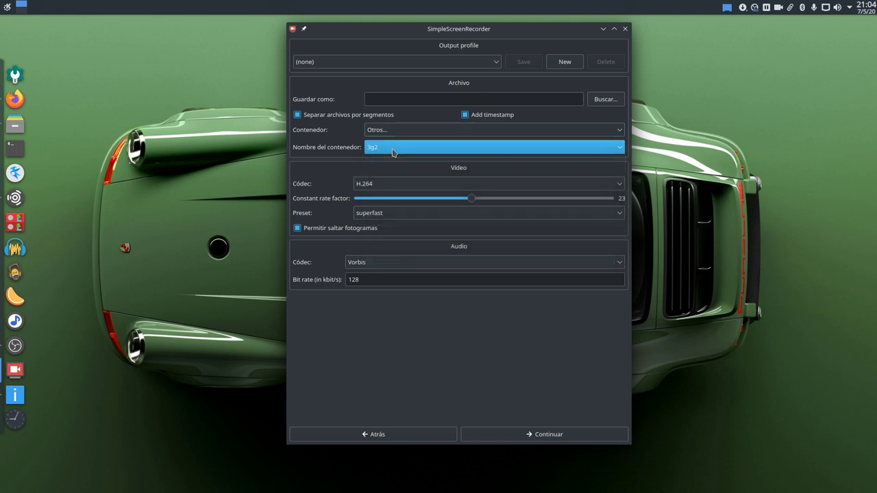
{"action": "left_click", "coordinate": [389, 130]}
{"action": "left_click", "coordinate": [404, 142]}
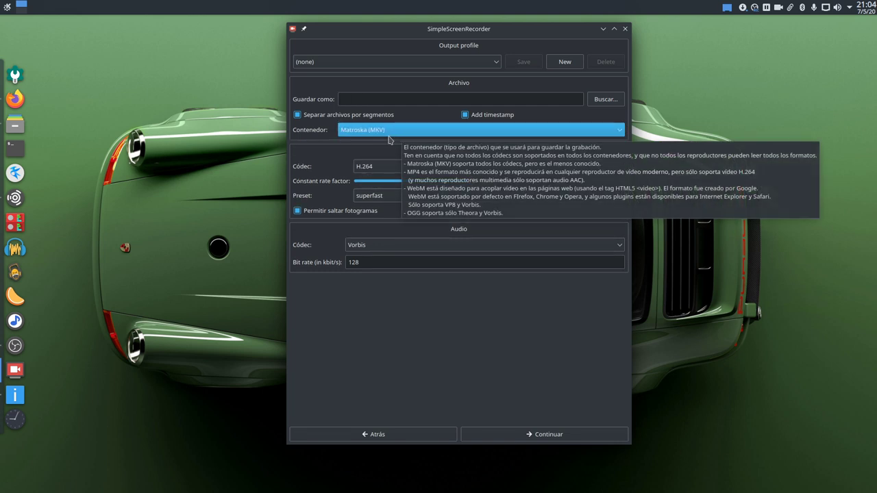
Examine the available containers and the video codecs offered for Matroska (MKV)
{"action": "left_click", "coordinate": [388, 130]}
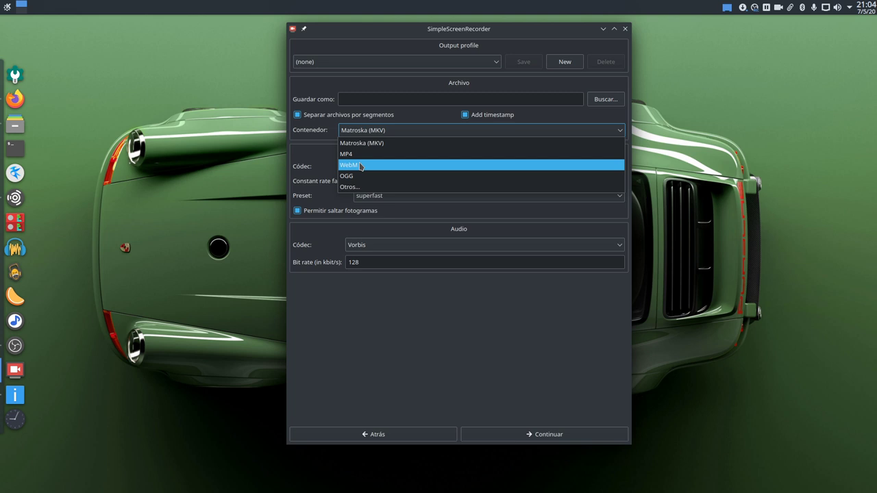
{"action": "left_click", "coordinate": [425, 382]}
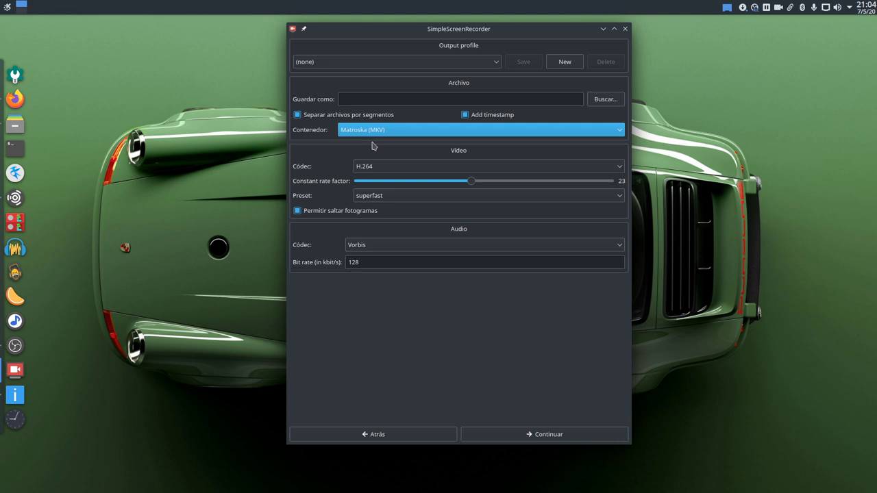
{"action": "mouse_move", "coordinate": [377, 132]}
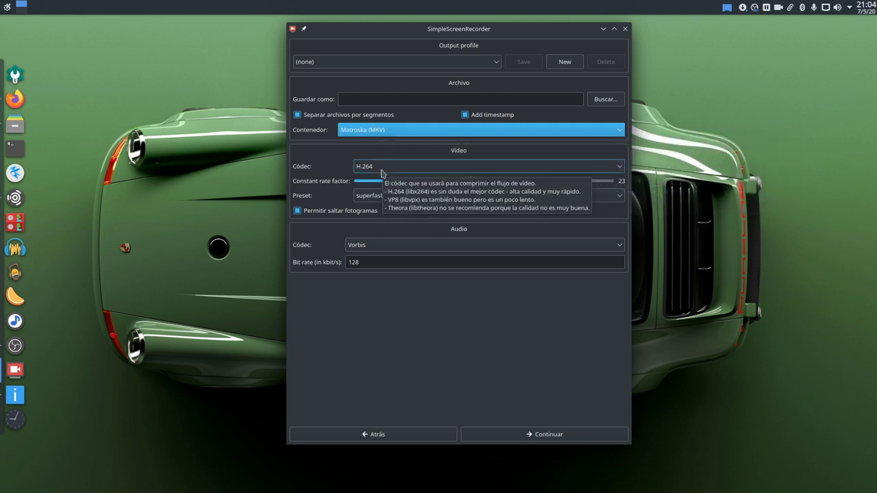
{"action": "left_click", "coordinate": [382, 170]}
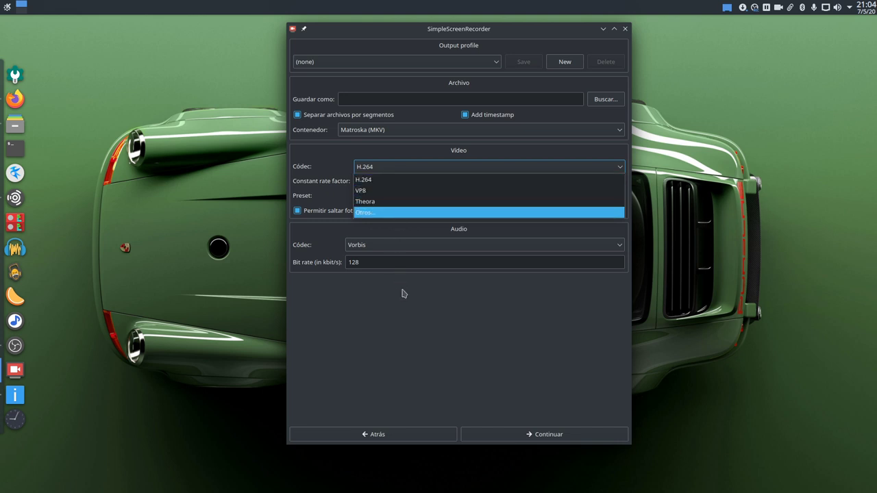
{"action": "left_click", "coordinate": [404, 334]}
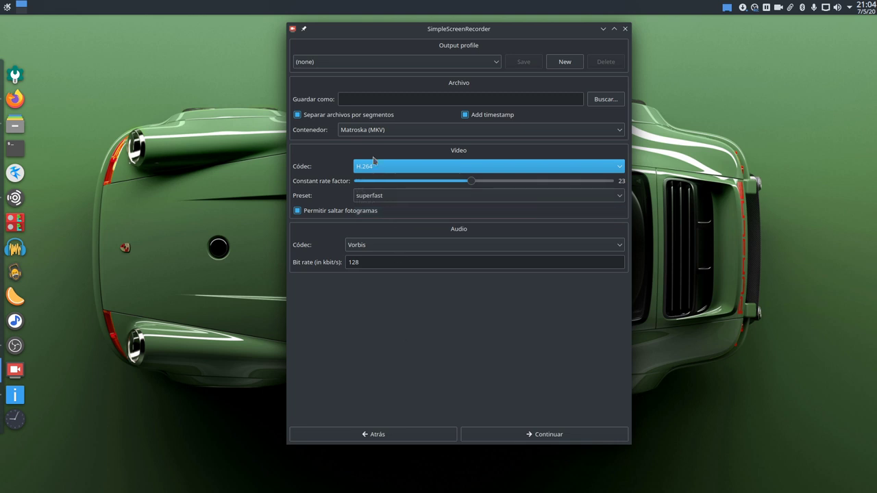
Set the container to MP4 and examine which video codecs it supports
{"action": "left_click", "coordinate": [369, 133]}
{"action": "left_click", "coordinate": [370, 153]}
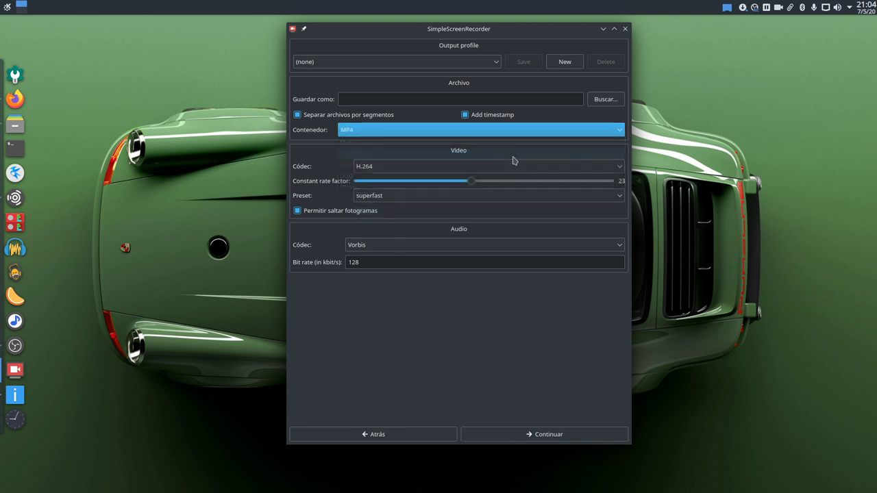
{"action": "left_click", "coordinate": [392, 170]}
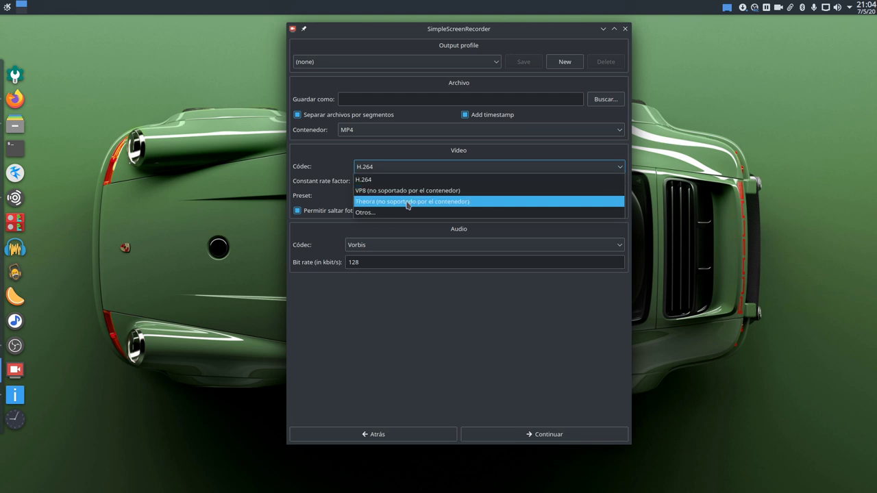
{"action": "left_click", "coordinate": [382, 355]}
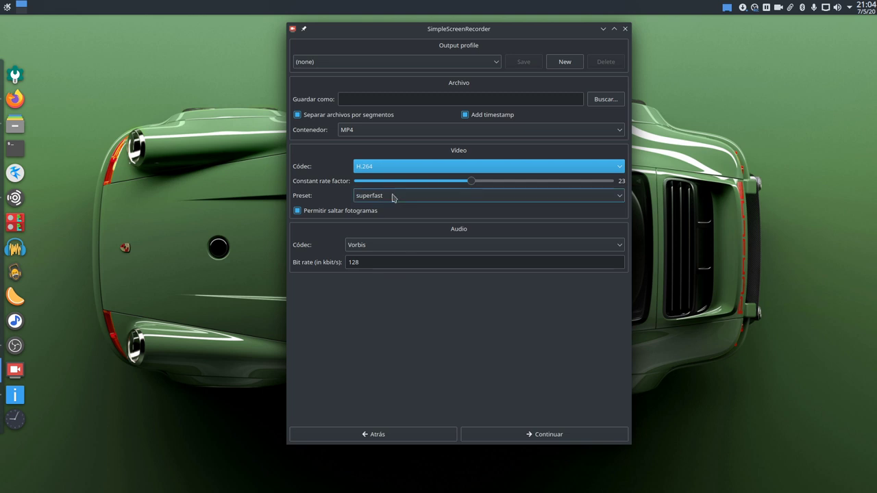
Set the container to WebM and choose VP8 as the video codec
{"action": "left_click", "coordinate": [363, 132]}
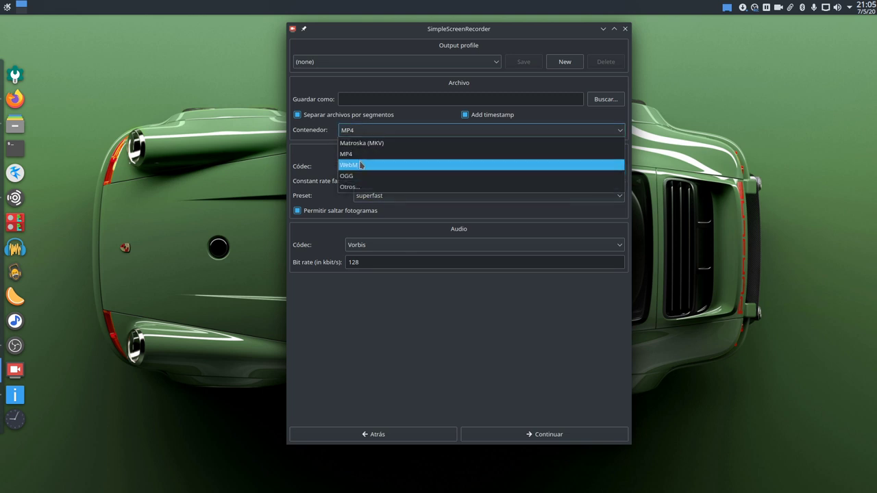
{"action": "left_click", "coordinate": [362, 164]}
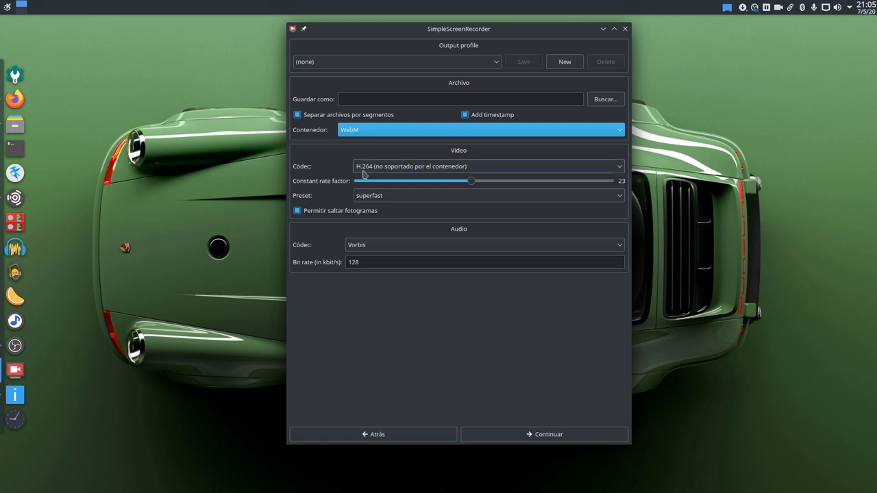
{"action": "mouse_move", "coordinate": [355, 132]}
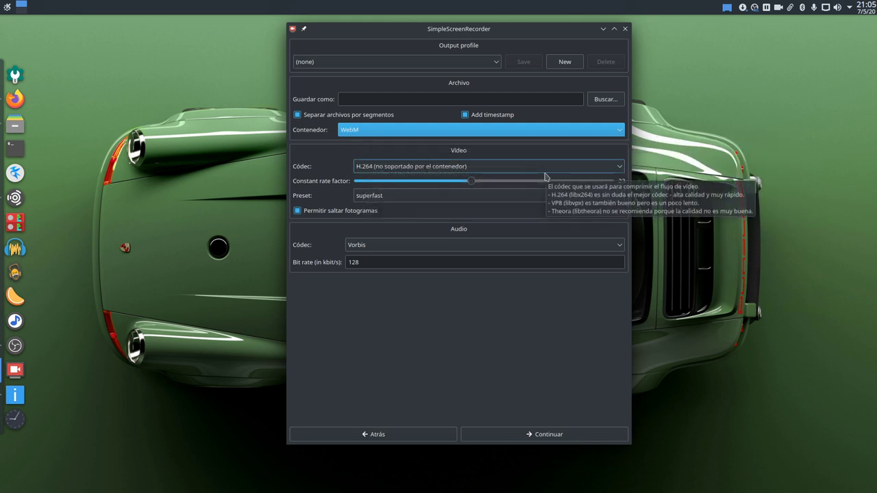
{"action": "left_click", "coordinate": [539, 169]}
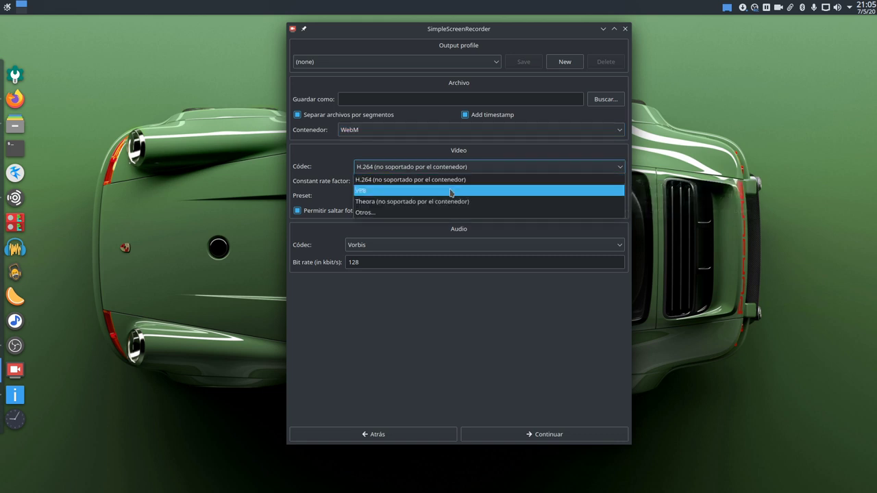
{"action": "left_click", "coordinate": [415, 191]}
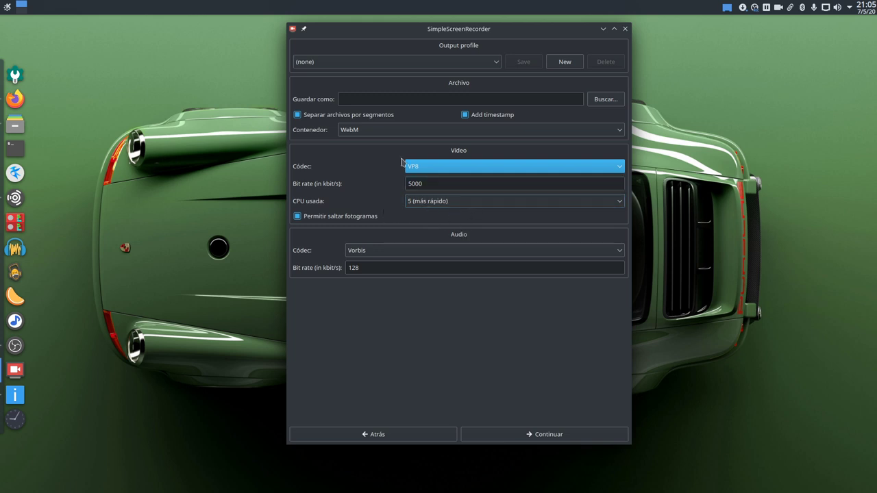
Set the container back to Matroska (MKV) and the video codec back to H.264
{"action": "left_click", "coordinate": [363, 133]}
{"action": "left_click", "coordinate": [362, 144]}
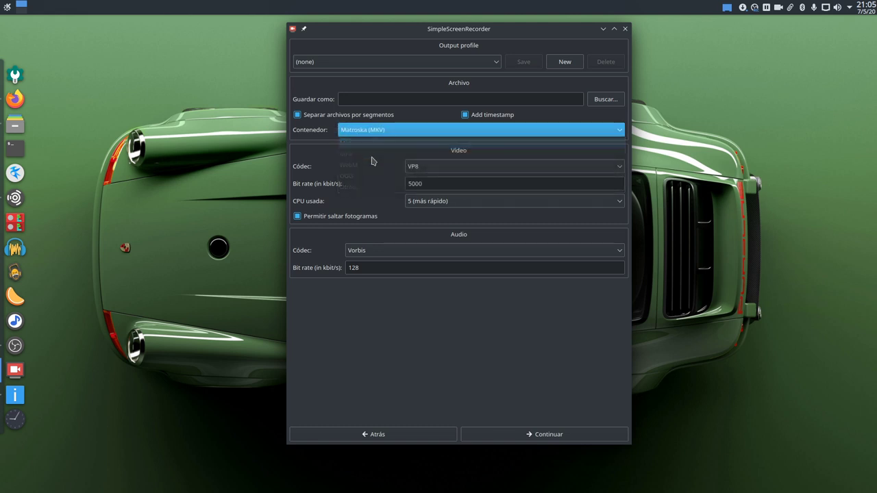
{"action": "left_click", "coordinate": [438, 167]}
{"action": "left_click", "coordinate": [438, 178]}
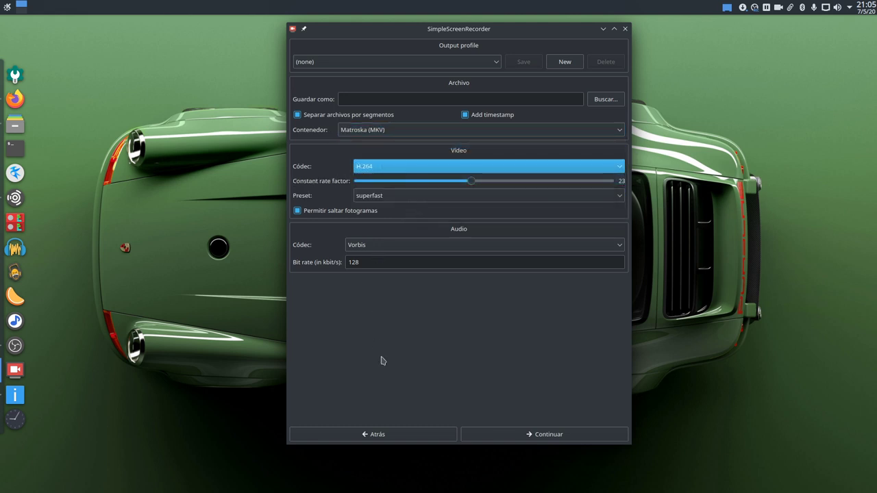
Examine the audio bit rate setting and the encoding presets available for H.264
{"action": "left_click", "coordinate": [405, 261]}
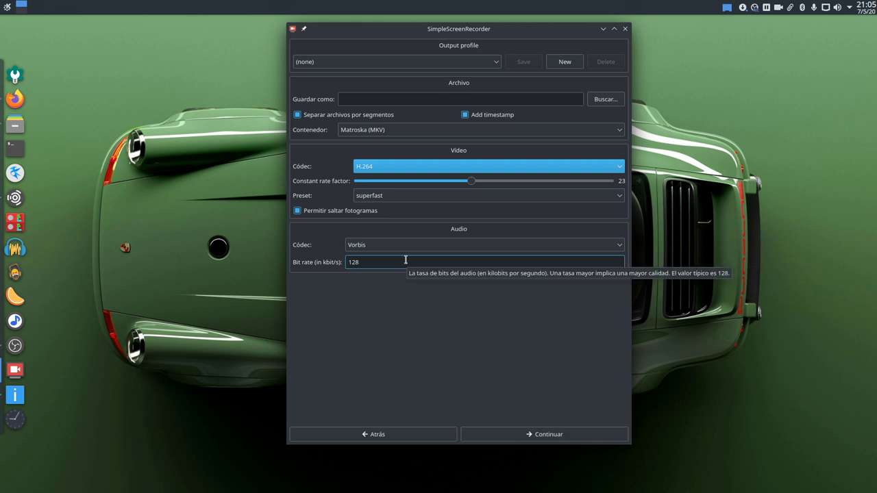
{"action": "left_click", "coordinate": [403, 197]}
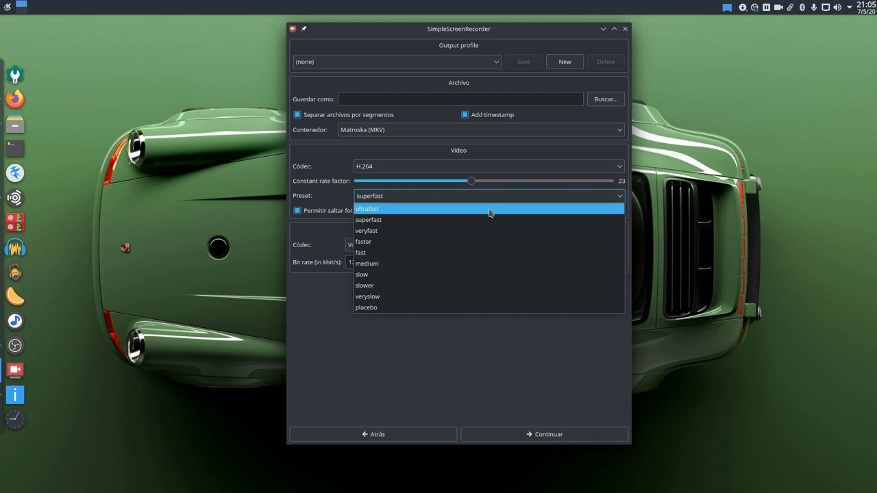
{"action": "left_click", "coordinate": [431, 402]}
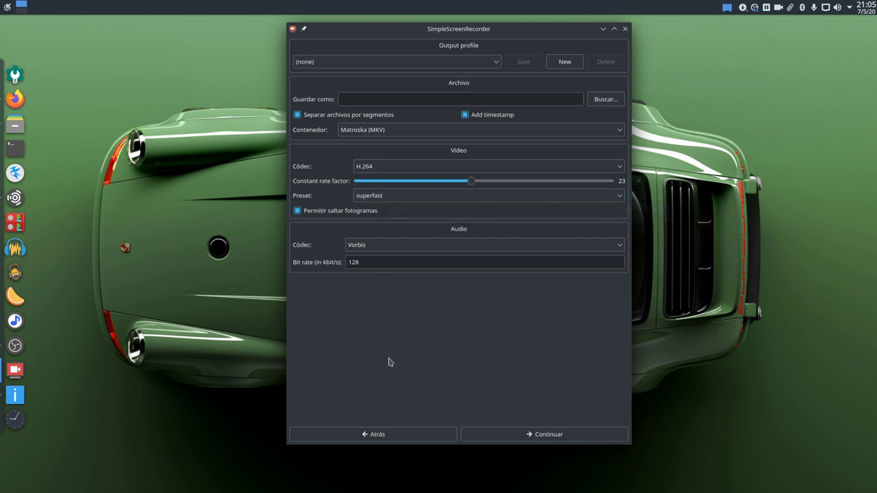
{"action": "left_click", "coordinate": [410, 199]}
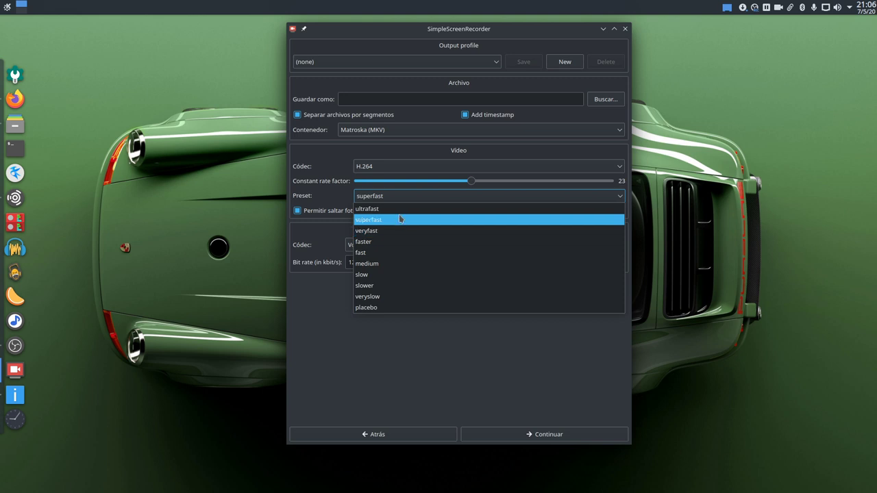
{"action": "left_click", "coordinate": [411, 368]}
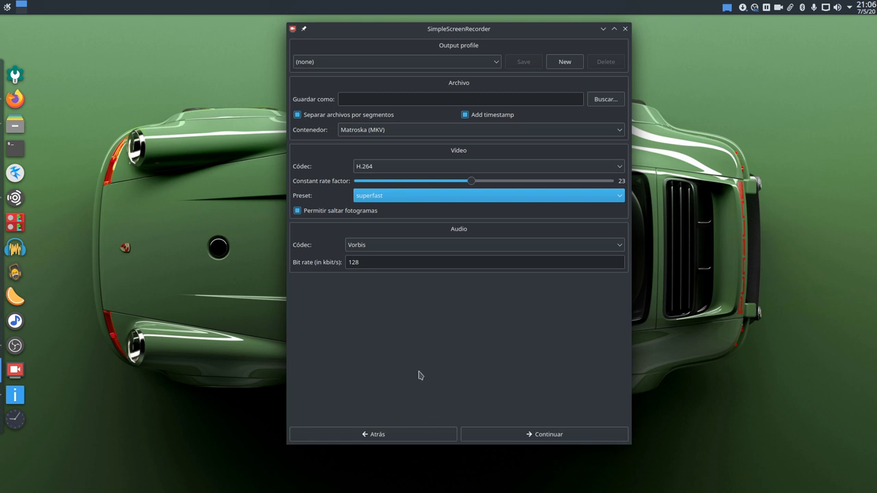
Try the MP3, AAC and Sin comprimir audio codecs in turn, and set the audio codec back to Vorbis
{"action": "left_click", "coordinate": [384, 248]}
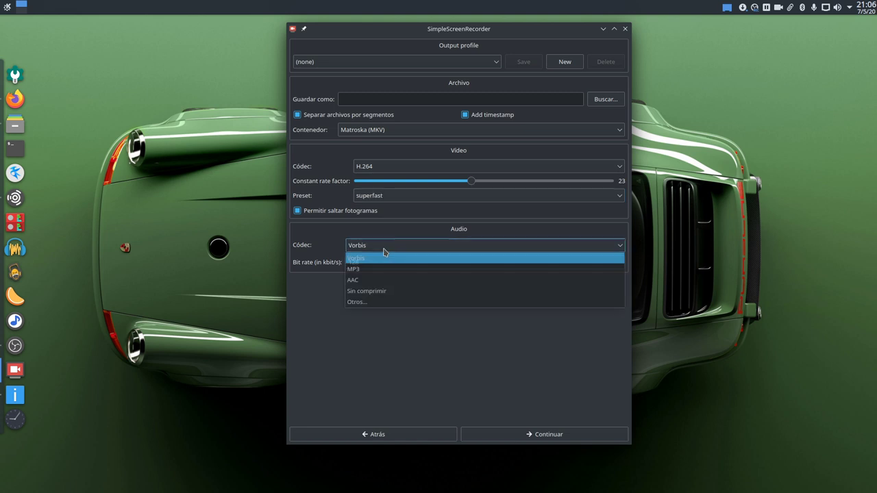
{"action": "left_click", "coordinate": [385, 270]}
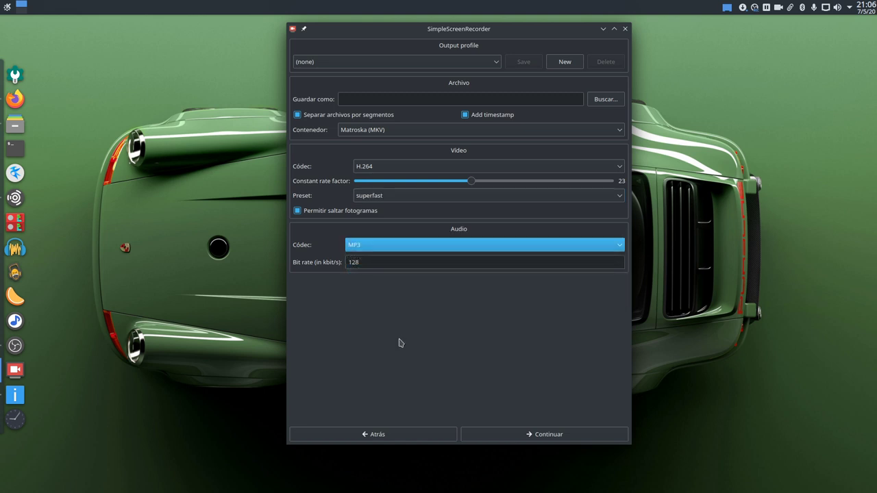
{"action": "left_click", "coordinate": [409, 245]}
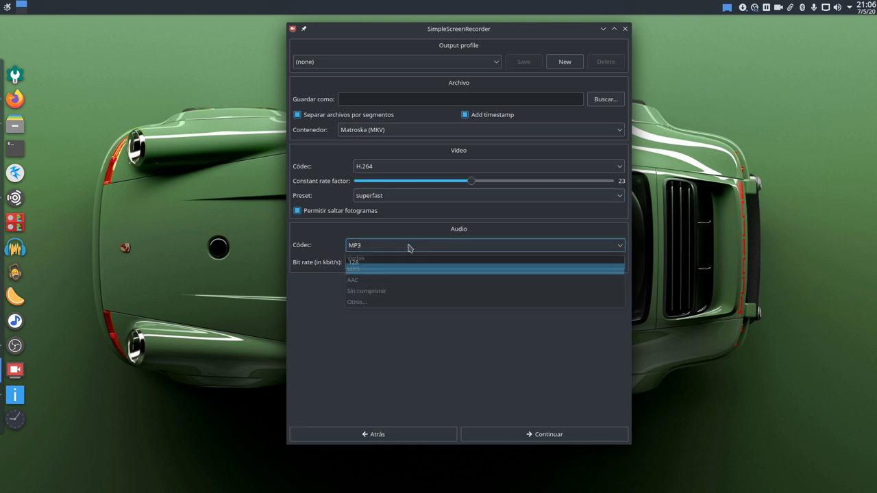
{"action": "left_click", "coordinate": [406, 280]}
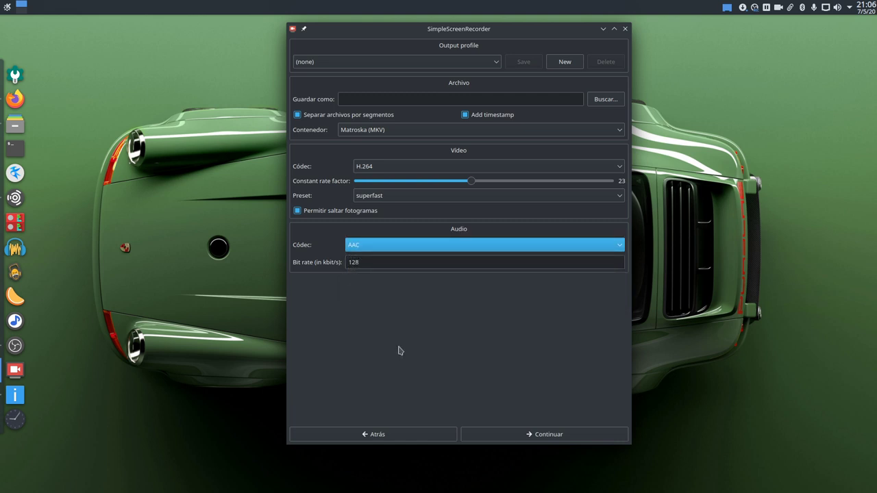
{"action": "left_click", "coordinate": [401, 247]}
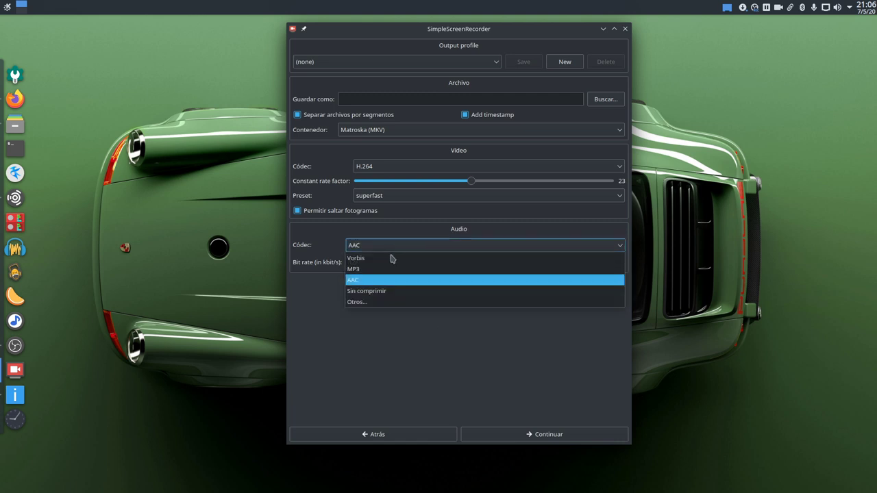
{"action": "left_click", "coordinate": [388, 291]}
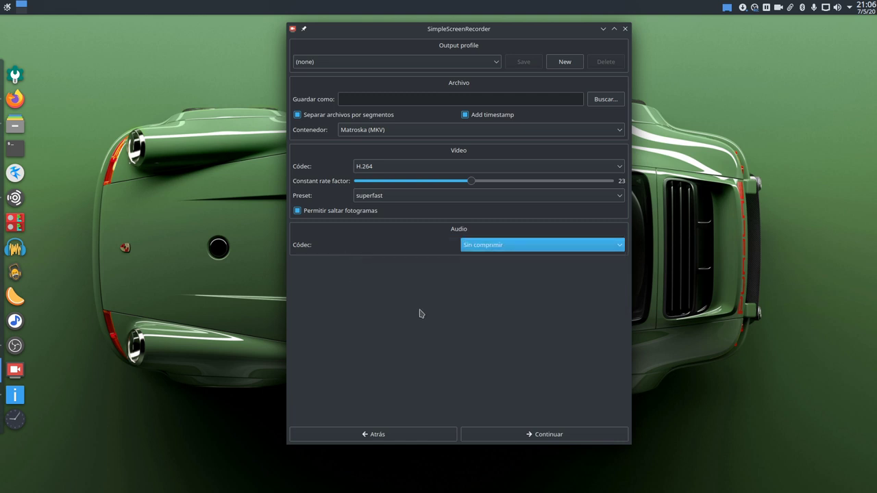
{"action": "left_click", "coordinate": [480, 249]}
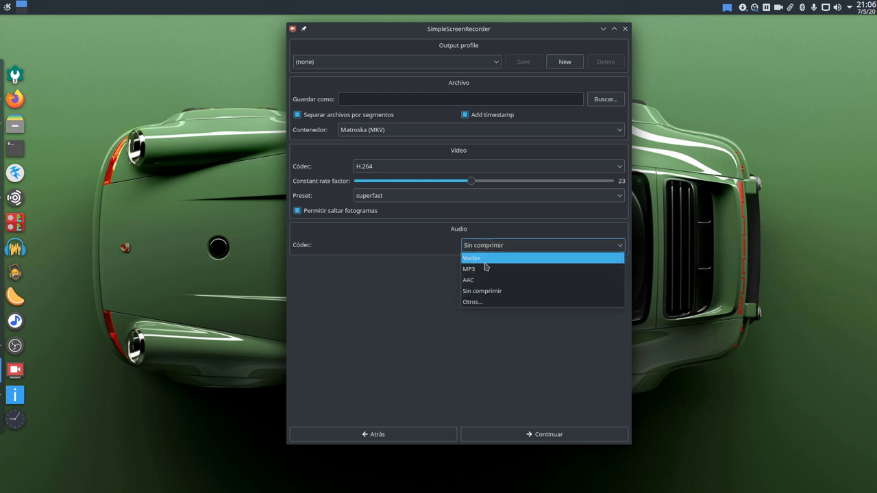
{"action": "left_click", "coordinate": [483, 257]}
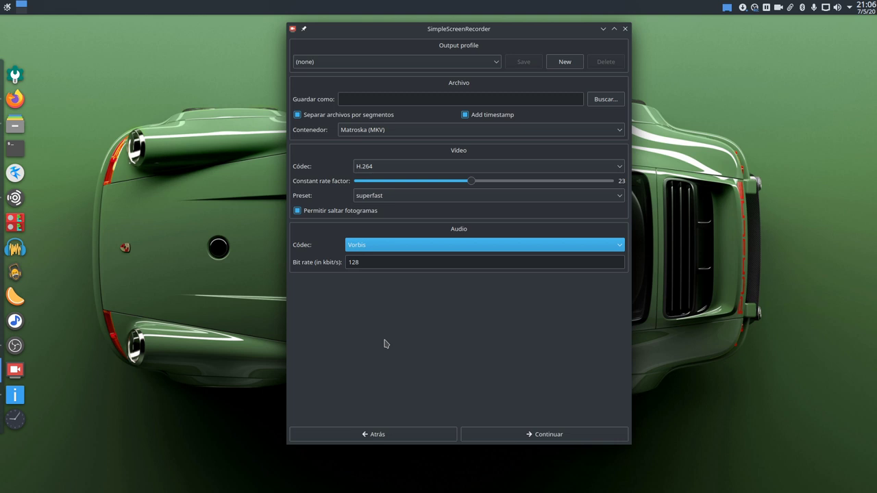
Try to continue without an output file, and set the recording to save as video.mkv in the personal folder
{"action": "left_click", "coordinate": [532, 435]}
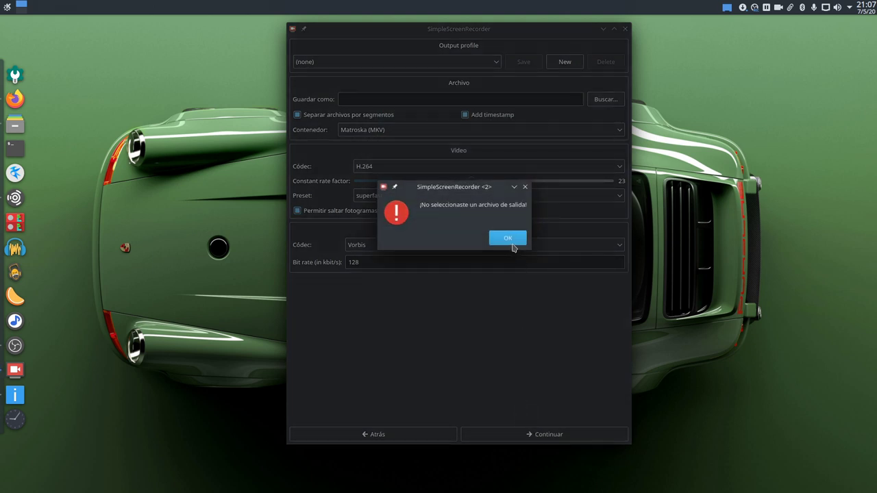
{"action": "left_click", "coordinate": [508, 239]}
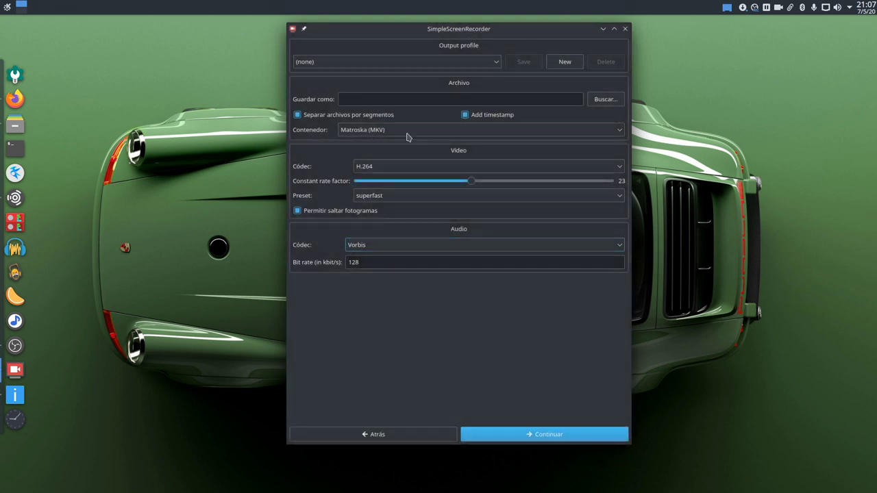
{"action": "left_click", "coordinate": [373, 101]}
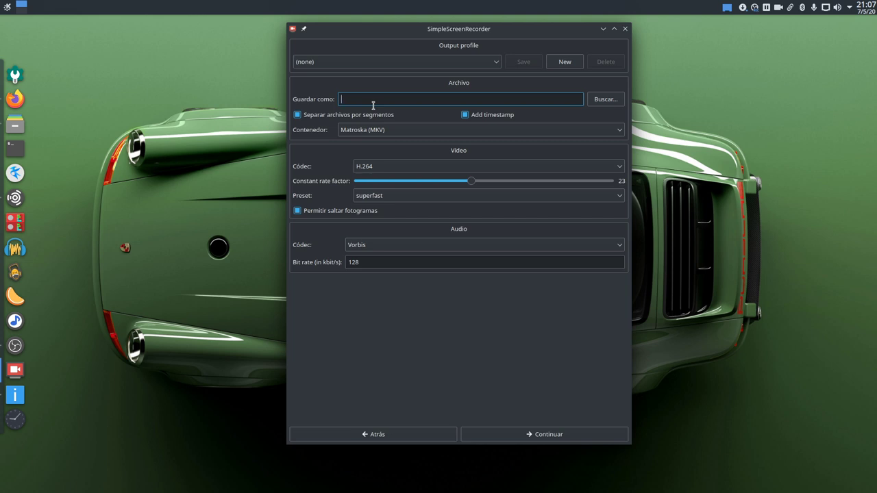
{"action": "type", "text": "video"}
{"action": "left_click", "coordinate": [602, 102]}
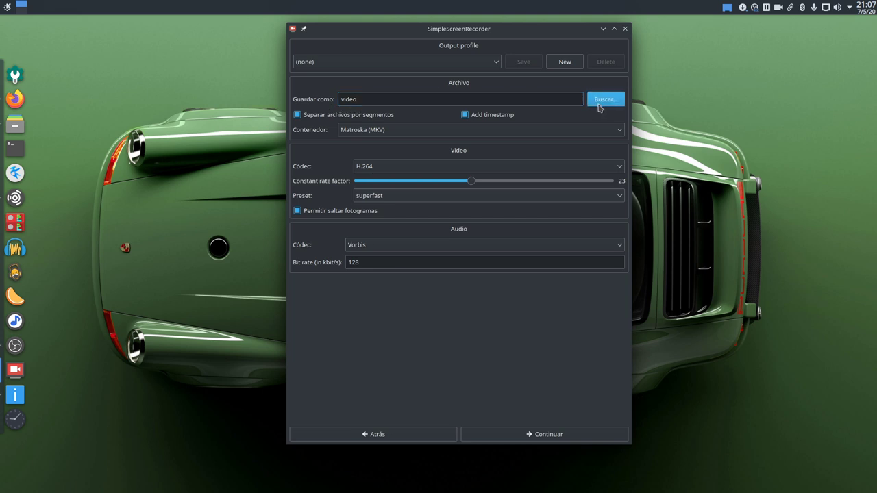
{"action": "left_click", "coordinate": [415, 206]}
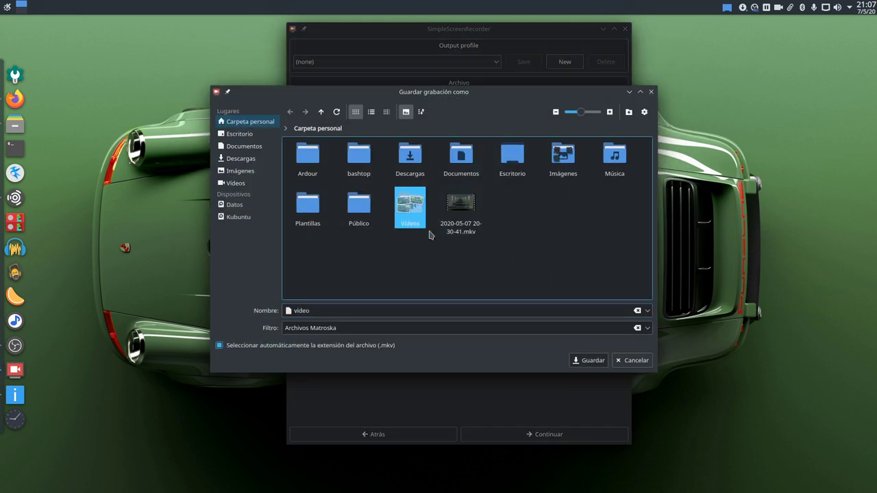
{"action": "left_click", "coordinate": [587, 363]}
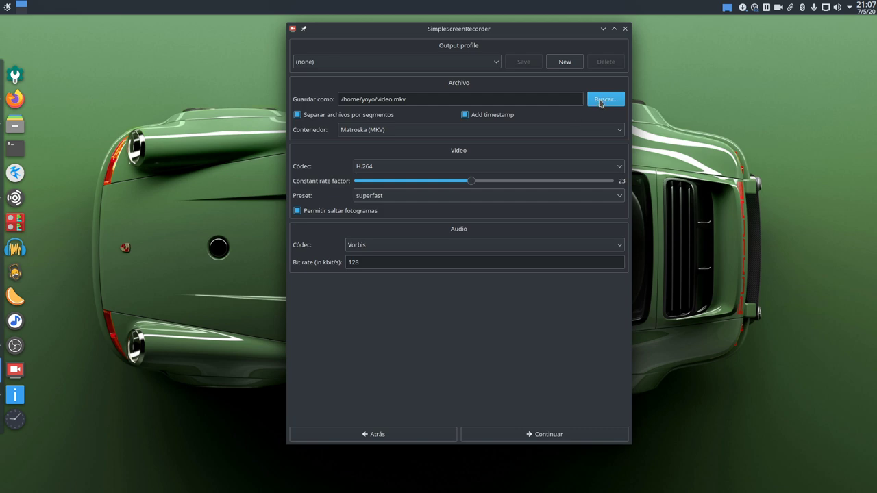
Set the recording to save as video.mkv in the Vídeos folder and continue to the recording page
{"action": "left_click", "coordinate": [600, 101]}
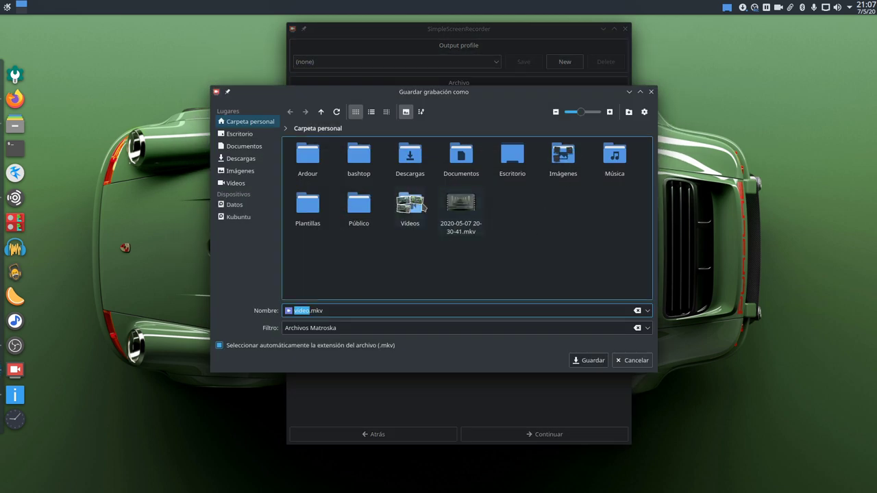
{"action": "double_click", "coordinate": [414, 205]}
{"action": "left_click", "coordinate": [588, 360]}
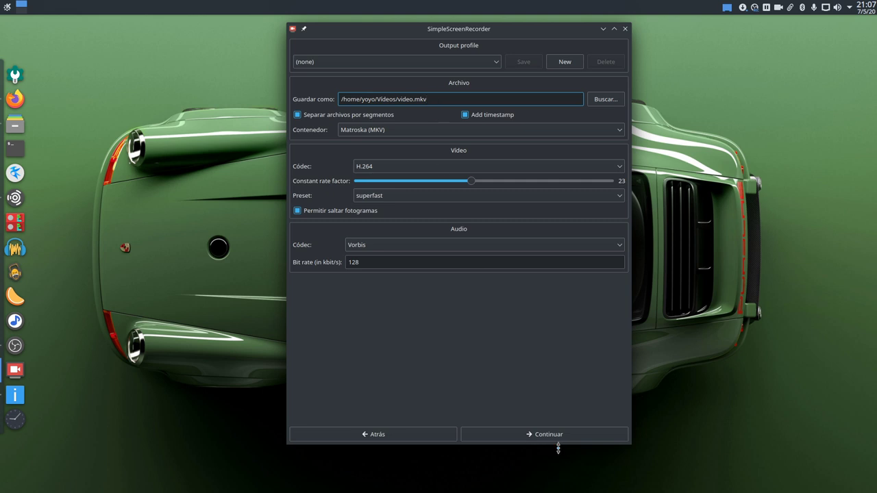
{"action": "left_click", "coordinate": [542, 435]}
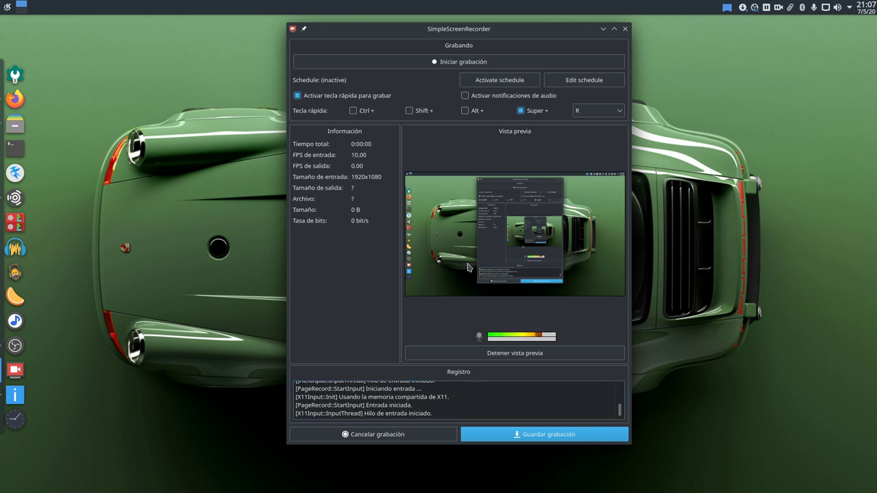
Switch to Carla, show its patchbay and arrange its window beside the SimpleScreenRecorder window
{"action": "left_click_drag", "start_coordinate": [525, 29], "coordinate": [587, 96]}
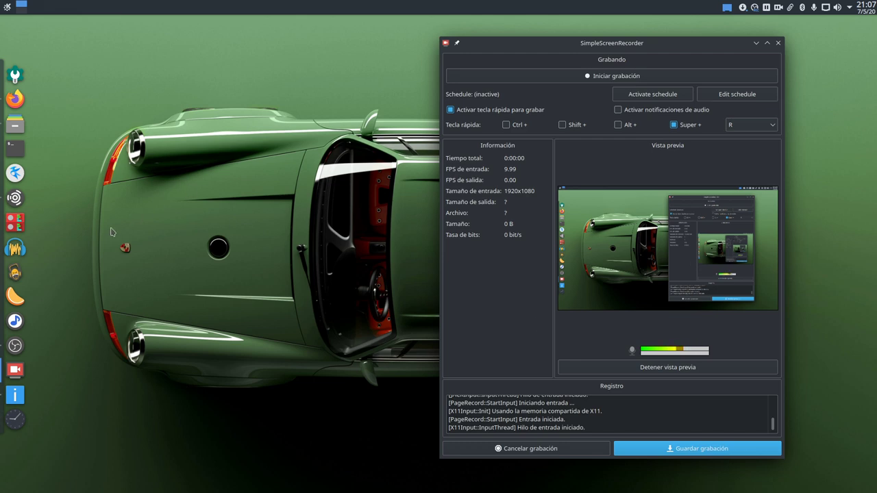
{"action": "left_click", "coordinate": [29, 226]}
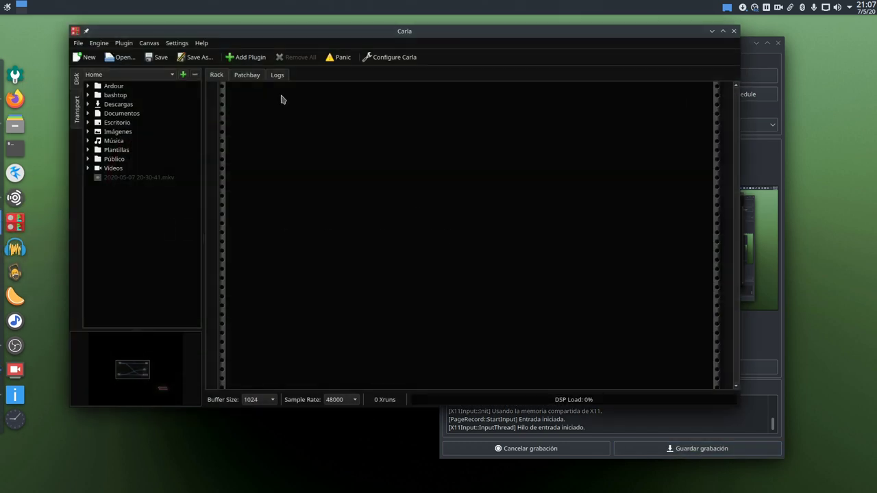
{"action": "left_click", "coordinate": [247, 74]}
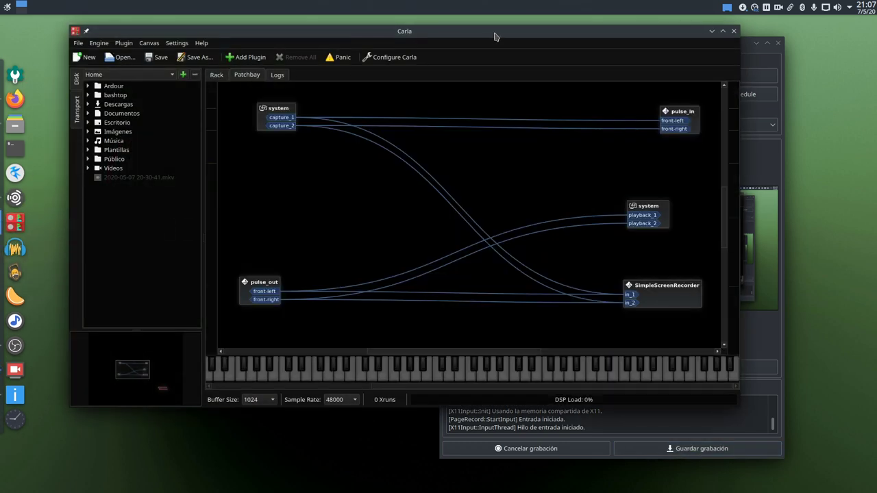
{"action": "left_click_drag", "start_coordinate": [483, 30], "coordinate": [630, 47]}
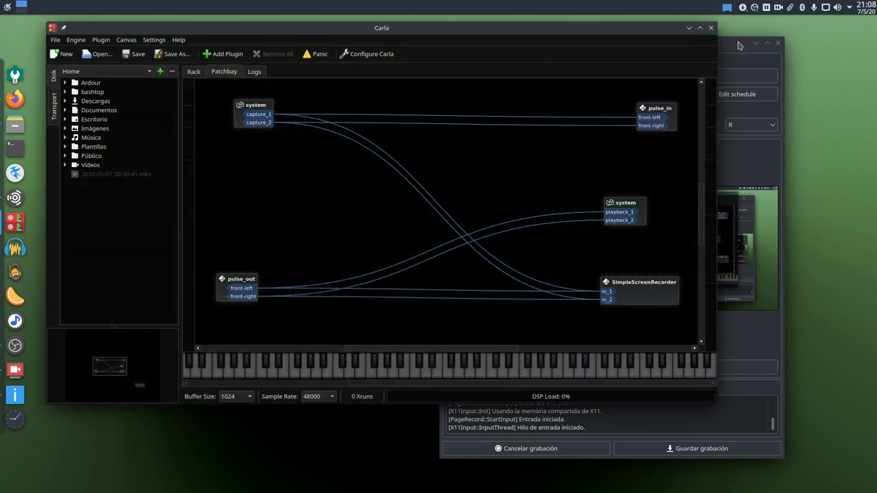
{"action": "left_click_drag", "start_coordinate": [739, 45], "coordinate": [800, 52]}
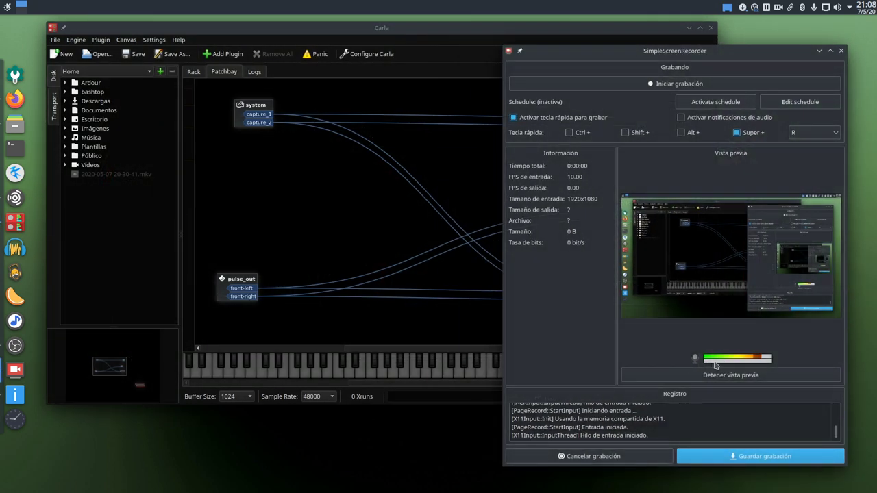
Connect the system's capture_1 port to SimpleScreenRecorder's in_2 port in the patchbay, check the audio level meter and minimize Carla
{"action": "left_click", "coordinate": [406, 30]}
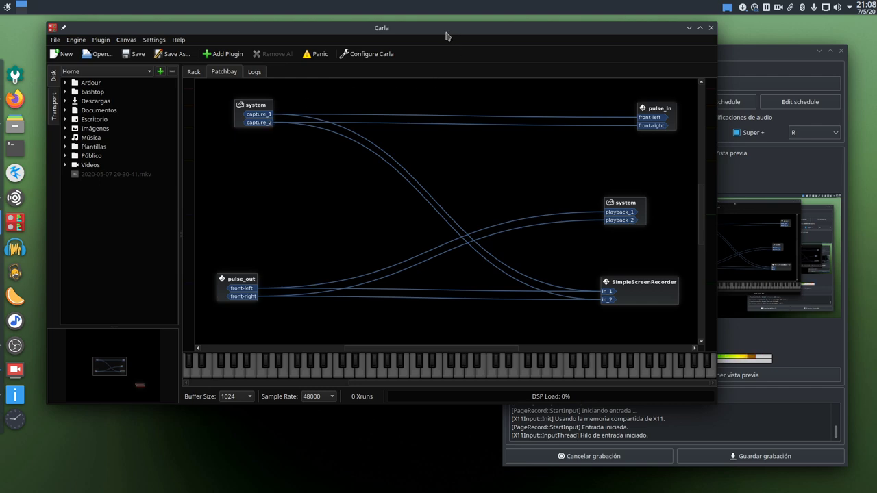
{"action": "left_click_drag", "start_coordinate": [445, 36], "coordinate": [399, 29]}
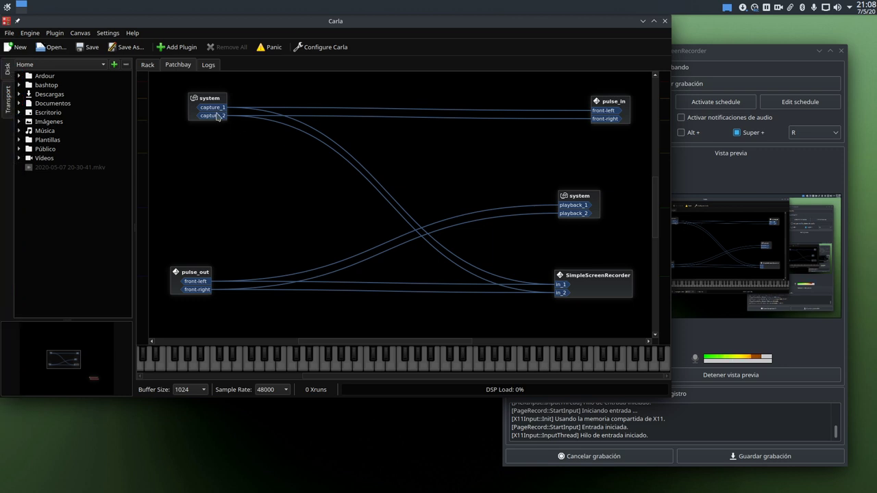
{"action": "left_click_drag", "start_coordinate": [587, 290], "coordinate": [579, 309]}
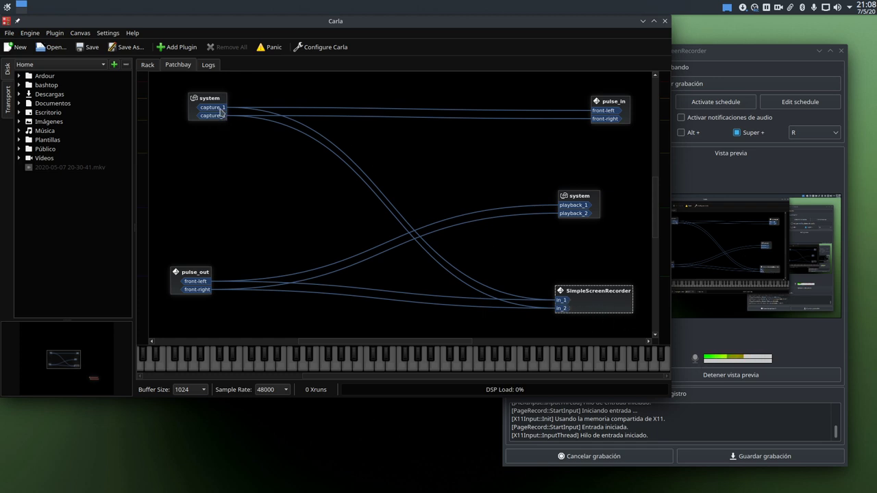
{"action": "left_click_drag", "start_coordinate": [223, 111], "coordinate": [561, 309]}
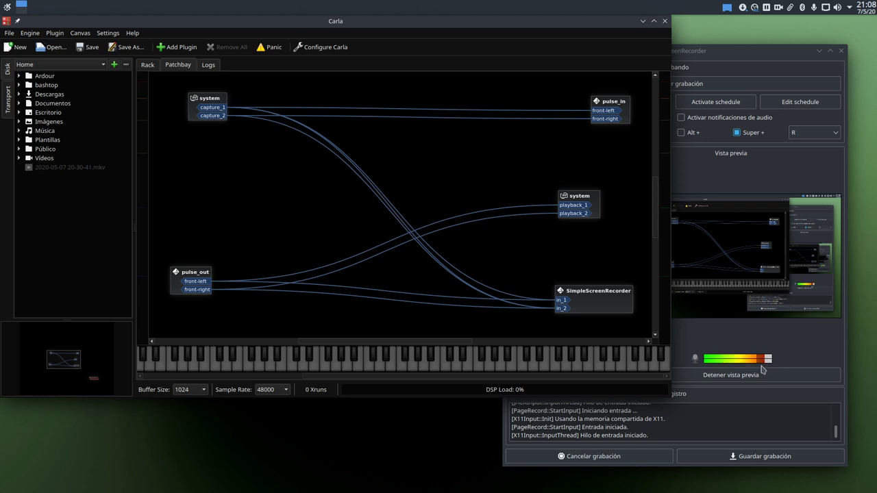
{"action": "left_click", "coordinate": [797, 357]}
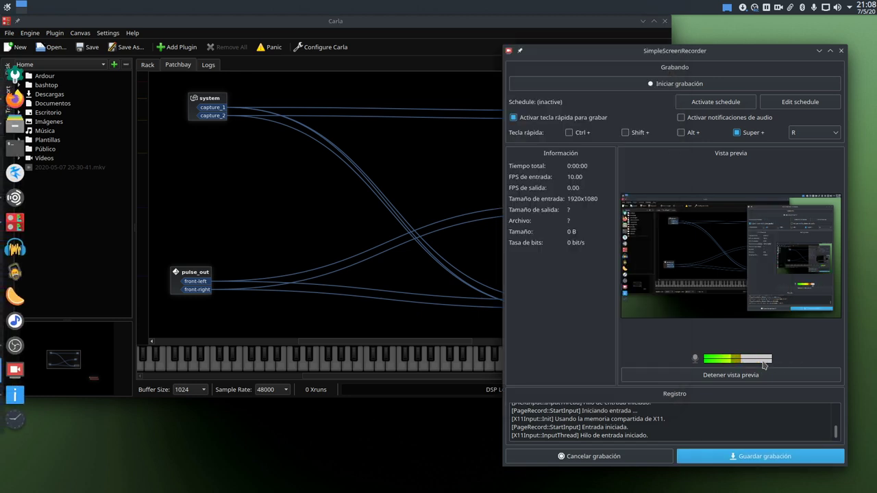
{"action": "left_click", "coordinate": [276, 213]}
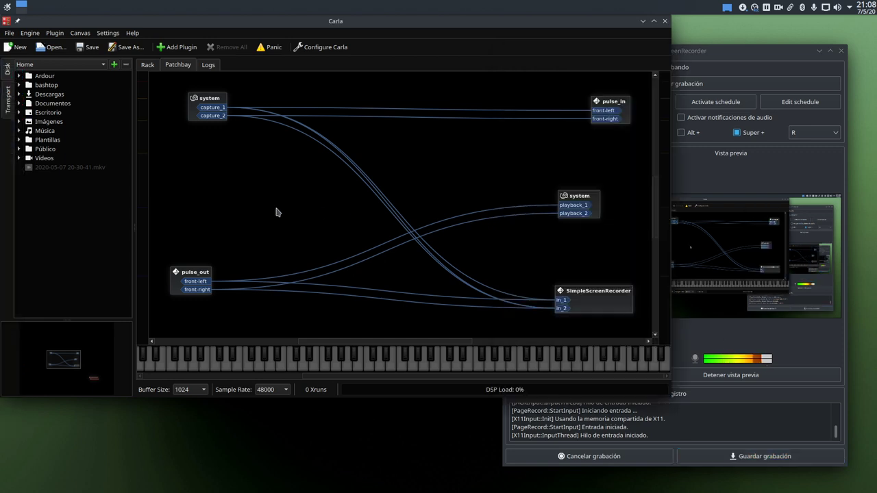
{"action": "left_click", "coordinate": [643, 21]}
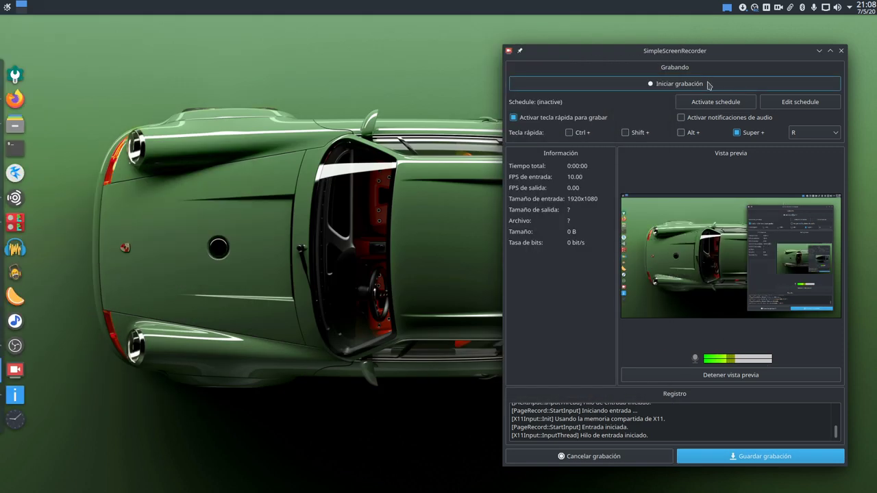
Cancel the recording, going back to the input settings, and close SimpleScreenRecorder
{"action": "left_click_drag", "start_coordinate": [737, 57], "coordinate": [674, 48]}
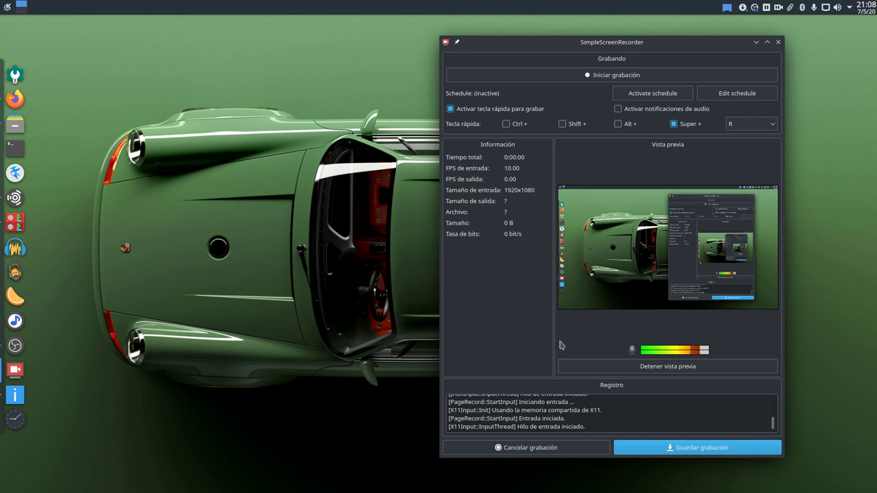
{"action": "left_click", "coordinate": [532, 449]}
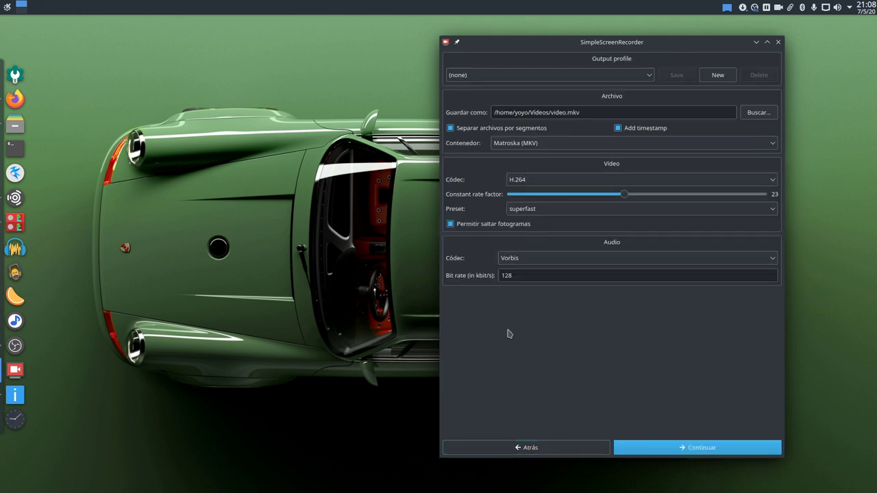
{"action": "left_click", "coordinate": [532, 452]}
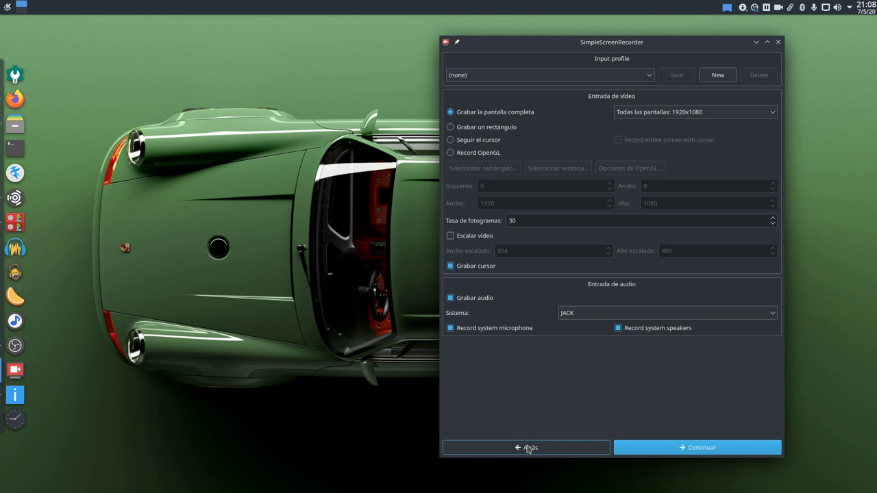
{"action": "left_click", "coordinate": [778, 43]}
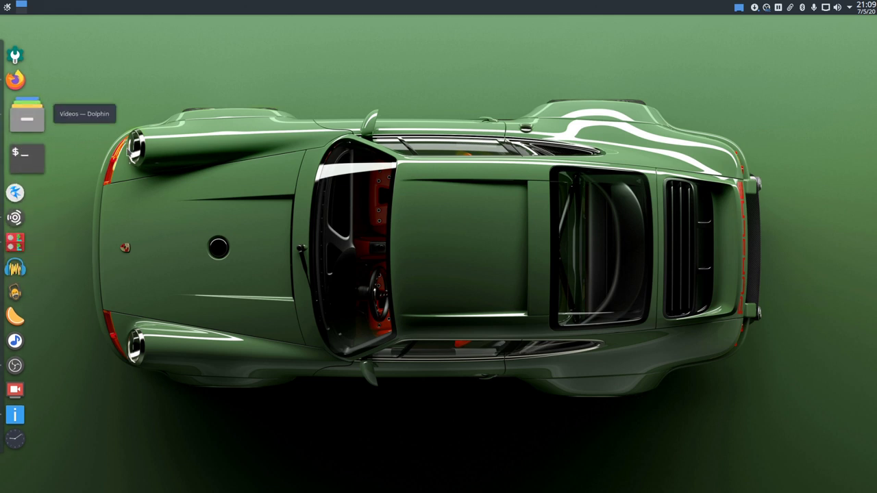
Switch to Dolphin and show the personal folder with its hidden files in an enlarged window
{"action": "left_click", "coordinate": [16, 124]}
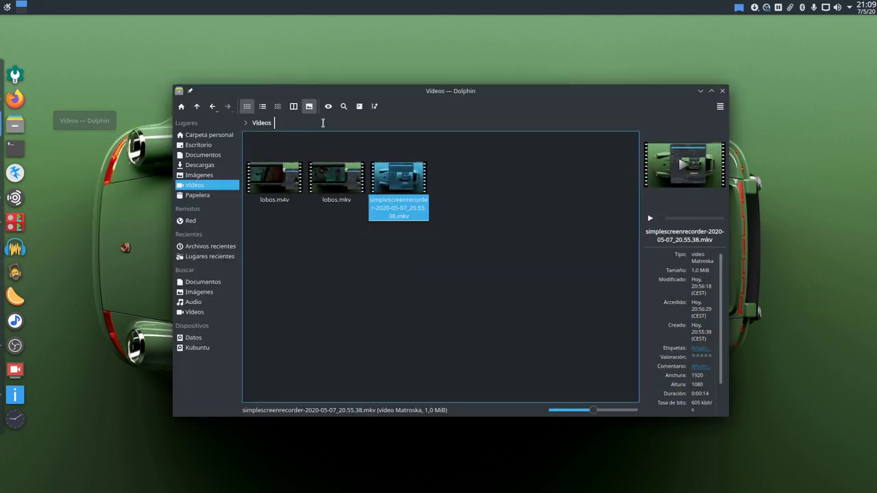
{"action": "left_click", "coordinate": [181, 107]}
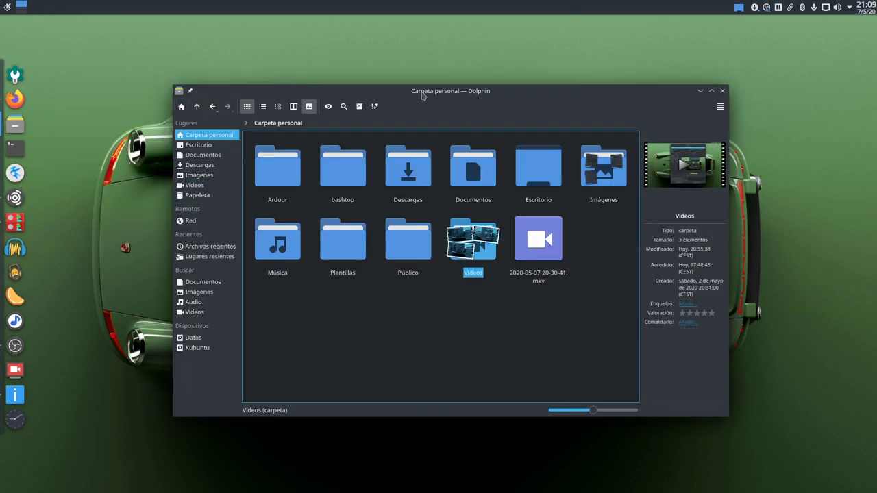
{"action": "left_click_drag", "start_coordinate": [423, 95], "coordinate": [404, 48]}
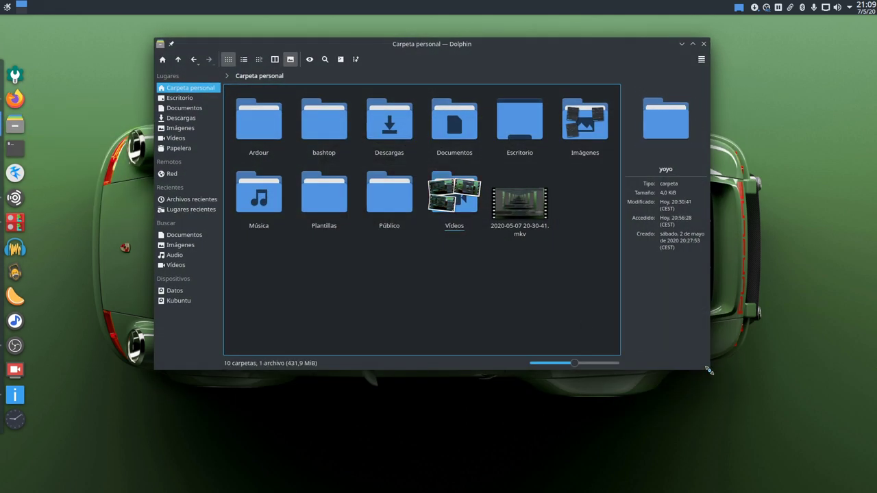
{"action": "left_click_drag", "start_coordinate": [709, 371], "coordinate": [783, 425]}
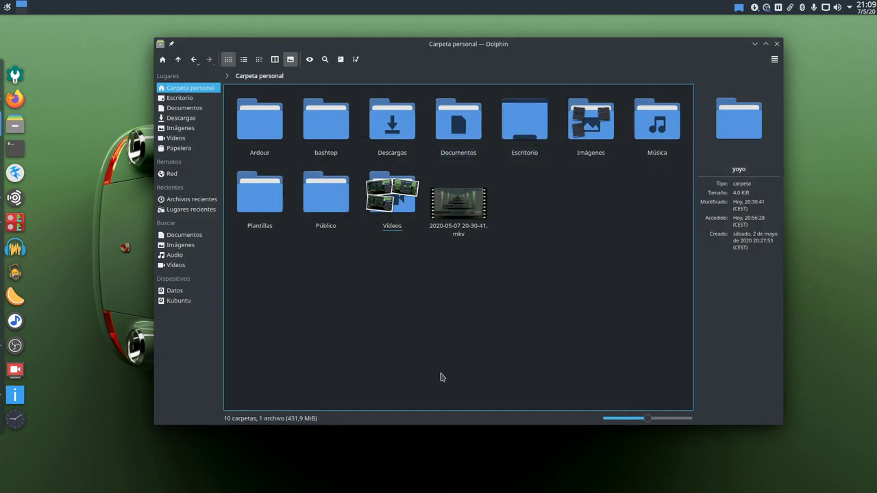
{"action": "left_click", "coordinate": [310, 60]}
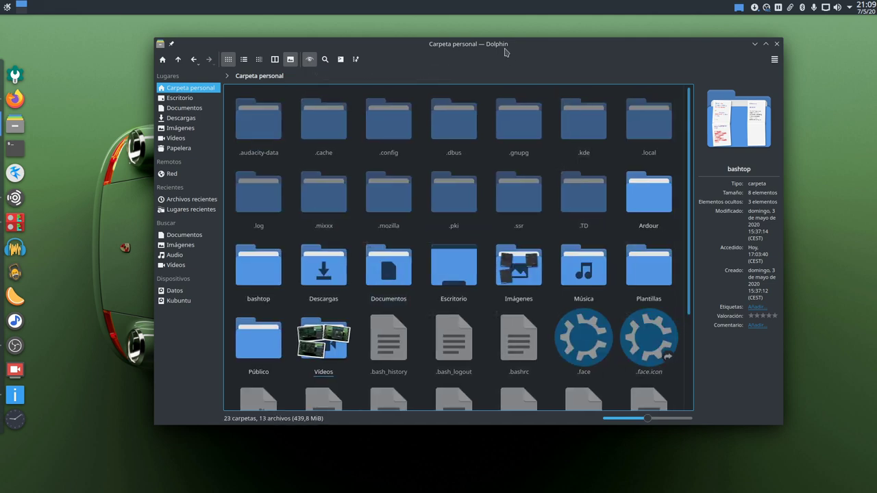
{"action": "left_click_drag", "start_coordinate": [505, 52], "coordinate": [467, 35]}
{"action": "left_click_drag", "start_coordinate": [745, 413], "coordinate": [786, 468]}
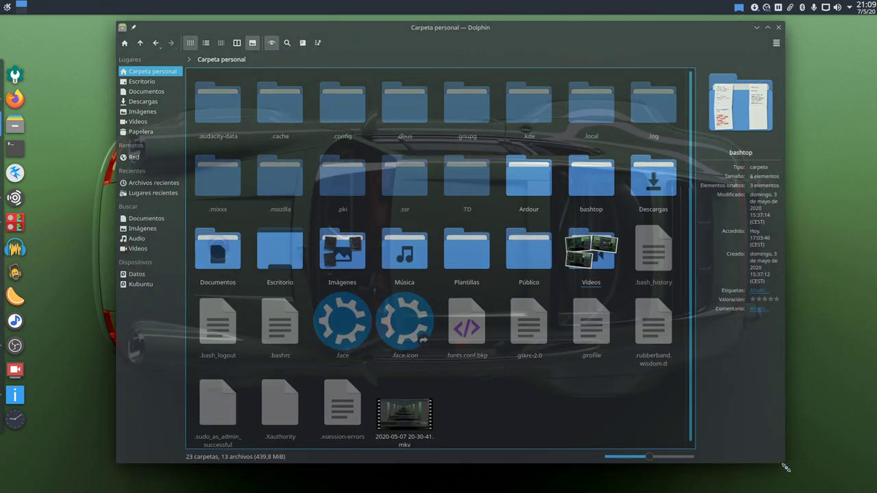
Examine the input-profiles, output-profiles and logs subfolders of the hidden .ssr folder, and return to the personal folder
{"action": "left_click", "coordinate": [404, 180]}
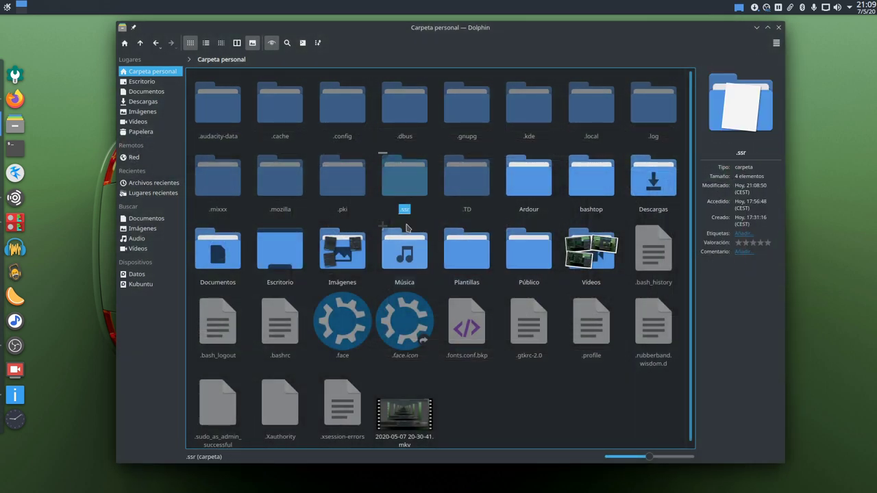
{"action": "left_click", "coordinate": [441, 220]}
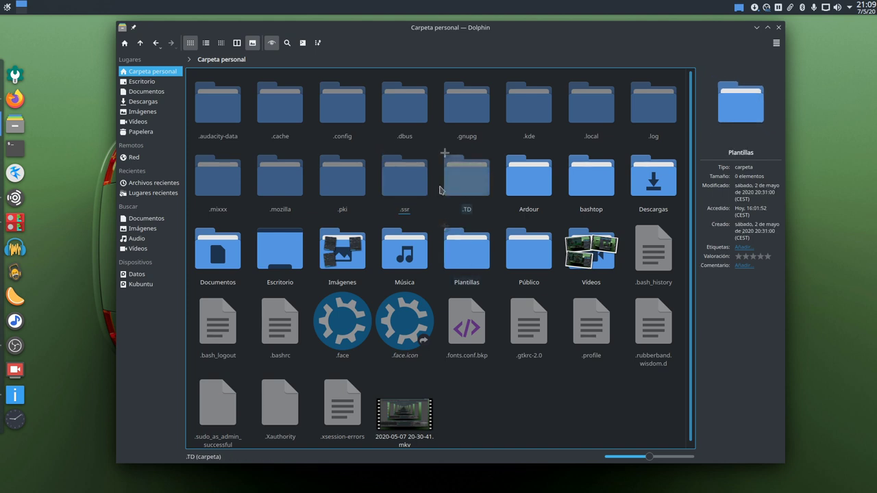
{"action": "left_click", "coordinate": [401, 178]}
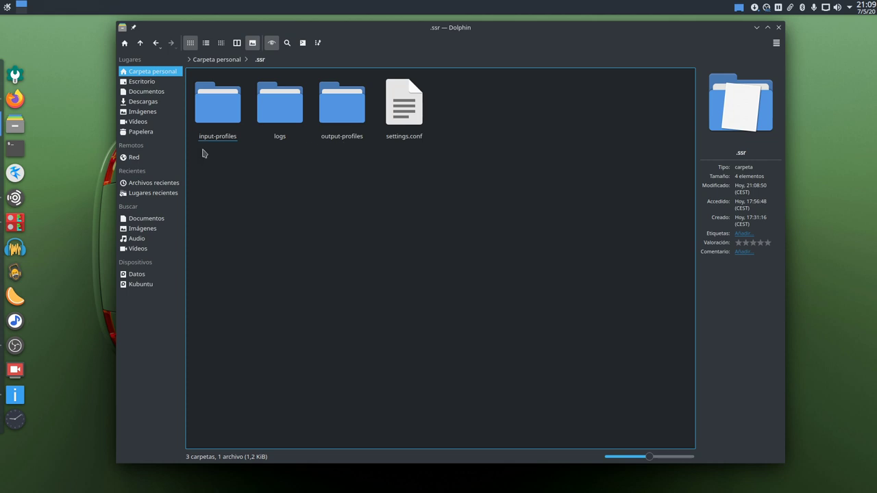
{"action": "left_click", "coordinate": [223, 120]}
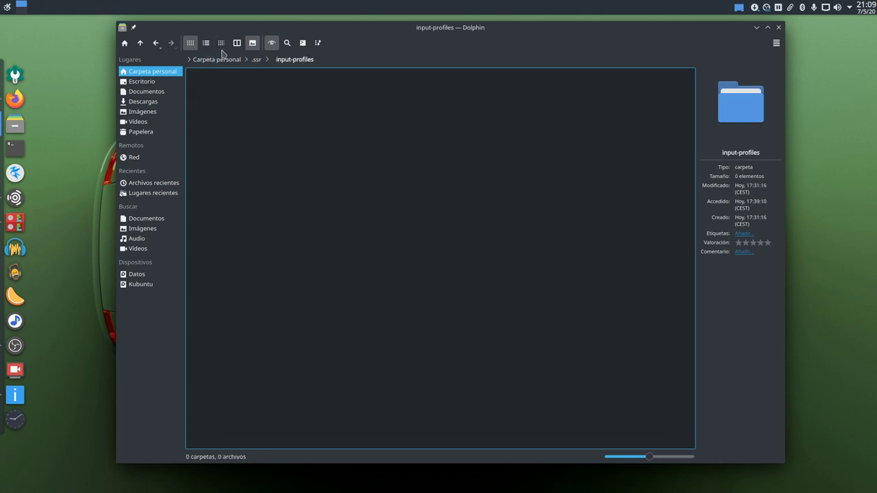
{"action": "left_click", "coordinate": [155, 42]}
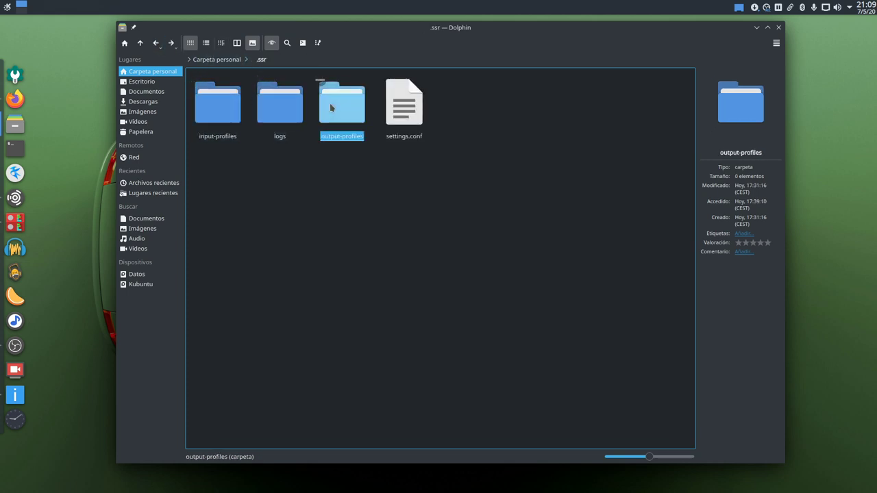
{"action": "left_click", "coordinate": [331, 108]}
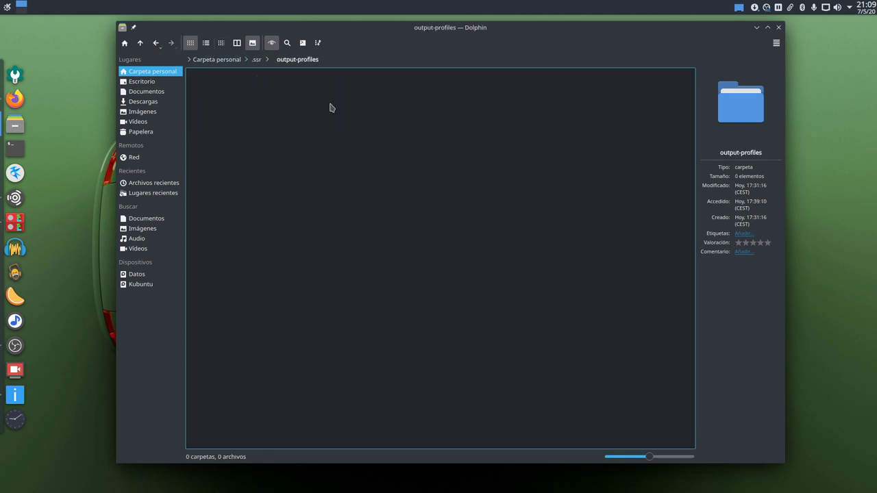
{"action": "left_click", "coordinate": [155, 42]}
{"action": "left_click", "coordinate": [277, 108]}
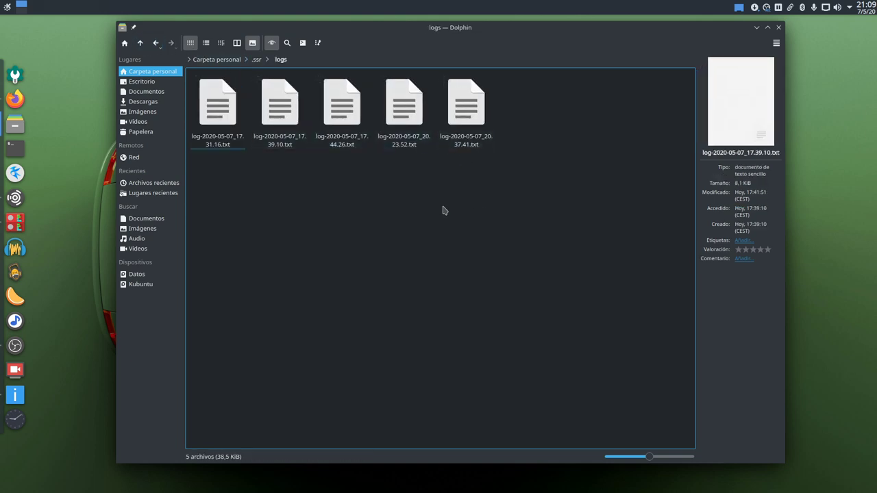
{"action": "left_click", "coordinate": [156, 43]}
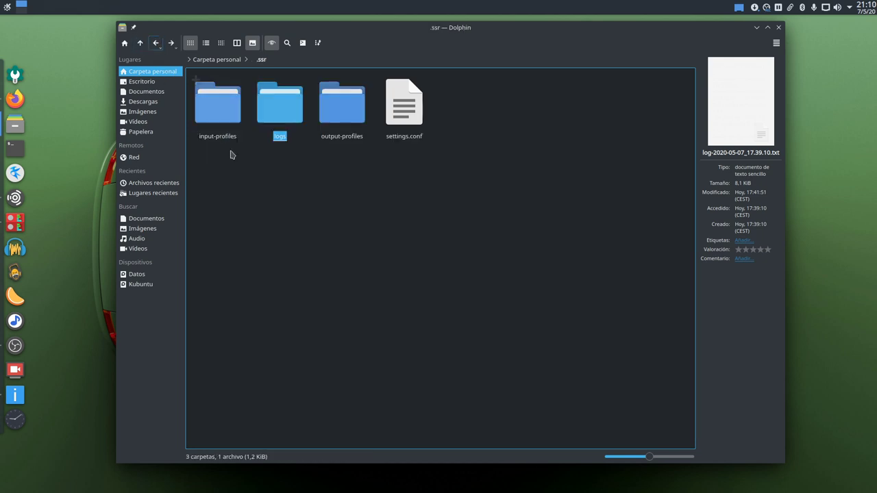
{"action": "left_click", "coordinate": [157, 43]}
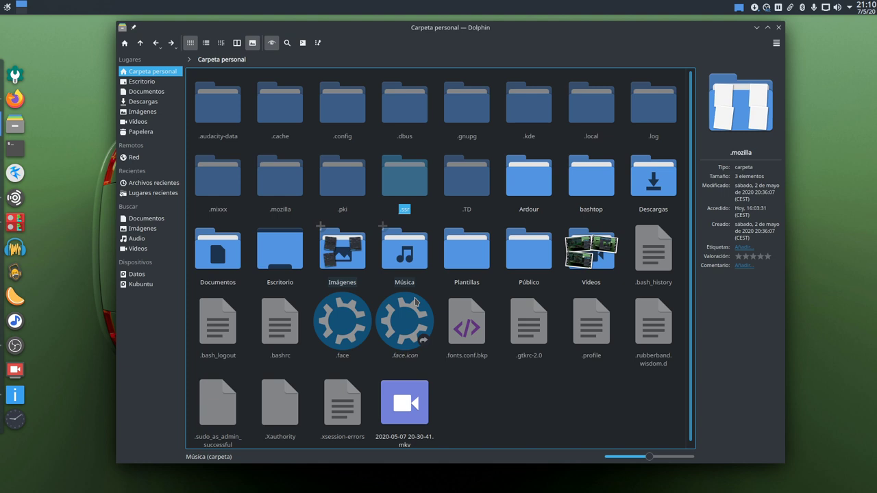
{"action": "left_click", "coordinate": [524, 416]}
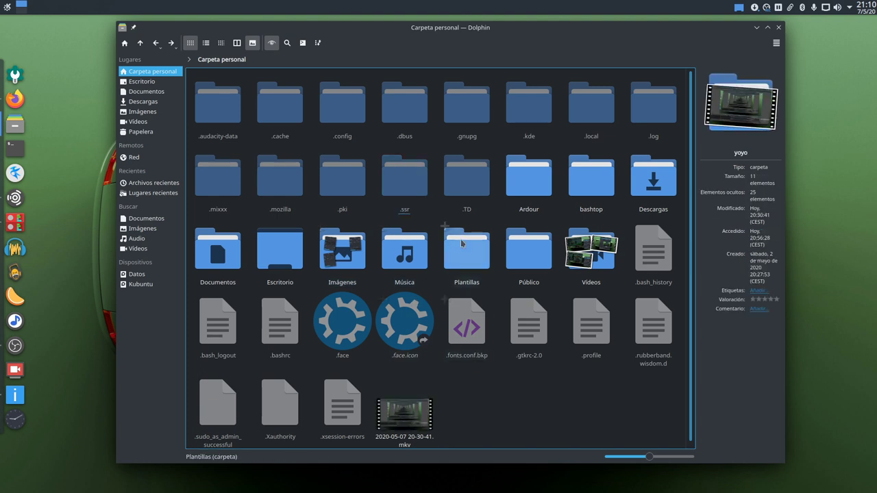
Examine the actions available for the .ssr folder and the contents of the .config folder, and return to the personal folder
{"action": "right_click", "coordinate": [404, 184]}
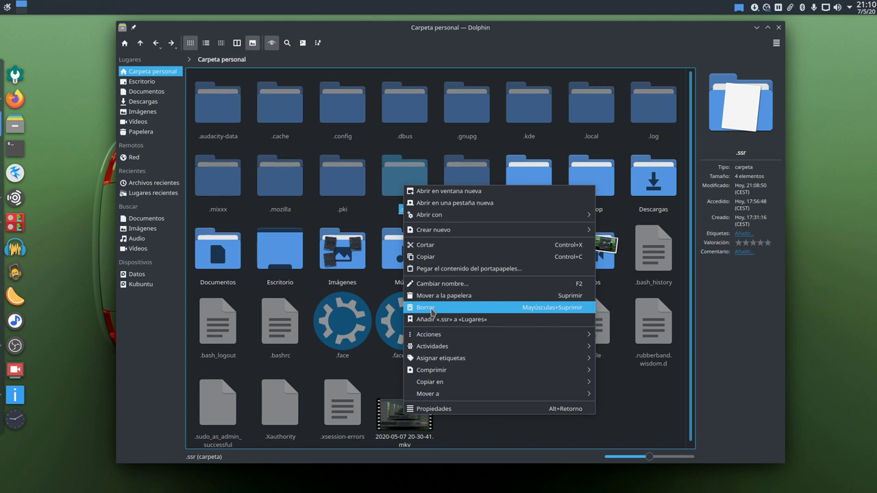
{"action": "left_click", "coordinate": [511, 438]}
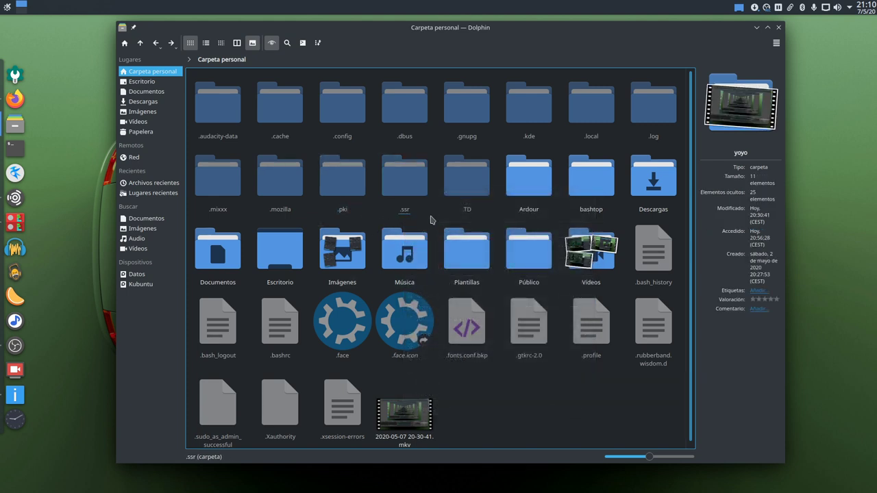
{"action": "left_click", "coordinate": [339, 103]}
{"action": "scroll", "coordinate": [384, 199], "scroll_direction": "down", "scroll_amount": 4}
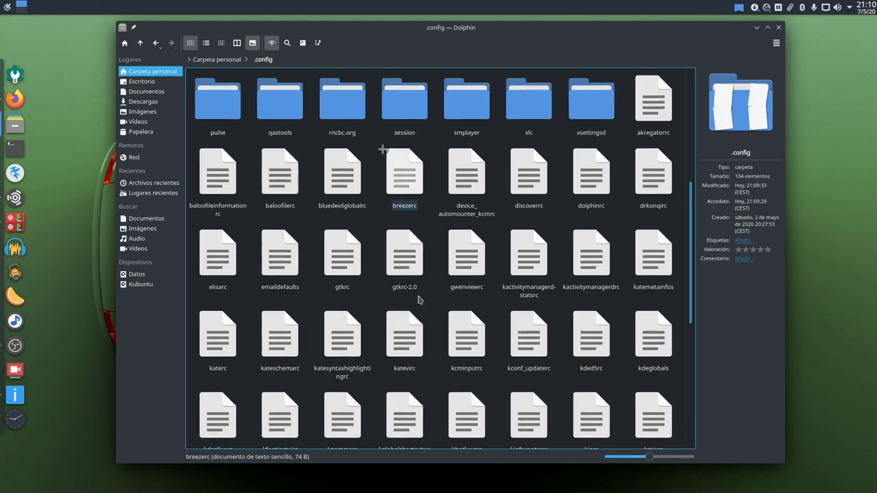
{"action": "scroll", "coordinate": [384, 149], "scroll_direction": "up", "scroll_amount": 3}
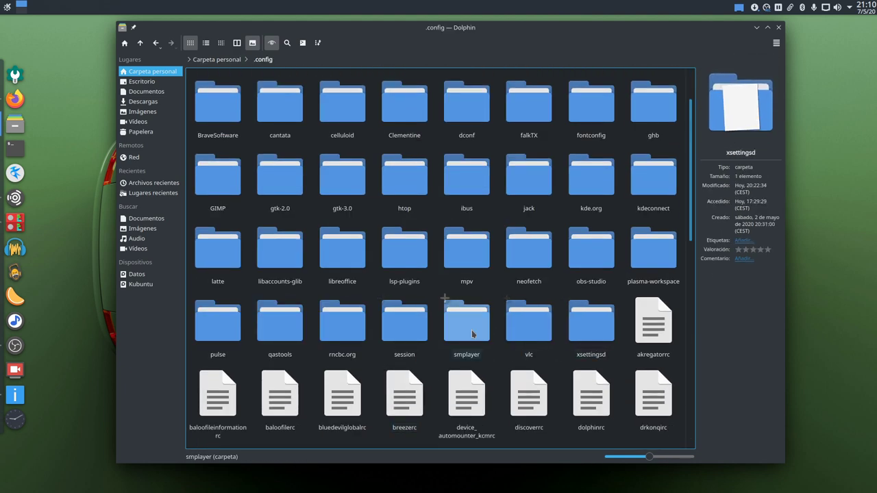
{"action": "left_click", "coordinate": [155, 45]}
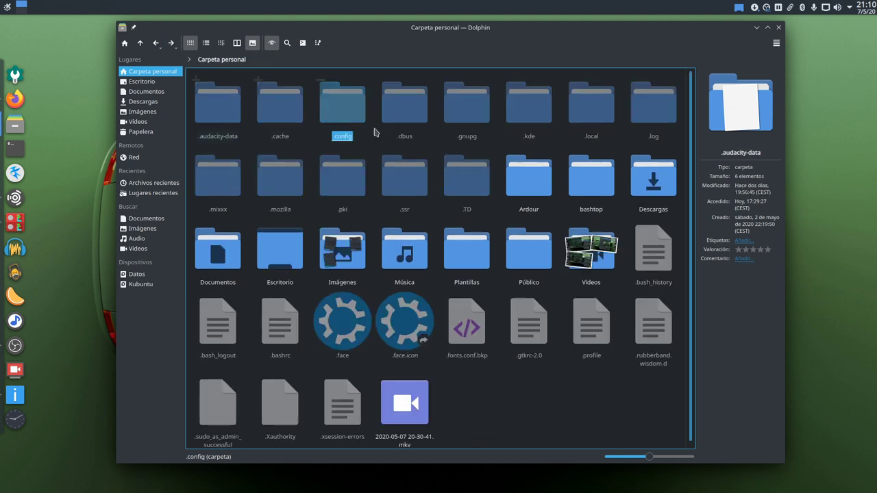
Examine the contents of the share folder inside the hidden .local folder
{"action": "left_click", "coordinate": [586, 119]}
{"action": "left_click", "coordinate": [585, 112]}
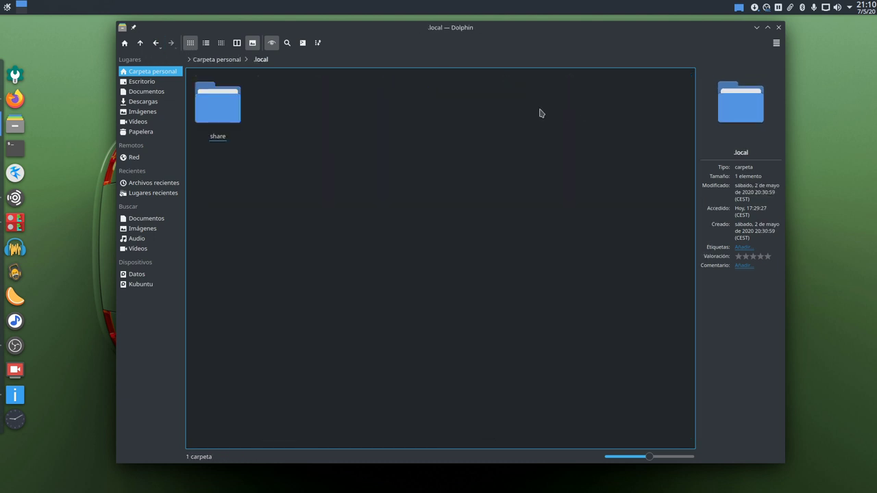
{"action": "left_click", "coordinate": [226, 118]}
{"action": "scroll", "coordinate": [401, 267], "scroll_direction": "down", "scroll_amount": 2}
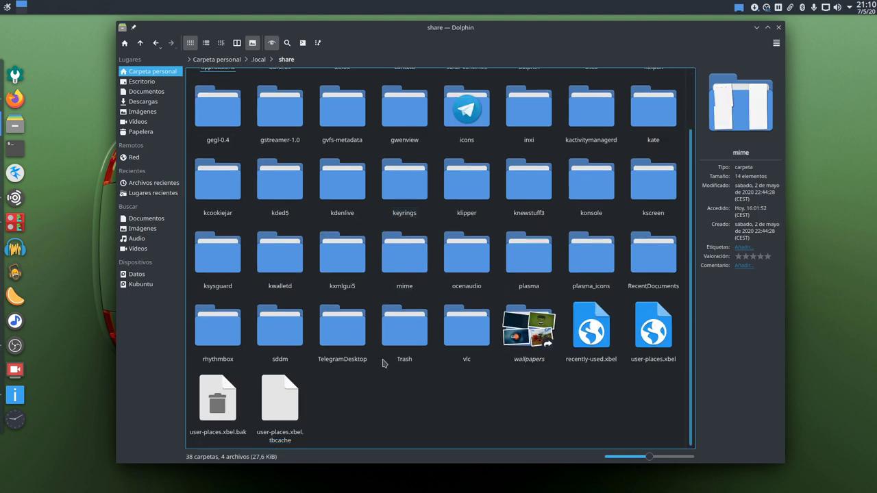
Return to the personal folder, hide its hidden files and close Dolphin
{"action": "left_click", "coordinate": [124, 44]}
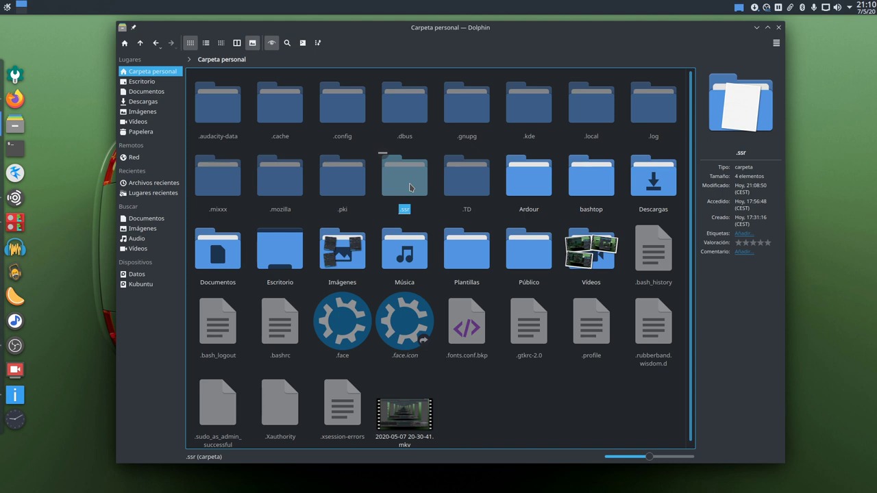
{"action": "left_click", "coordinate": [271, 43]}
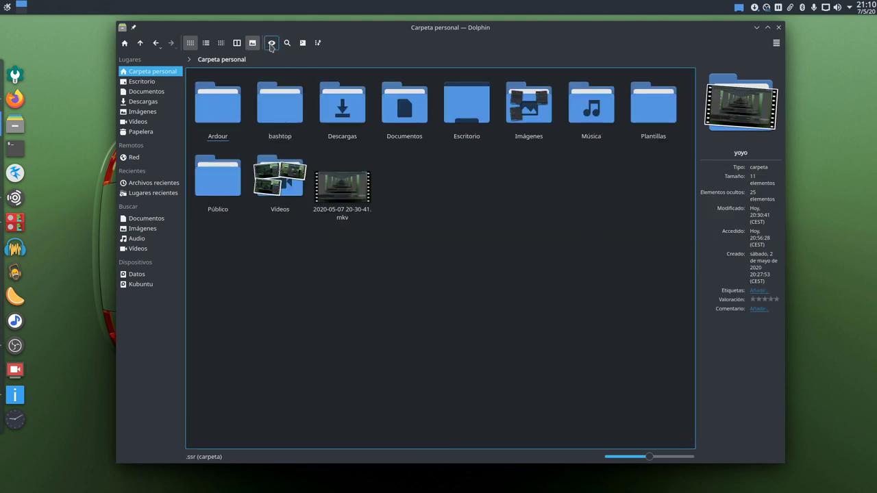
{"action": "left_click", "coordinate": [779, 28]}
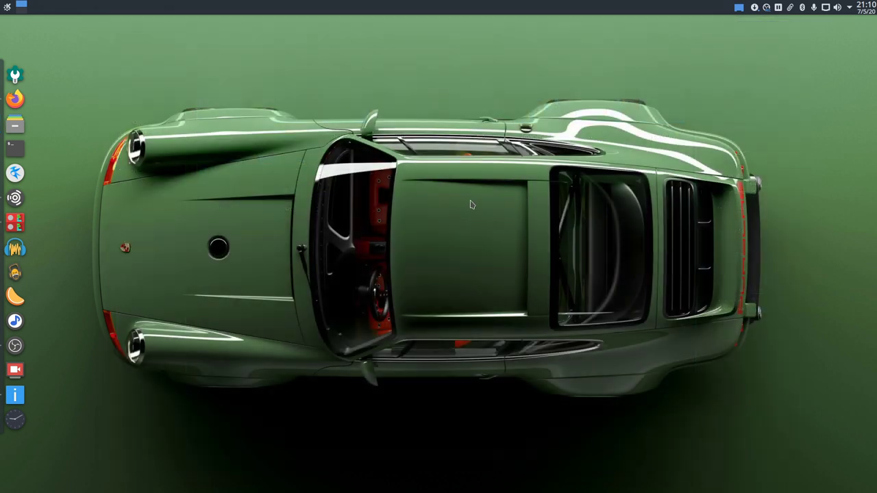
Open SimpleScreenRecorder, enlarge its window and move it nearer the middle of the desktop
{"action": "left_click", "coordinate": [30, 375]}
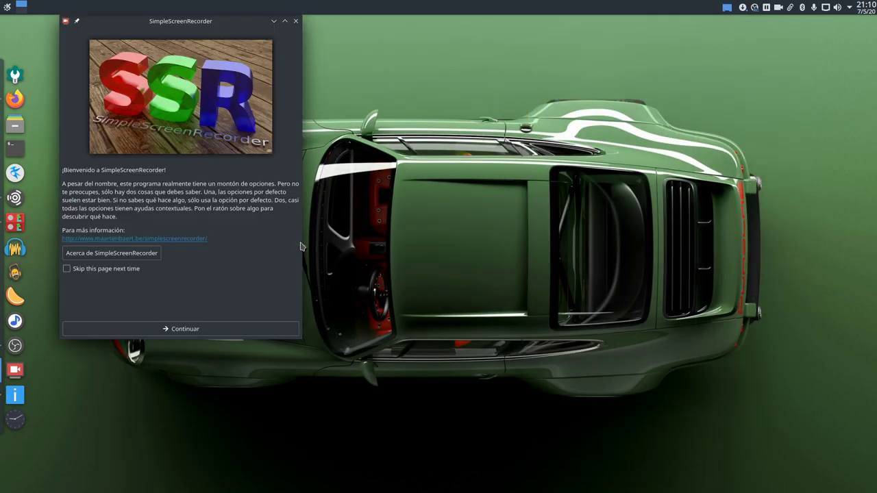
{"action": "left_click_drag", "start_coordinate": [200, 26], "coordinate": [298, 47]}
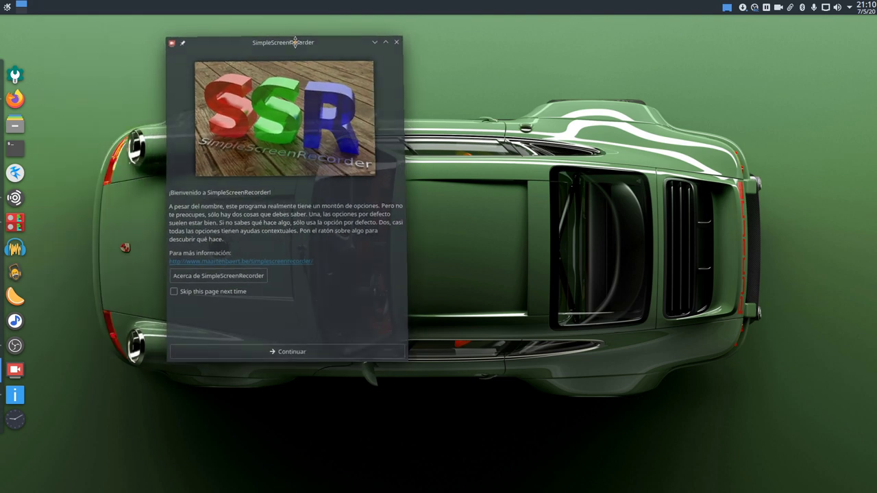
{"action": "left_click_drag", "start_coordinate": [401, 360], "coordinate": [478, 417]}
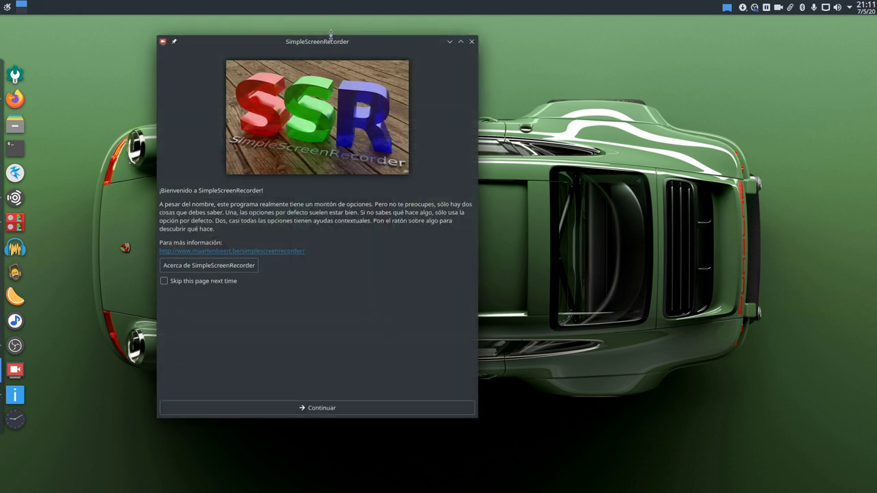
{"action": "left_click_drag", "start_coordinate": [333, 41], "coordinate": [394, 44]}
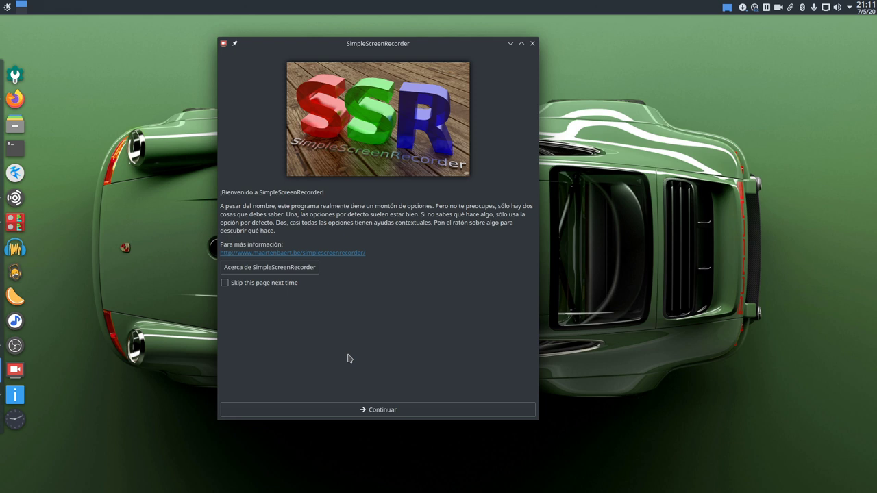
Advance past the input and output settings to the recording page and run the preview
{"action": "left_click", "coordinate": [363, 411]}
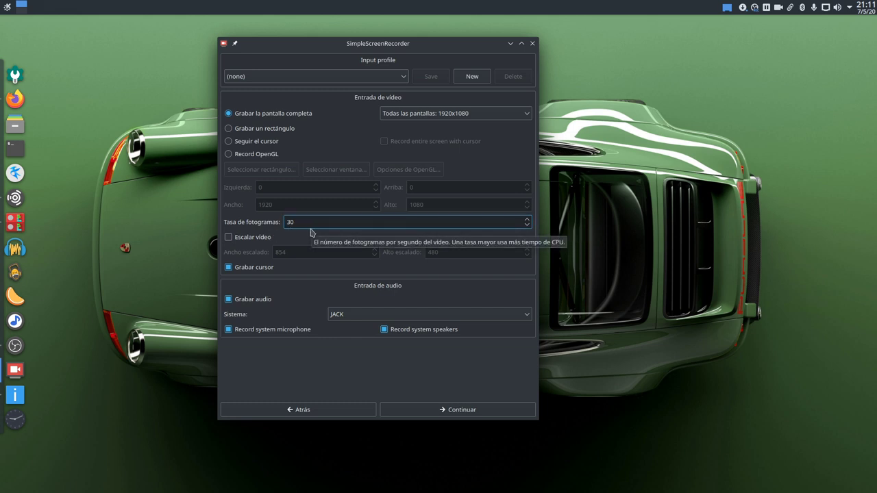
{"action": "left_click", "coordinate": [449, 410]}
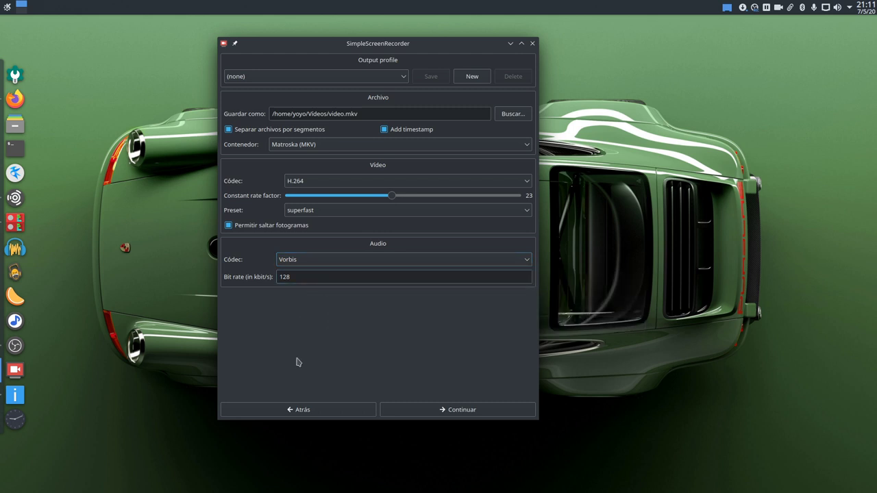
{"action": "left_click", "coordinate": [409, 410]}
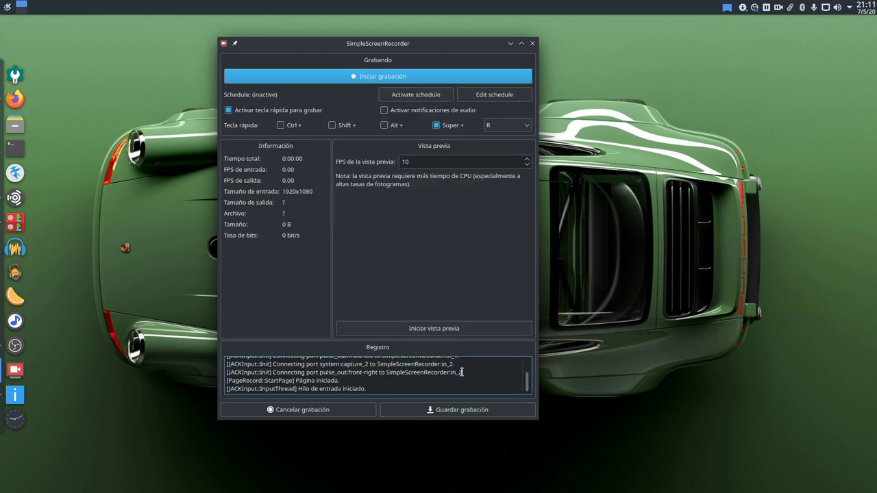
{"action": "left_click", "coordinate": [447, 329]}
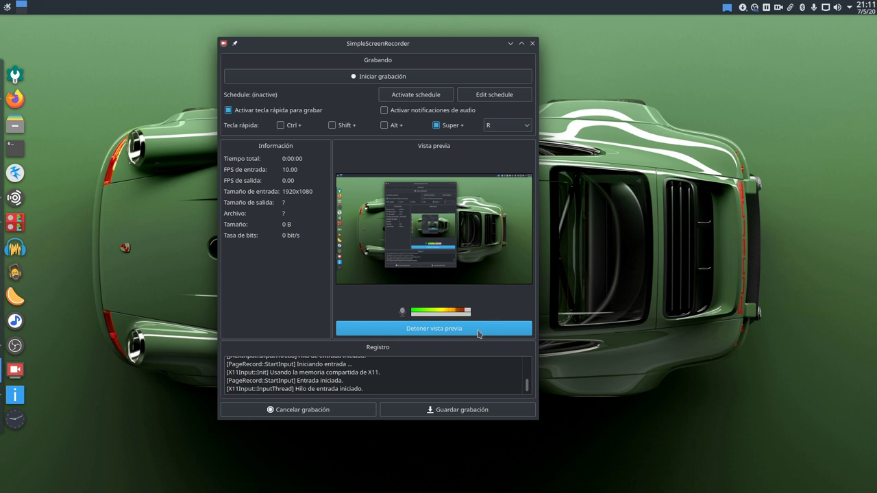
{"action": "left_click", "coordinate": [479, 334]}
{"action": "left_click", "coordinate": [465, 331]}
Record a short full-screen clip, save the recording and return to the welcome page
{"action": "key", "text": "super+r"}
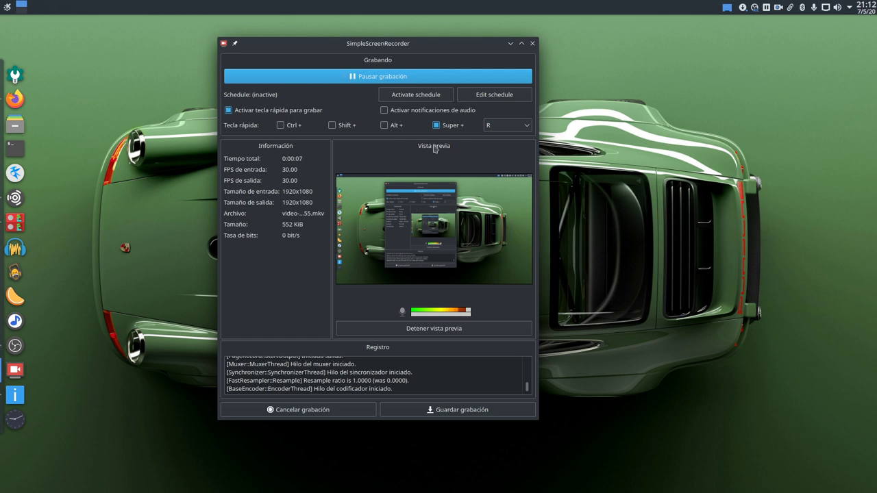
{"action": "left_click", "coordinate": [367, 81]}
{"action": "left_click", "coordinate": [461, 410]}
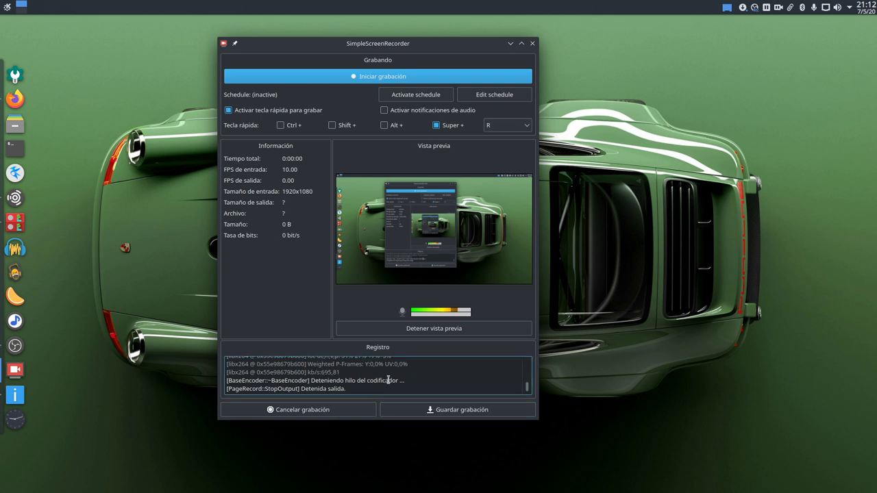
{"action": "left_click", "coordinate": [464, 414]}
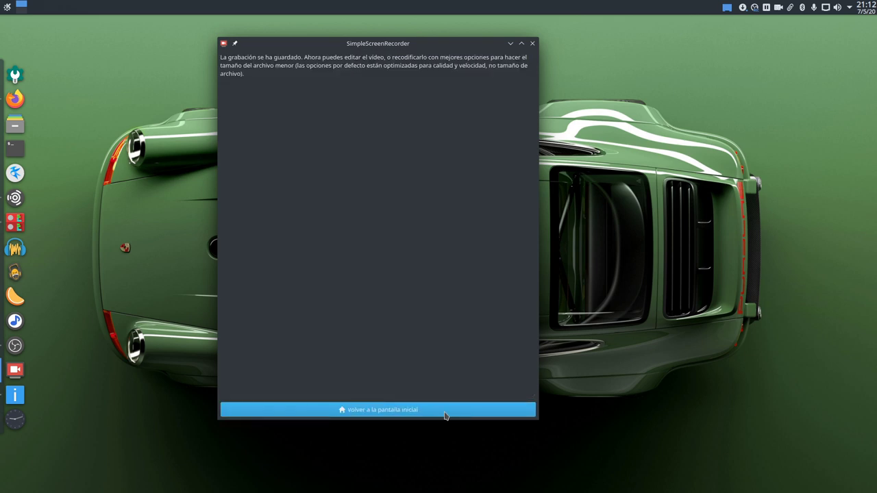
{"action": "left_click", "coordinate": [397, 410]}
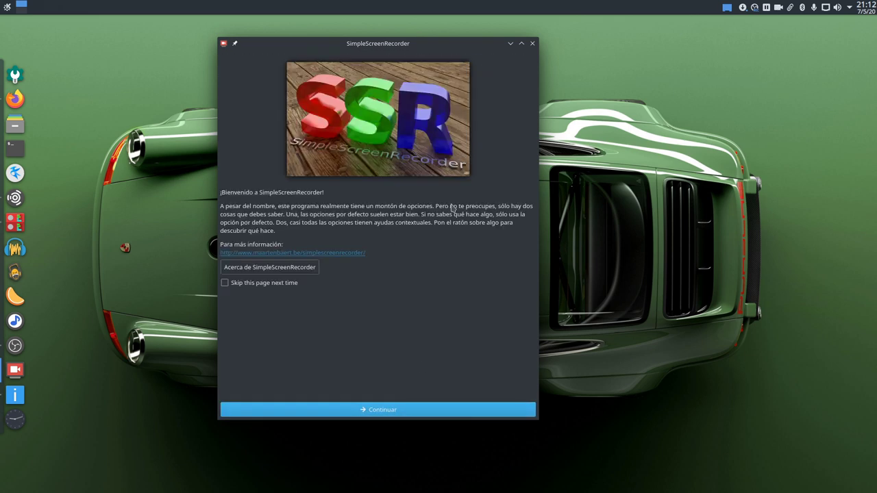
Minimize SimpleScreenRecorder, switch to Dolphin and play video-2020-05-07_21.11.55.mkv from the Vídeos folder in a widened file preview
{"action": "left_click", "coordinate": [510, 43]}
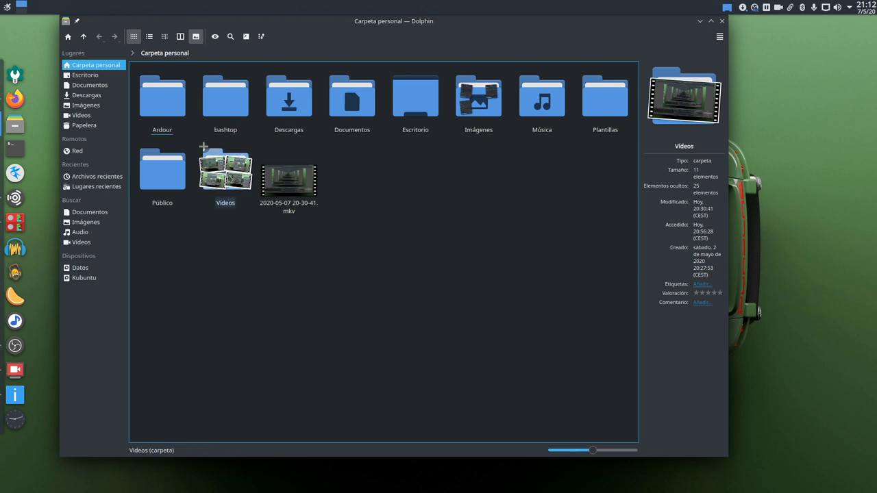
{"action": "left_click", "coordinate": [226, 198]}
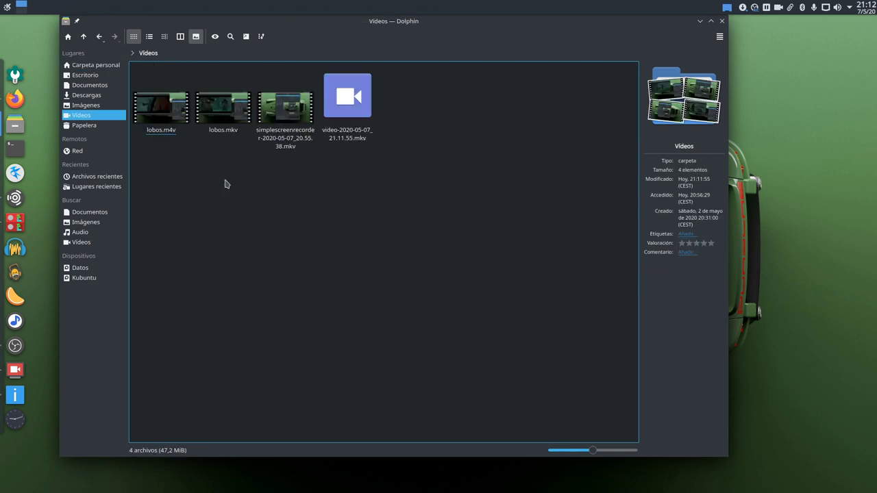
{"action": "left_click", "coordinate": [349, 115]}
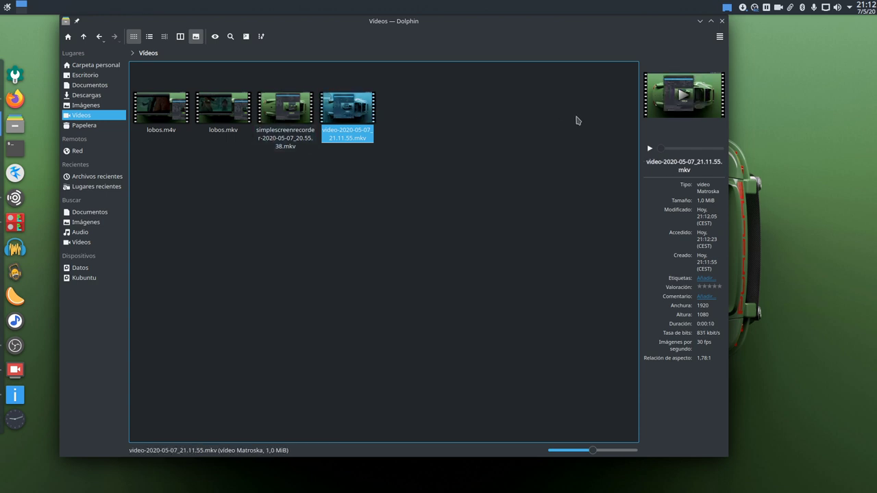
{"action": "left_click_drag", "start_coordinate": [638, 295], "coordinate": [552, 296]}
{"action": "left_click", "coordinate": [643, 168]}
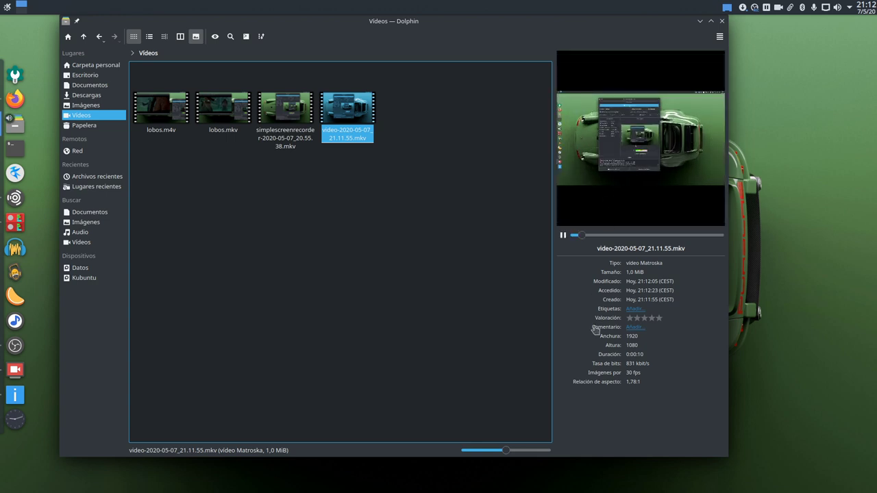
{"action": "left_click", "coordinate": [562, 236]}
{"action": "left_click", "coordinate": [383, 277]}
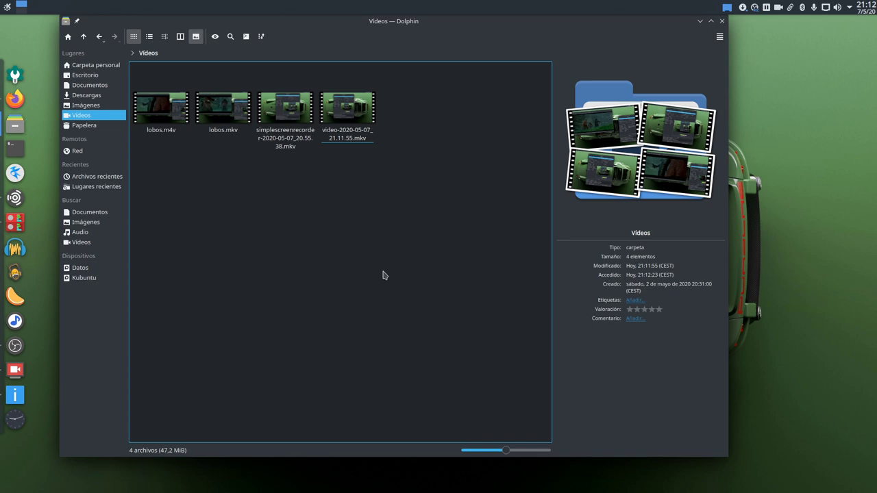
Close Dolphin and switch to OBS
{"action": "left_click", "coordinate": [721, 21]}
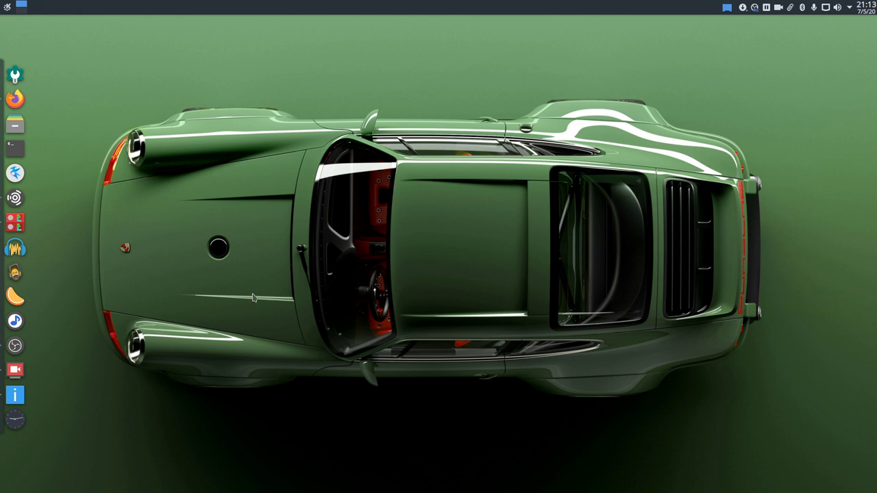
{"action": "left_click", "coordinate": [15, 346]}
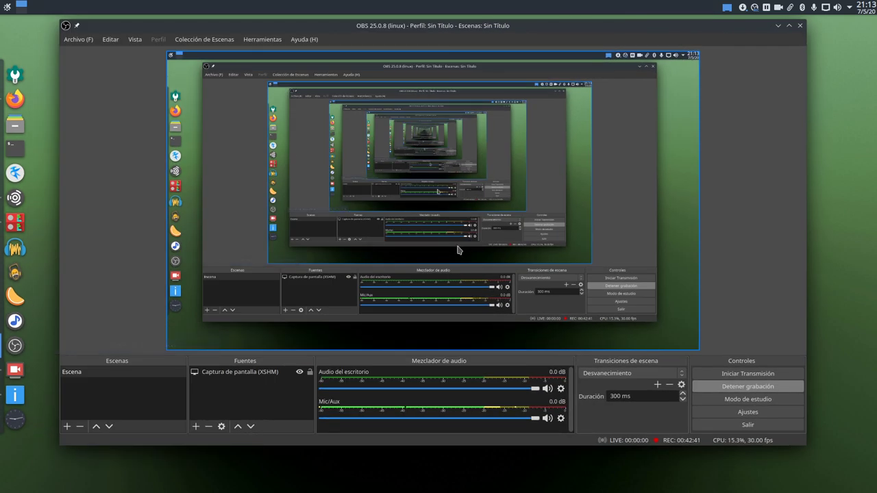